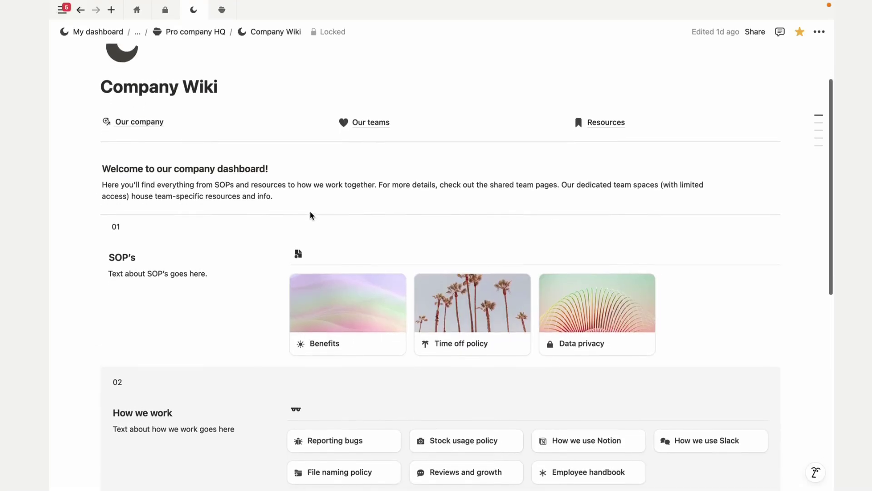
# - Scroll through the Company Wiki's SOP's, How we work, Company updates and Resources sections, then back up
pyautogui.scroll(-2, 311, 213)
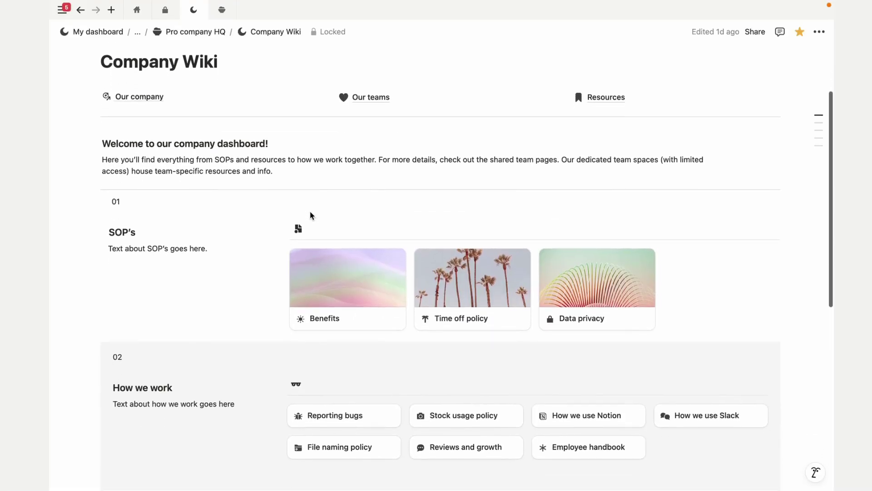
pyautogui.scroll(-5, 310, 210)
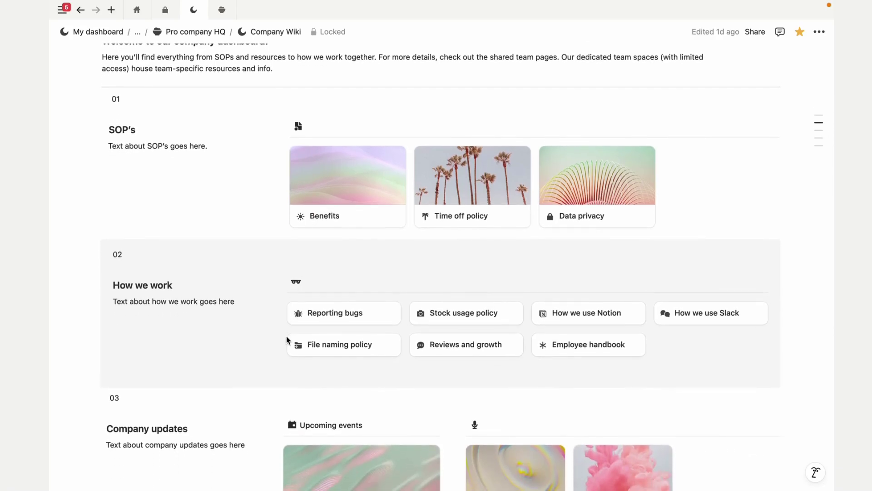
pyautogui.scroll(-5, 286, 340)
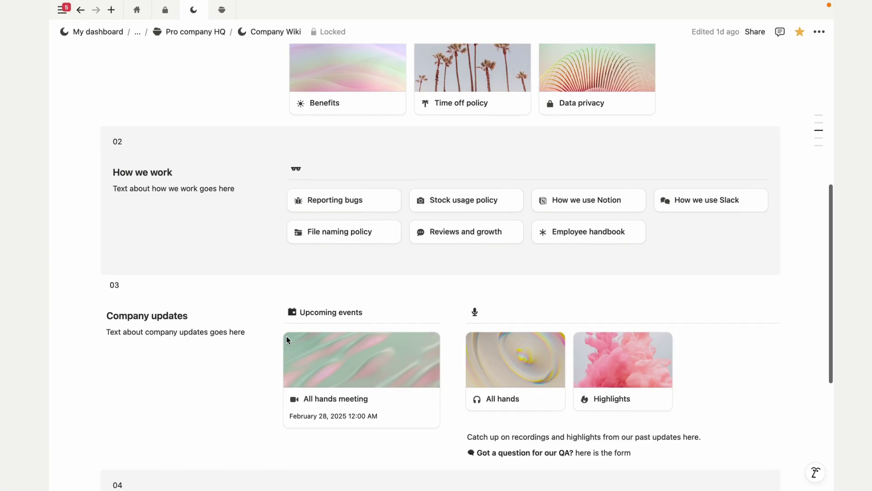
pyautogui.scroll(-8, 286, 337)
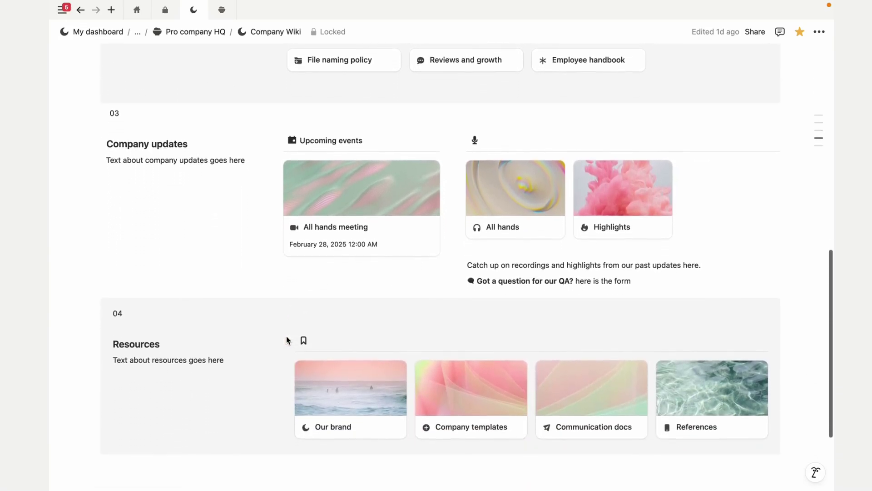
pyautogui.scroll(15, 287, 340)
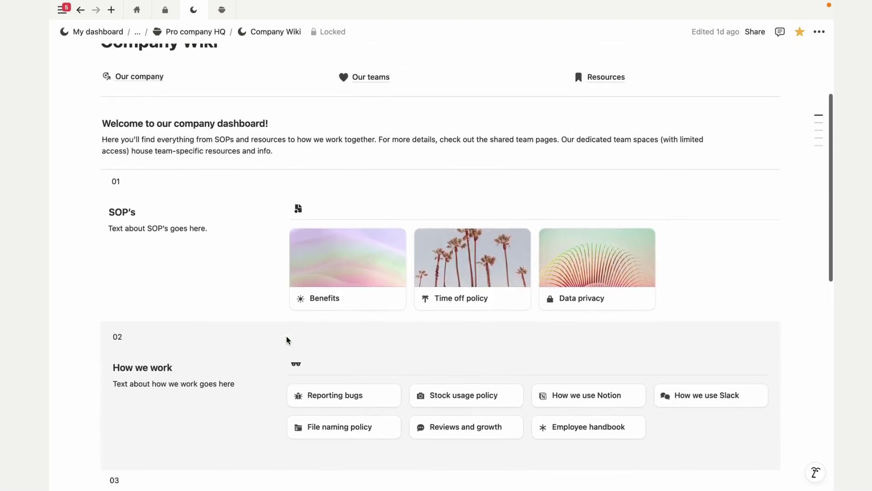
pyautogui.scroll(5, 286, 339)
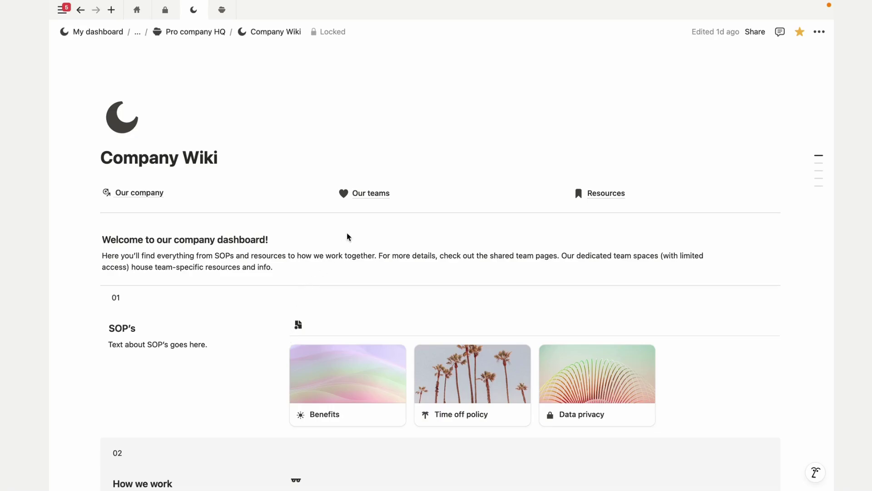
# - Open the Our teams page in a new tab and go into the Tech team overview
pyautogui.click(367, 196)
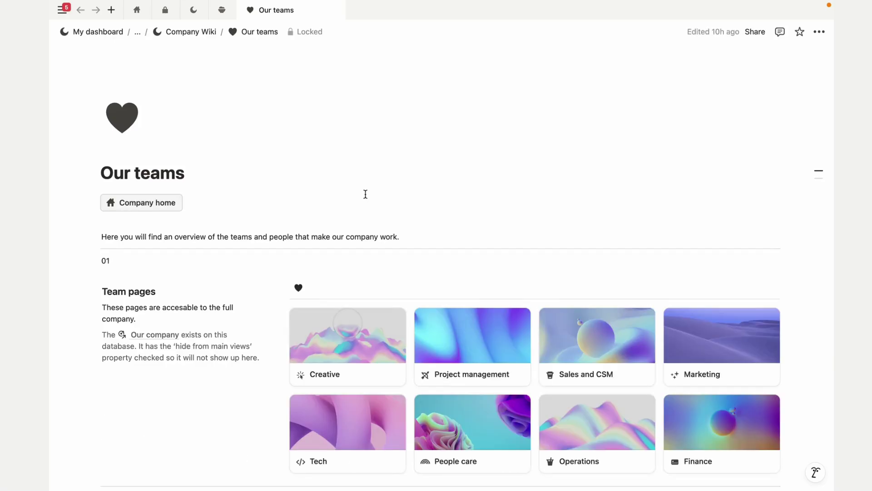
pyautogui.scroll(-2, 366, 194)
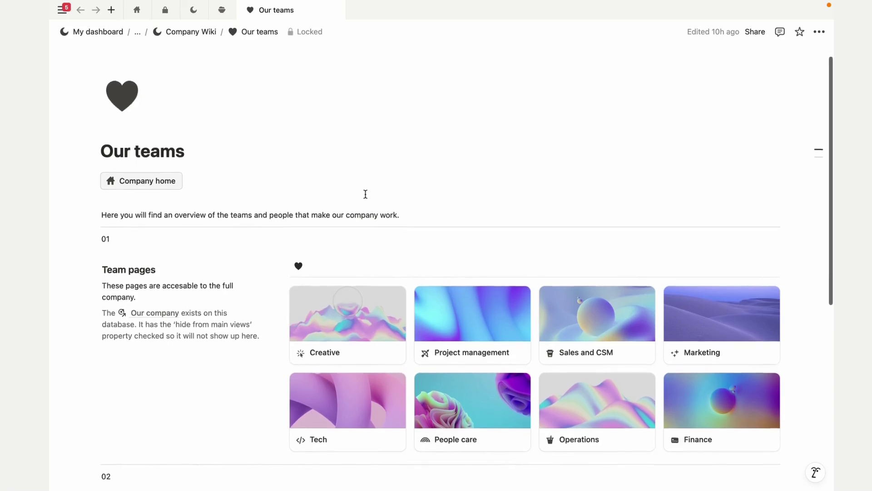
pyautogui.scroll(-3, 366, 194)
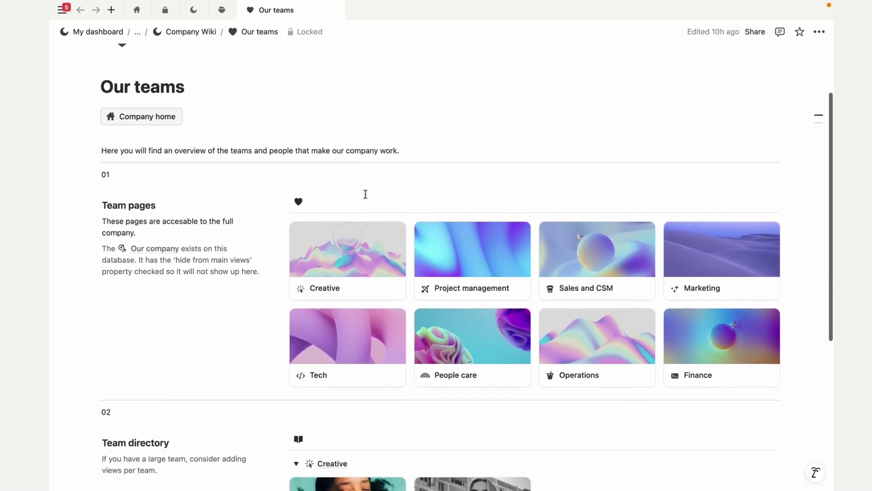
pyautogui.scroll(-5, 365, 194)
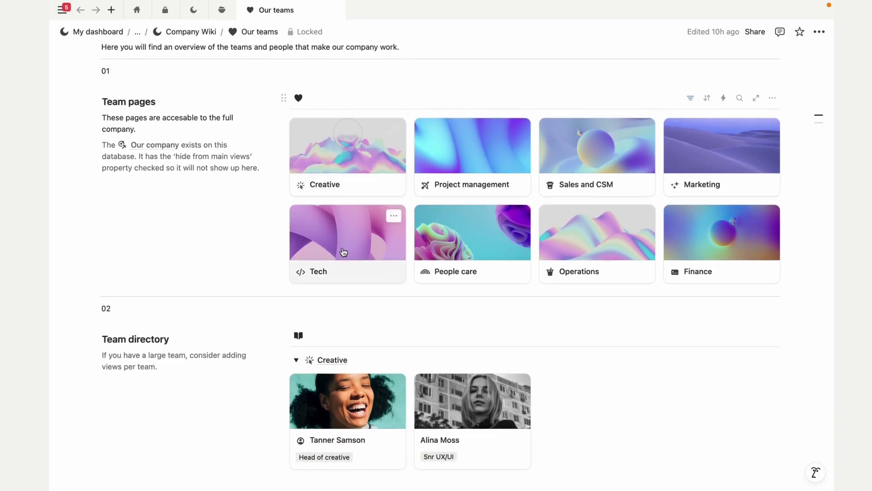
pyautogui.click(343, 253)
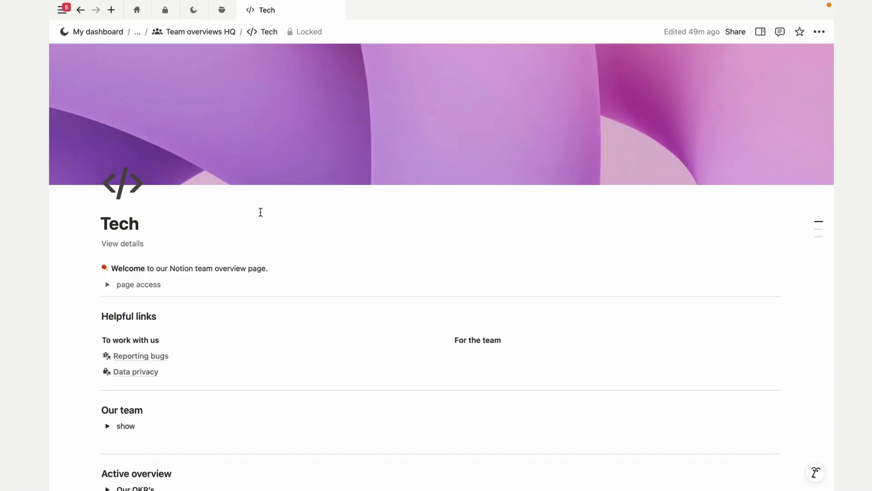
# - Expand the Tech team's Our OKR's section and review it
pyautogui.scroll(-2, 259, 212)
pyautogui.scroll(-5, 260, 212)
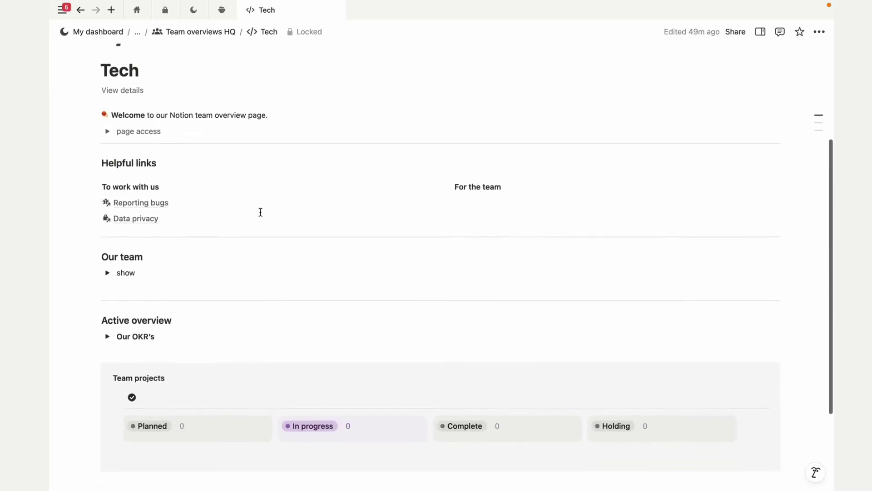
pyautogui.scroll(-1, 260, 213)
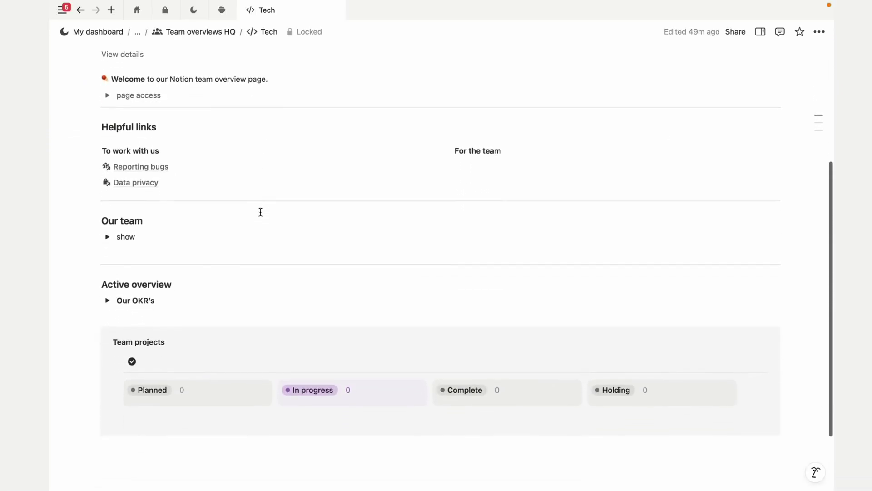
pyautogui.click(108, 301)
pyautogui.scroll(-2, 94, 384)
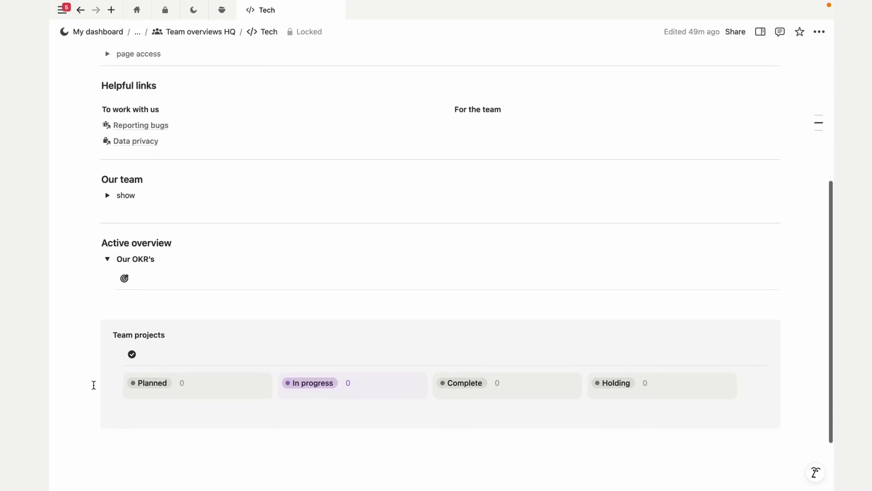
pyautogui.scroll(8, 94, 385)
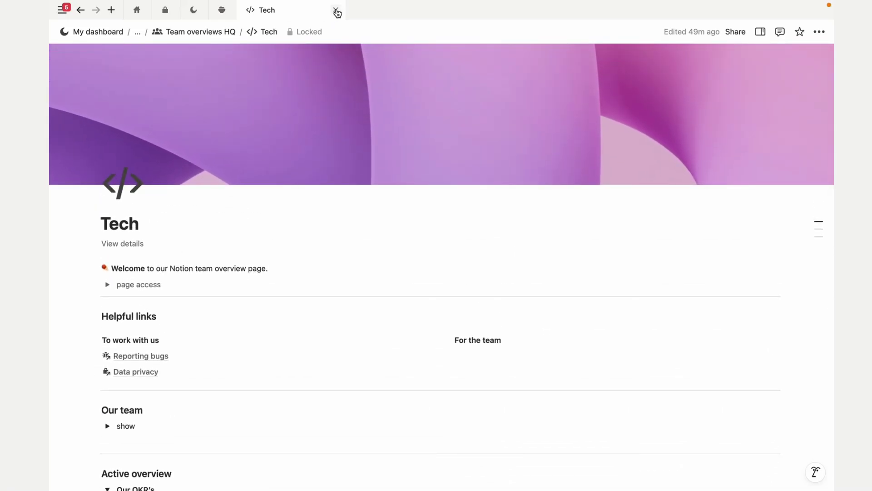
# - Open the Our company page from the Company Wiki, review About us, OKR's and projects, then return
pyautogui.click(192, 13)
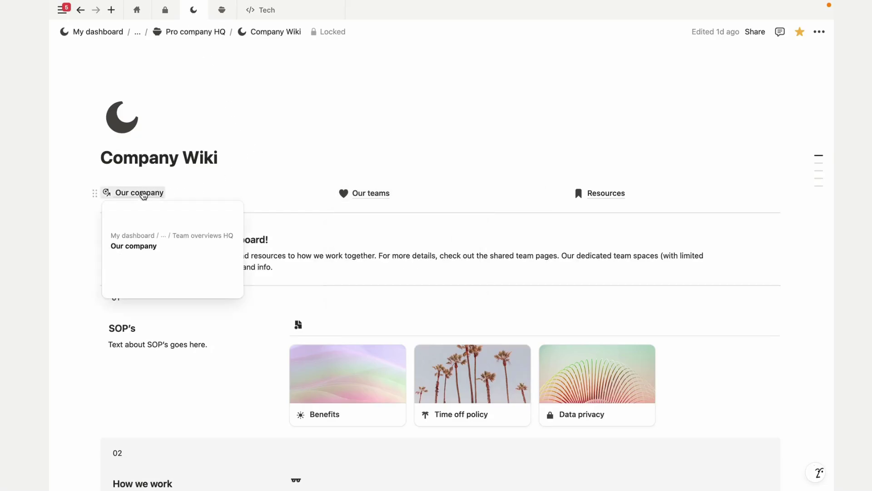
pyautogui.click(141, 193)
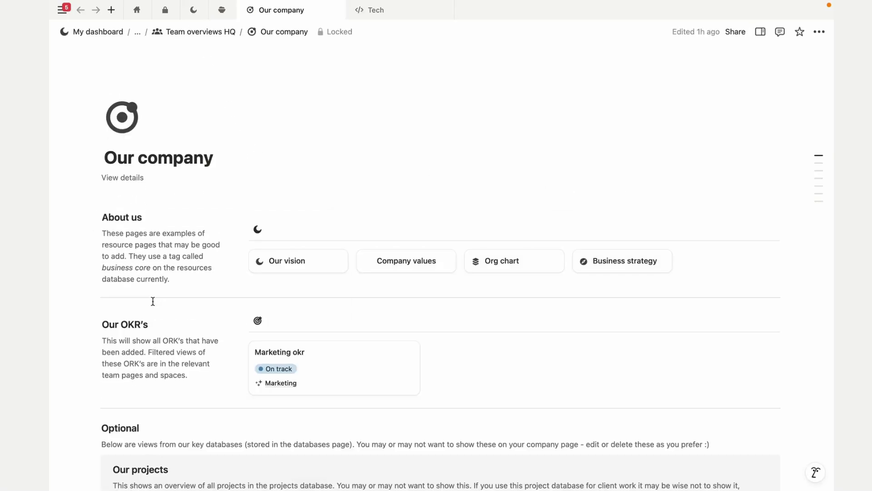
pyautogui.scroll(-3, 153, 301)
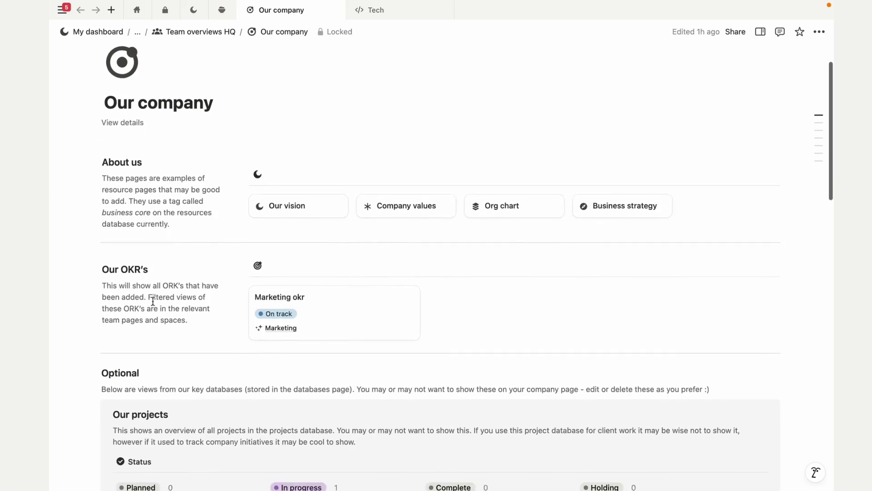
pyautogui.scroll(-4, 153, 301)
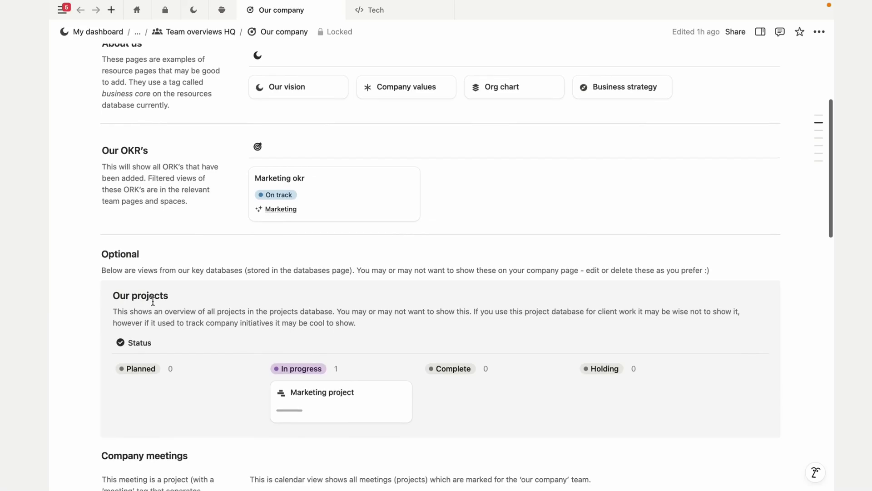
pyautogui.scroll(2, 152, 301)
pyautogui.scroll(3, 153, 302)
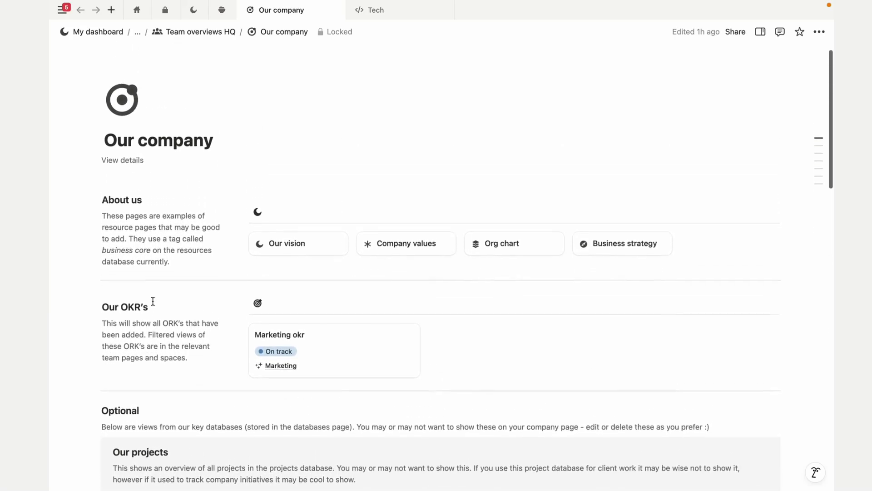
pyautogui.click(196, 16)
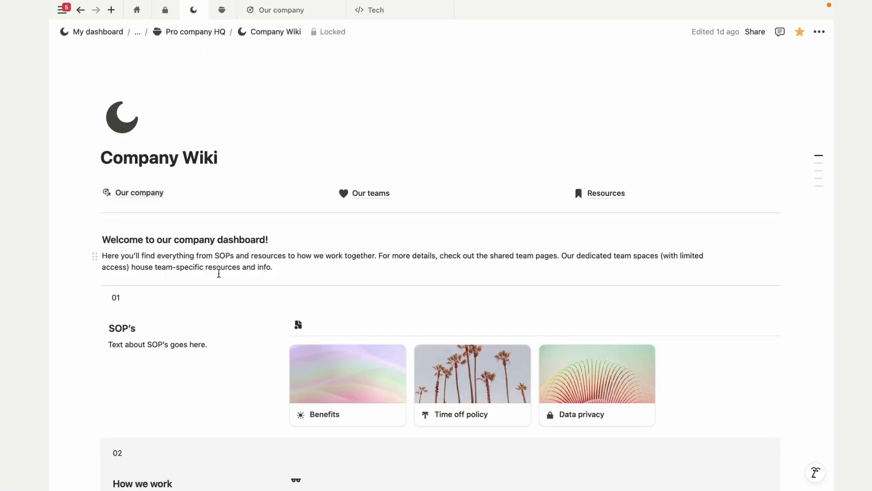
# - Open the Resources database and show its All board grouped by area
pyautogui.scroll(-1, 219, 274)
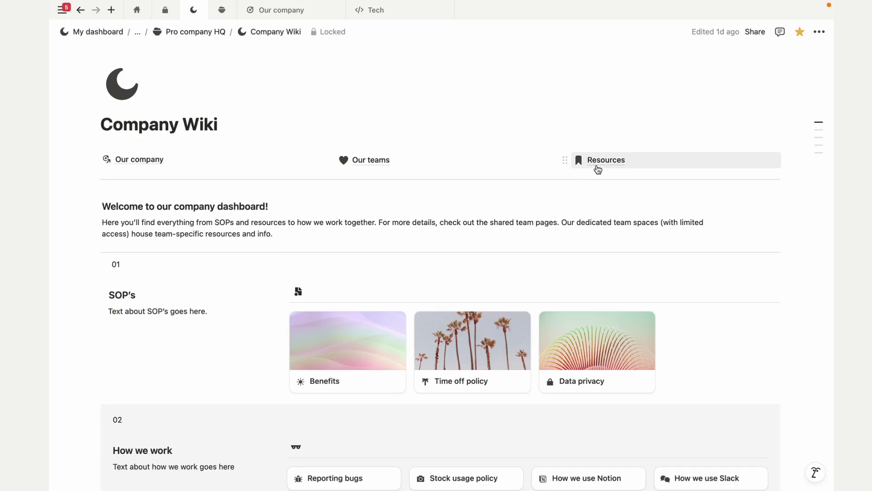
pyautogui.click(598, 162)
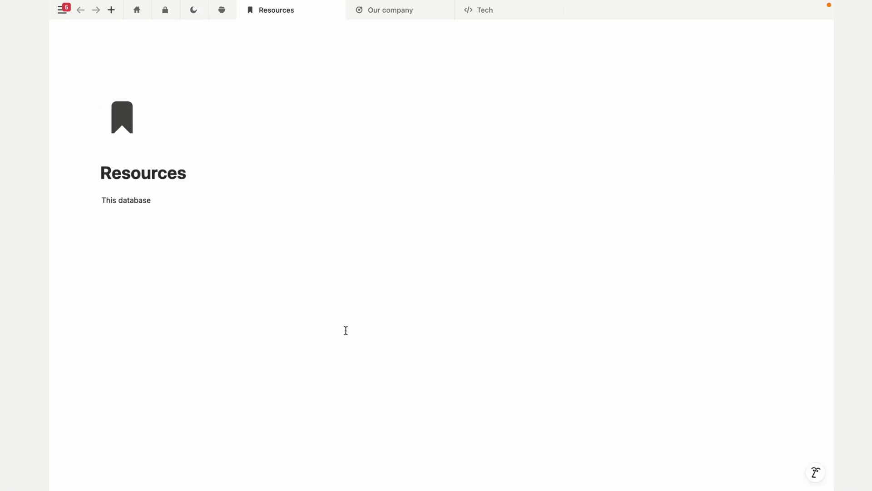
pyautogui.scroll(-5, 347, 335)
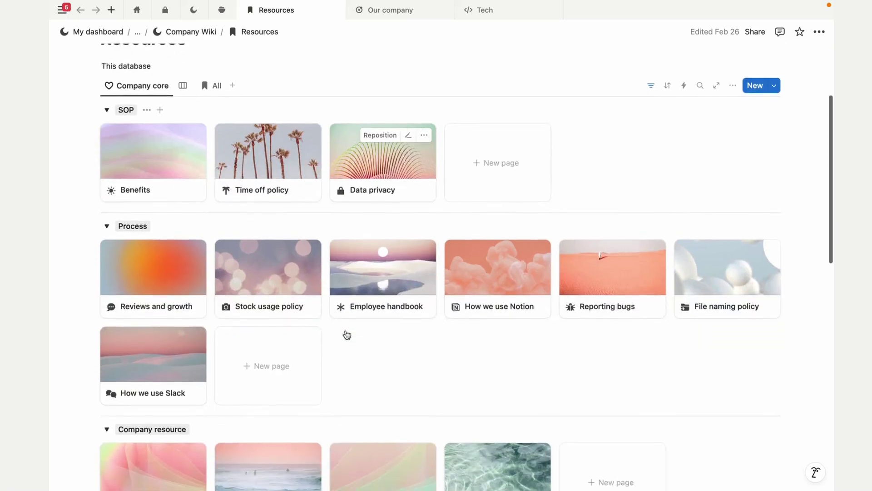
pyautogui.scroll(5, 345, 331)
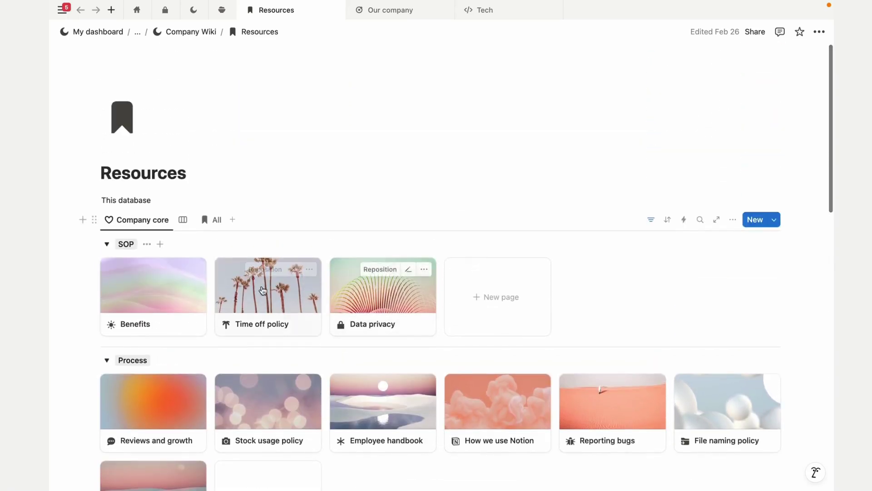
pyautogui.click(184, 222)
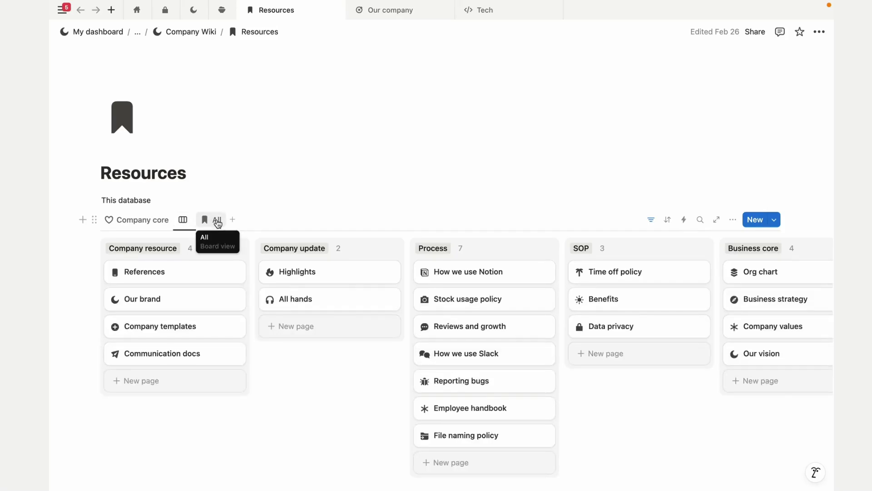
pyautogui.click(218, 221)
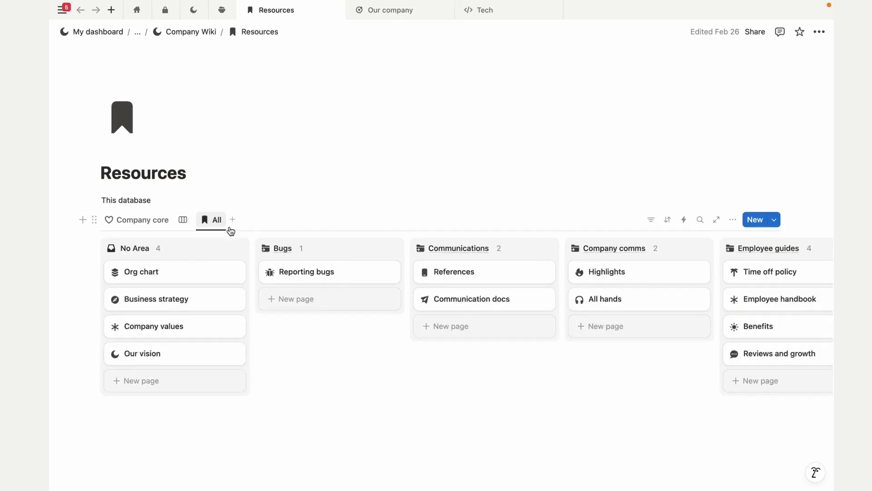
pyautogui.hscroll(1, 286, 256)
pyautogui.hscroll(3, 286, 257)
# - Return to the Company Wiki tab and scroll down the setup overview
pyautogui.hotkey('ctrl', '3')
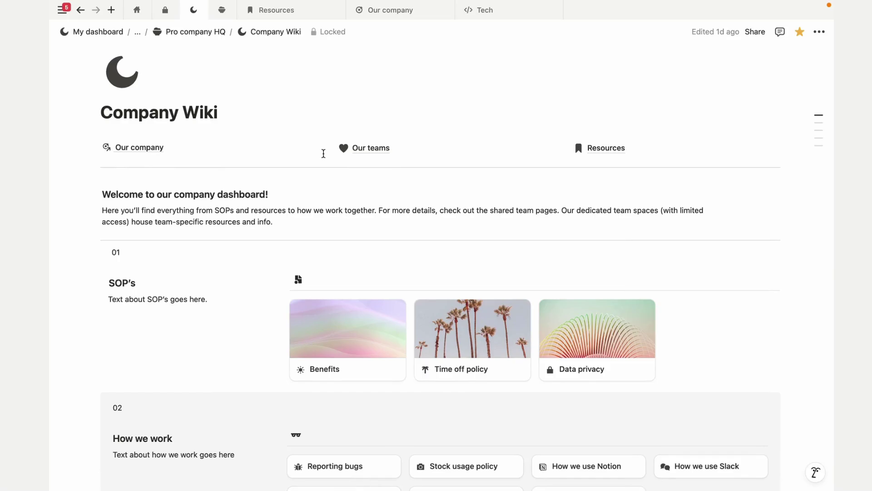
pyautogui.scroll(-1, 324, 153)
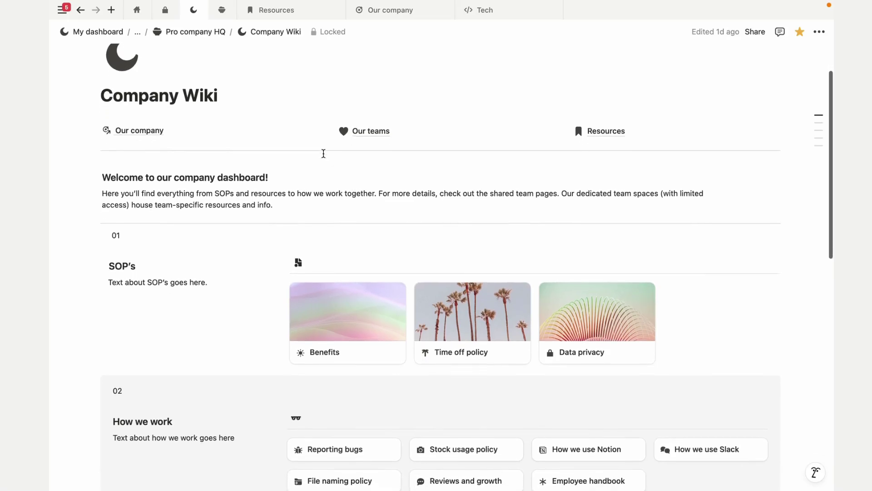
pyautogui.scroll(-2, 324, 157)
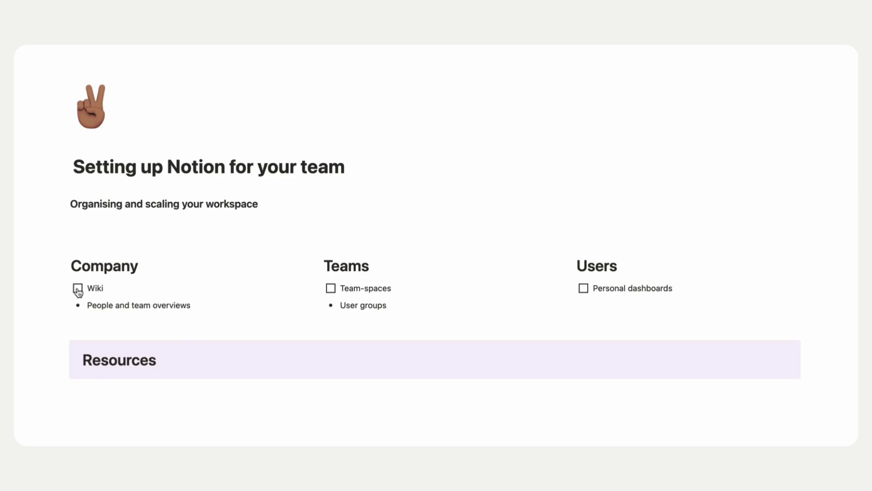
# - Check off Wiki on the setup checklist and expand the team overviews gallery in Pro company HQ
pyautogui.click(78, 289)
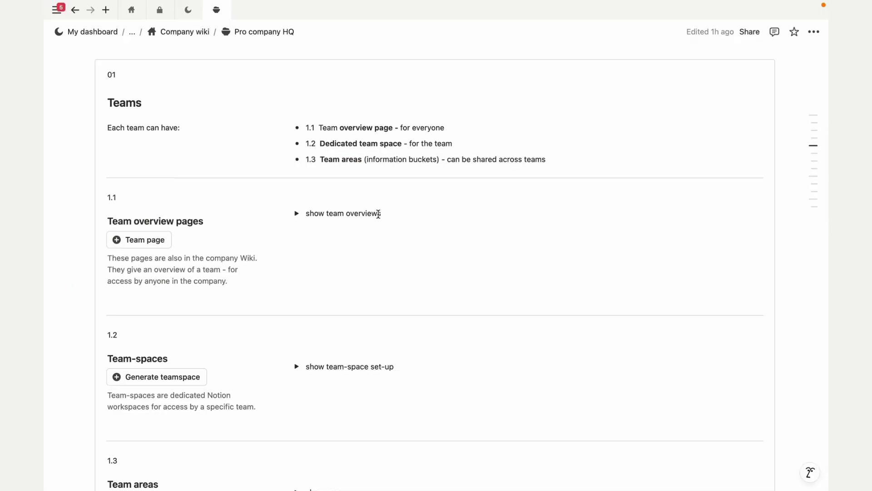
pyautogui.scroll(-2, 379, 214)
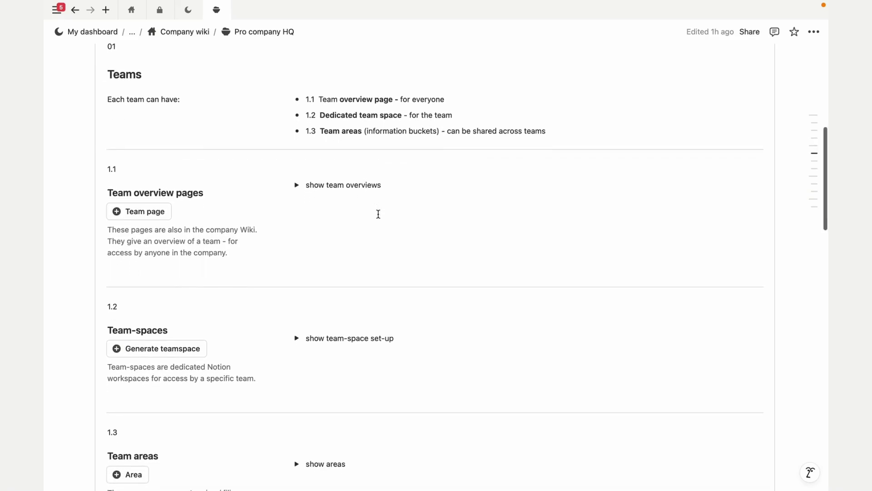
pyautogui.click(297, 185)
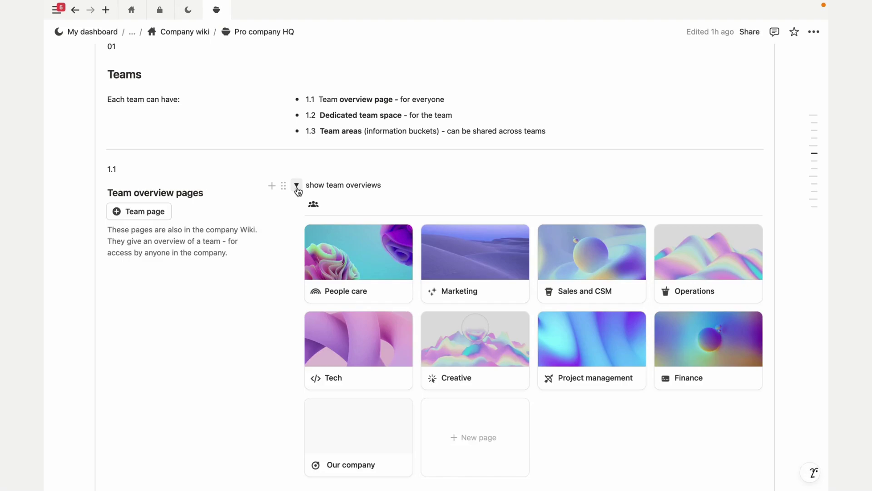
pyautogui.scroll(-5, 298, 191)
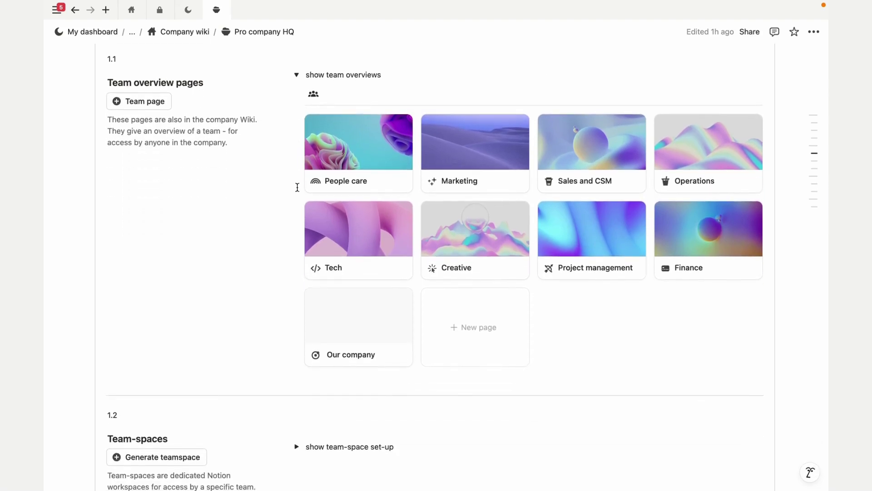
# - Create a team overview page titled 'Dev' with a dark terminal icon
pyautogui.click(151, 103)
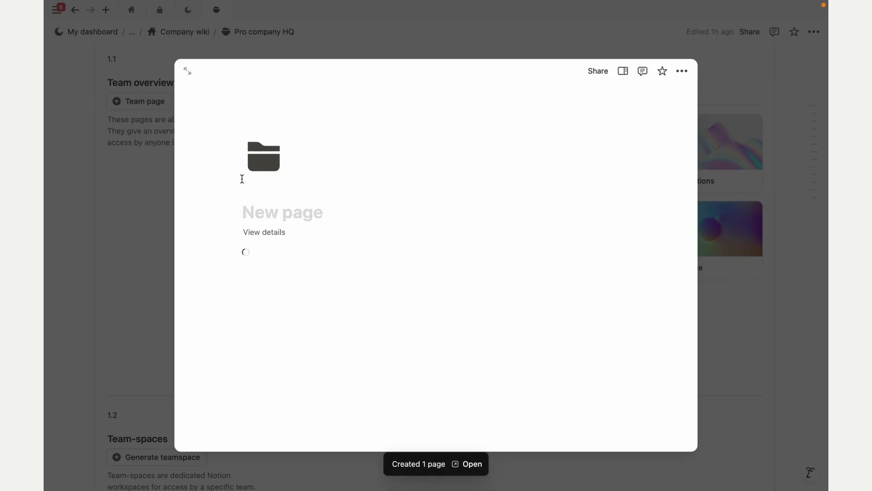
pyautogui.write('Dev')
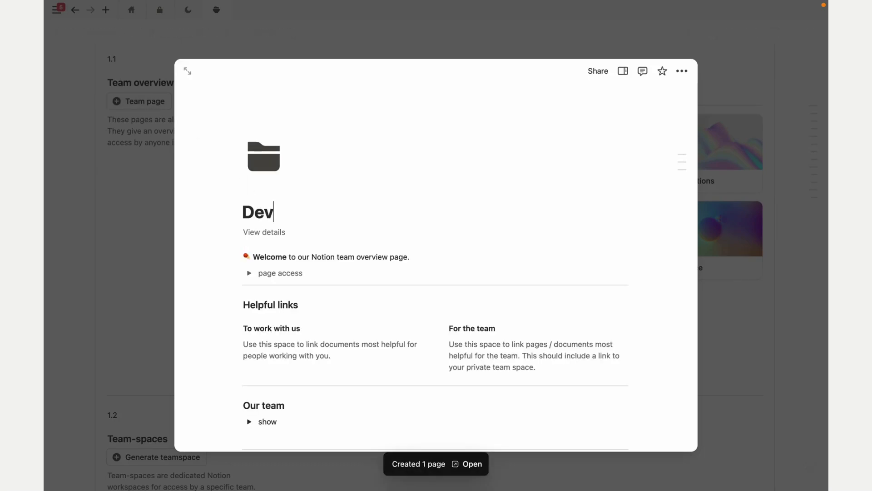
pyautogui.click(267, 159)
pyautogui.moveTo(170, 262)
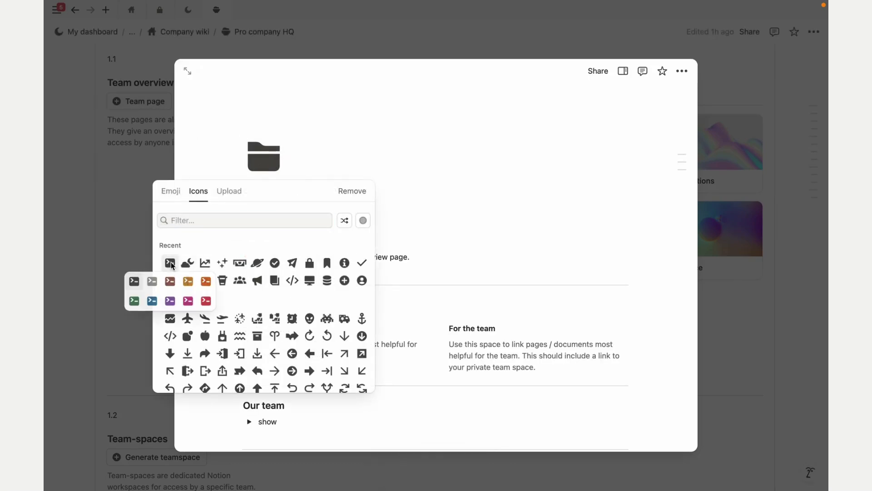
pyautogui.click(133, 282)
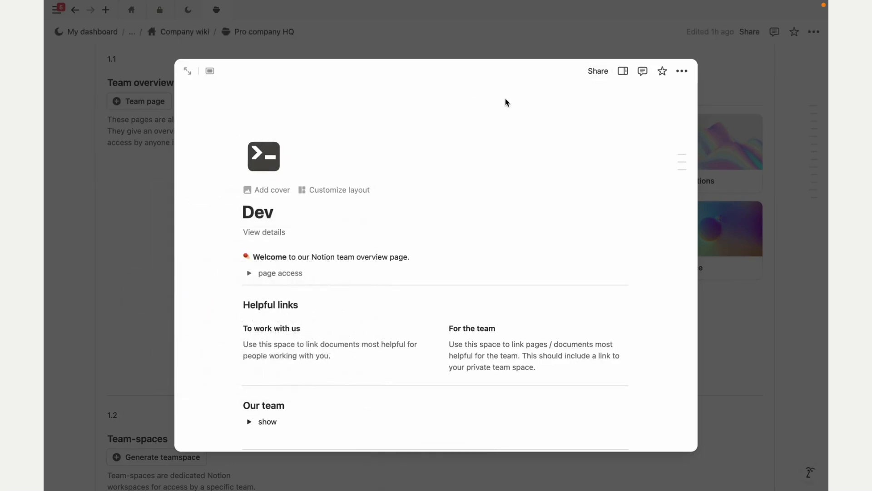
# - Give Dev a purple pastel Unsplash cover, close it, and drag Our company into Dev's place
pyautogui.click(263, 190)
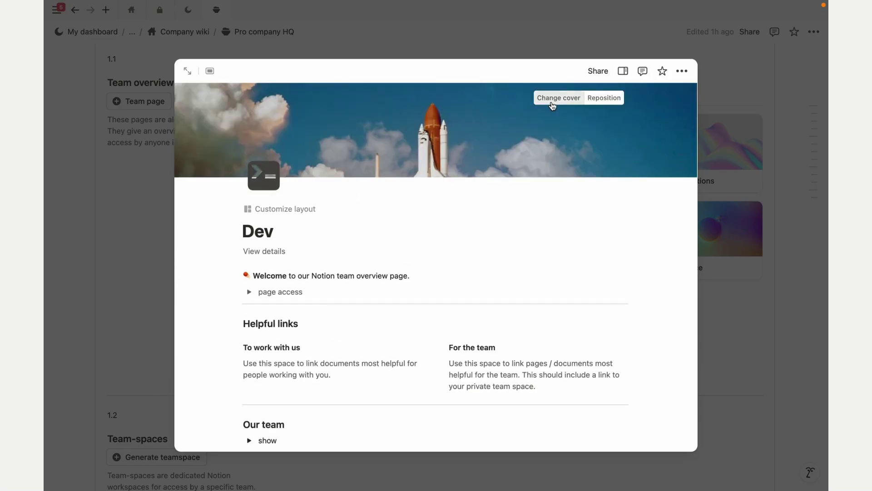
pyautogui.click(552, 96)
pyautogui.click(530, 120)
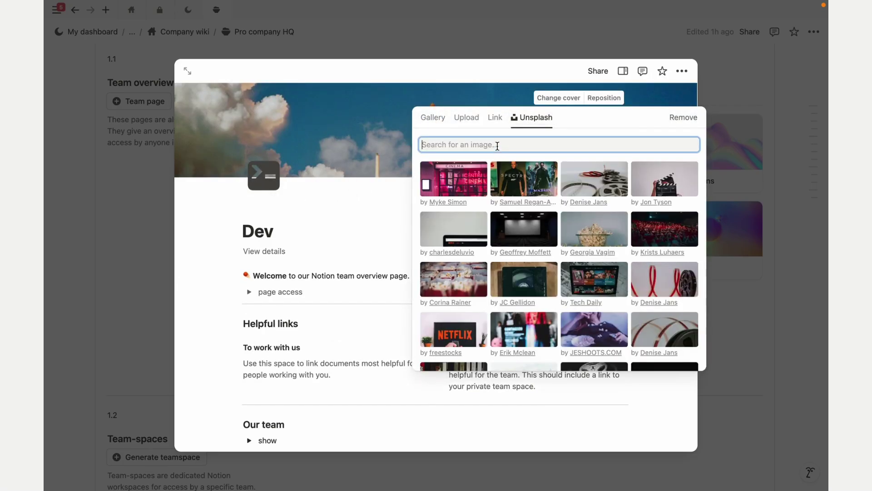
pyautogui.write('pastel 3d')
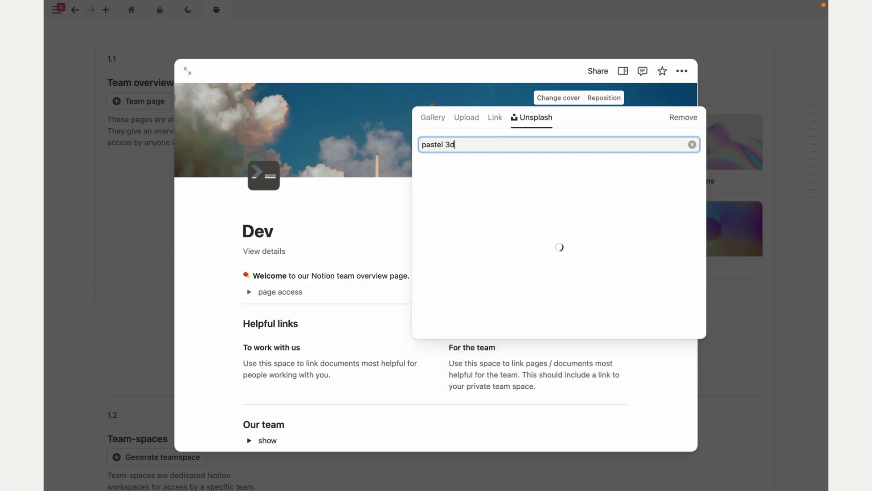
pyautogui.scroll(-5, 456, 260)
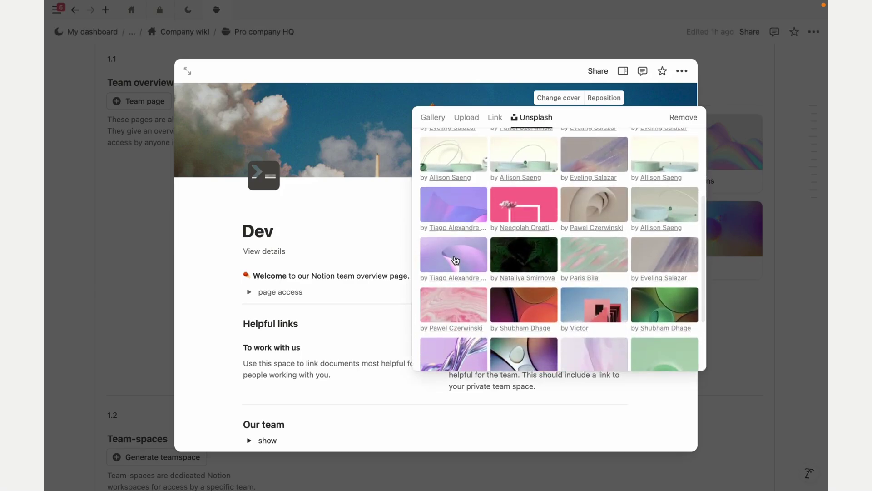
pyautogui.click(456, 260)
pyautogui.click(780, 323)
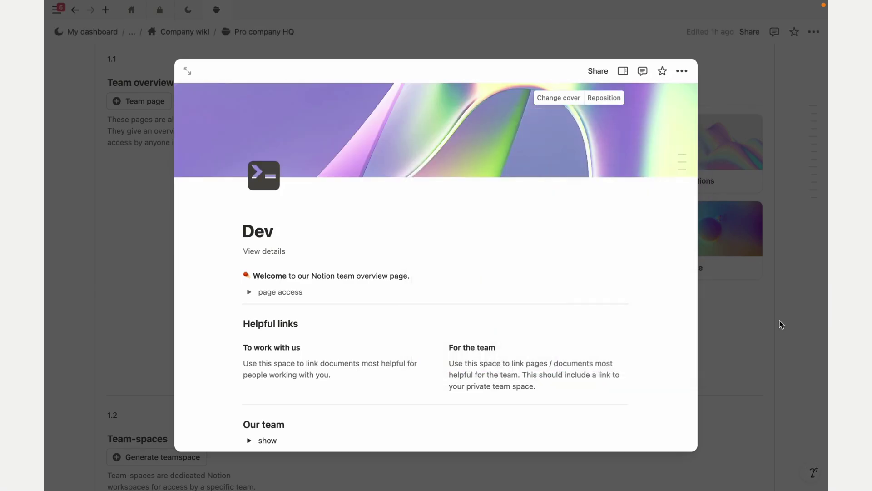
pyautogui.click(781, 324)
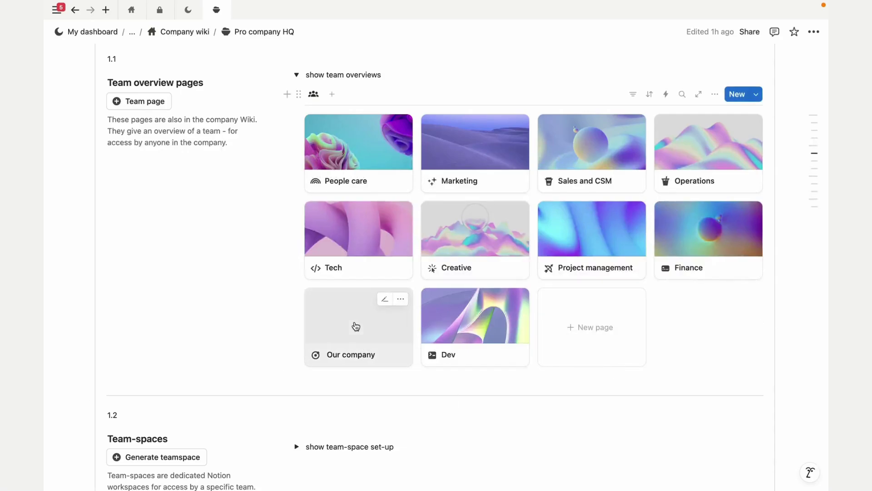
pyautogui.moveTo(356, 326); pyautogui.dragTo(452, 331)
# - Collapse the team overviews, expand team-space set-up and generate a new team workspace page
pyautogui.click(296, 75)
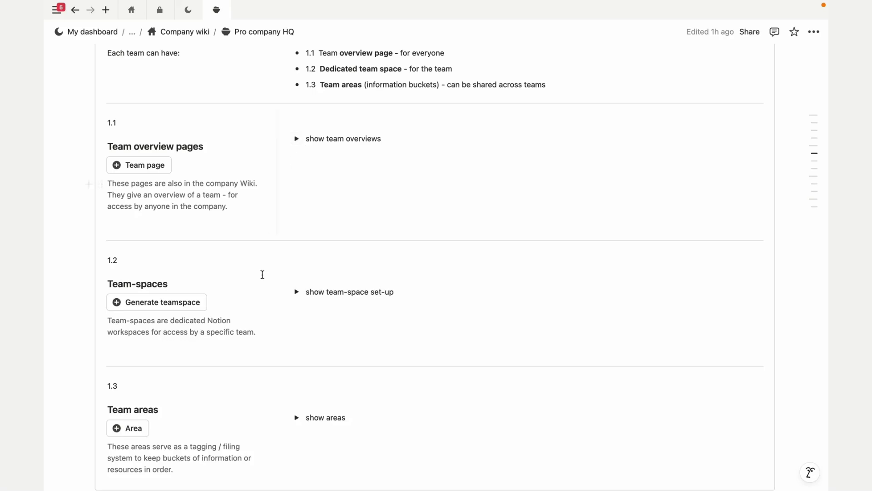
pyautogui.scroll(-3, 263, 274)
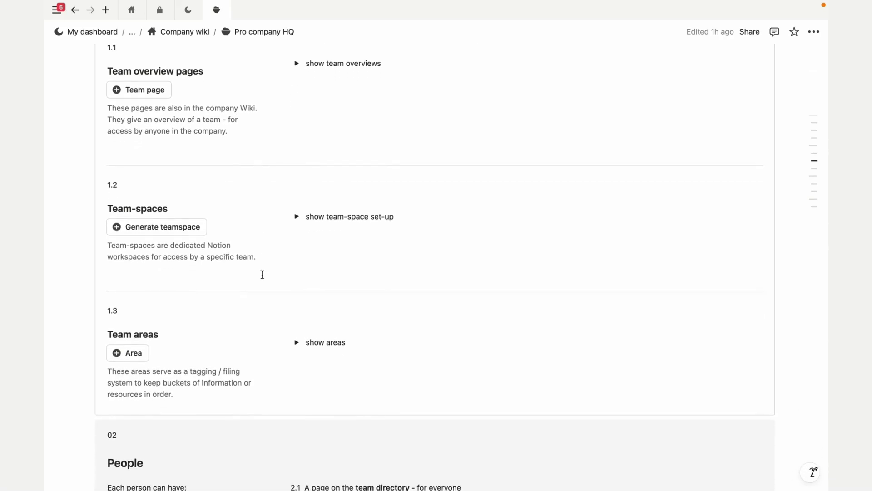
pyautogui.click(295, 222)
pyautogui.scroll(-1, 295, 222)
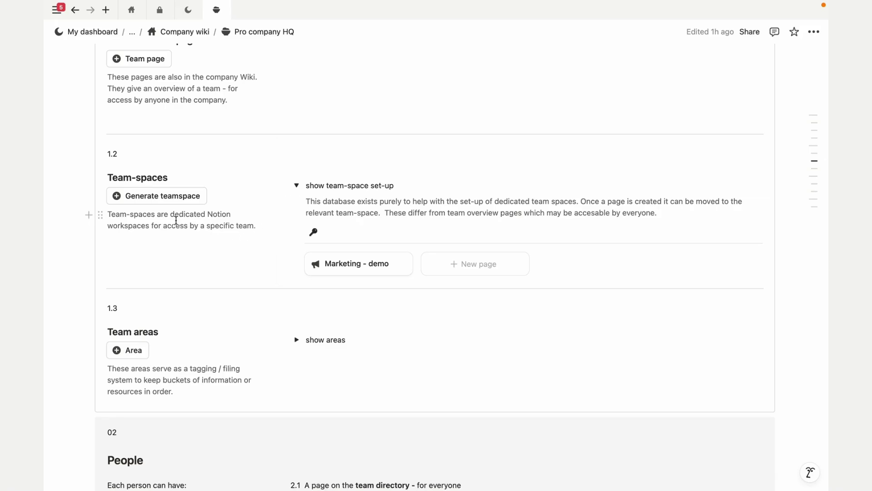
pyautogui.click(165, 199)
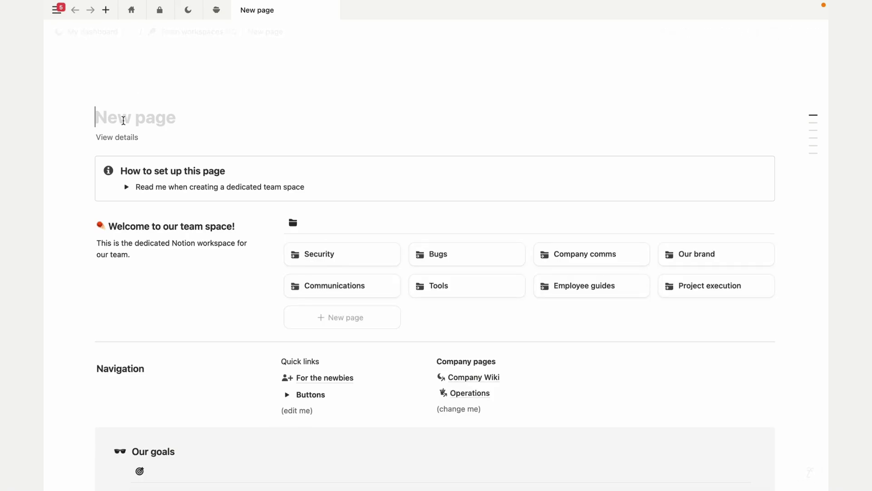
# - Title the team space 'Project managers' and delete its How to set up this page callout
pyautogui.write('Project m')
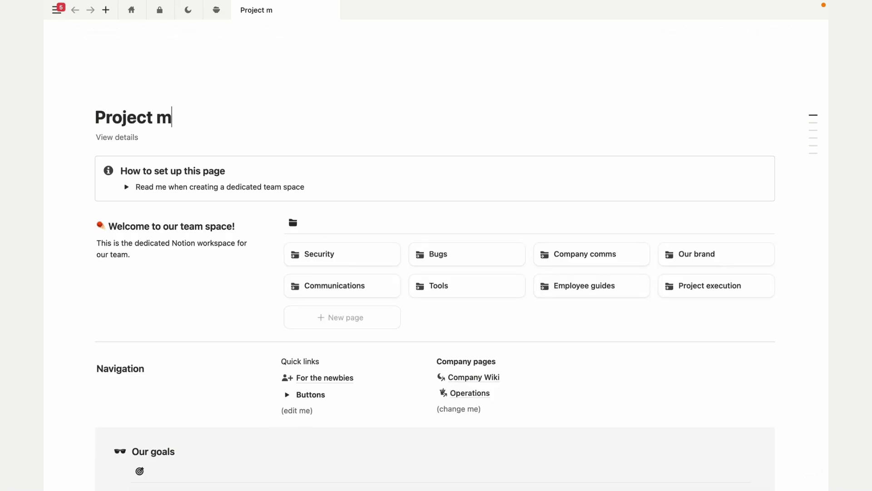
pyautogui.write('anagers')
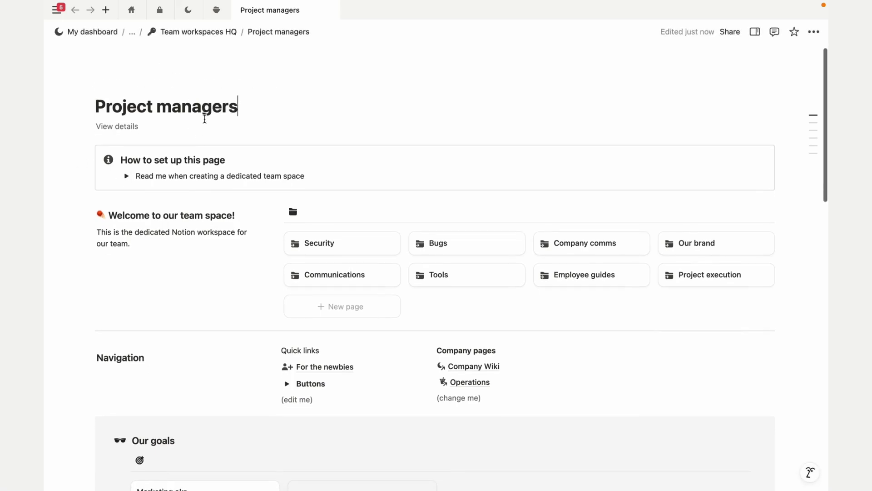
pyautogui.click(126, 177)
pyautogui.click(126, 177)
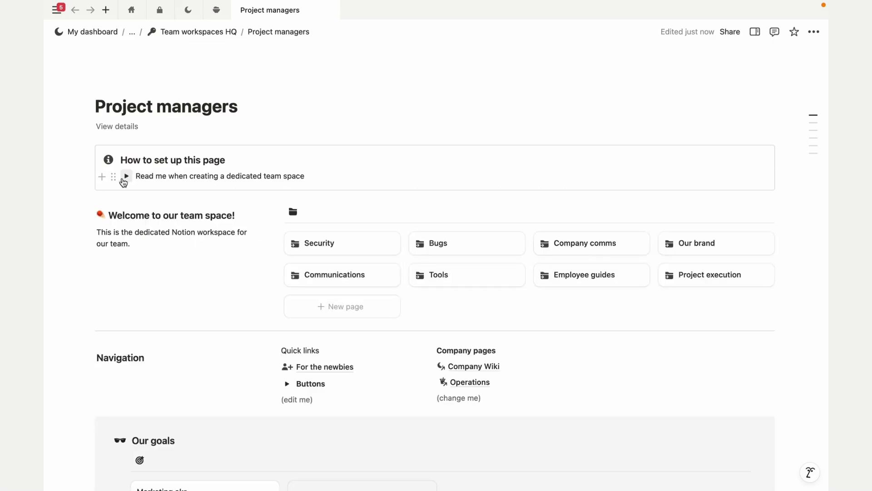
pyautogui.click(88, 151)
pyautogui.press('Delete')
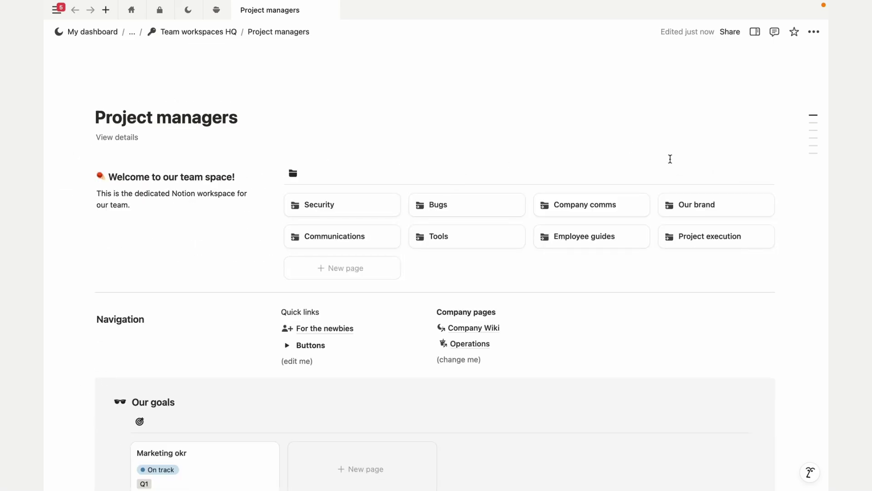
# - Filter the folders gallery to Team home contains Project management
pyautogui.click(644, 173)
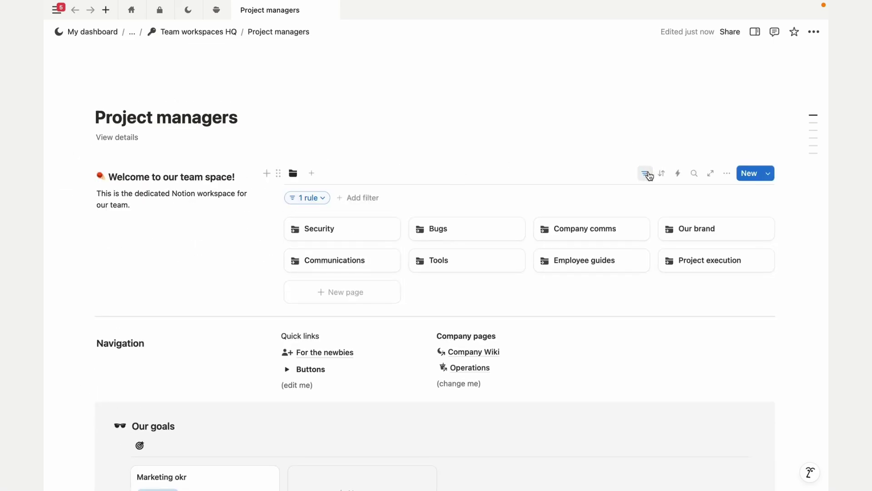
pyautogui.click(323, 200)
pyautogui.click(476, 222)
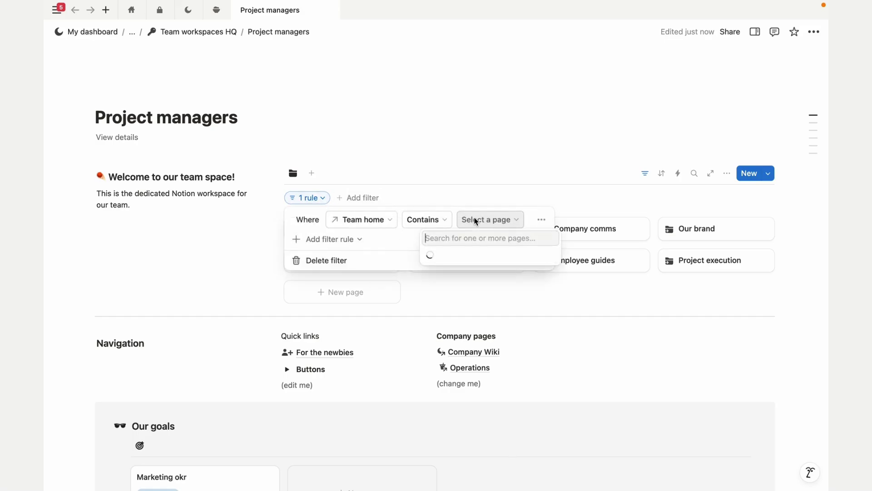
pyautogui.write('projec')
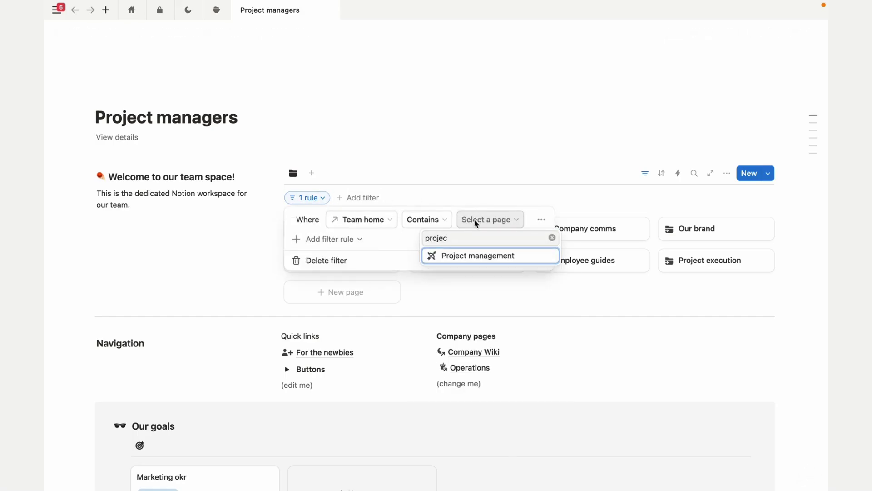
pyautogui.click(477, 261)
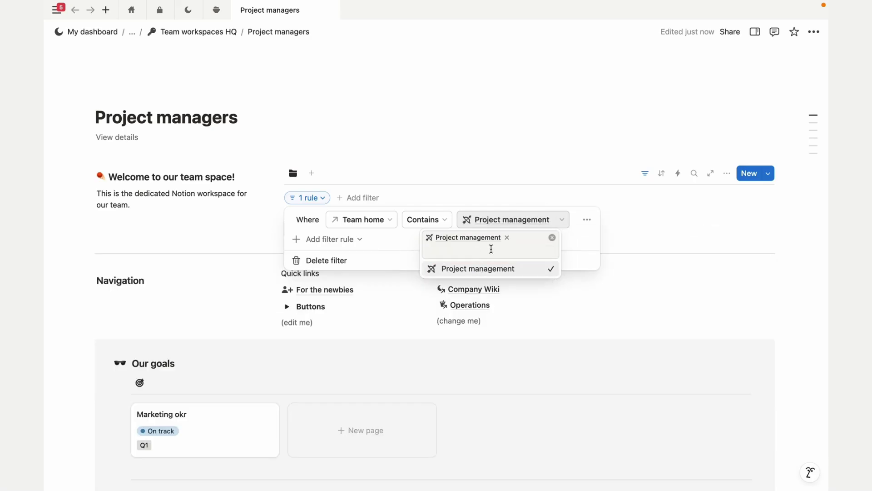
pyautogui.click(633, 238)
pyautogui.click(646, 174)
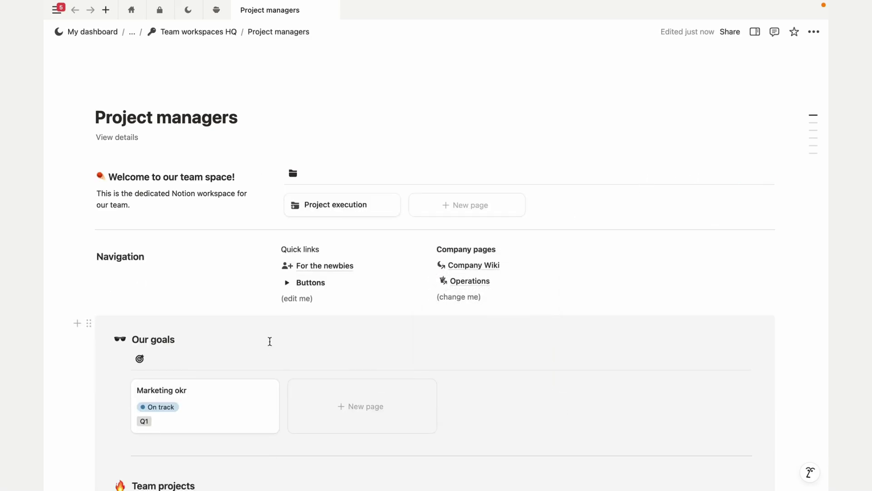
# - Set the team home the Area button under Quick links assigns, then collapse Buttons
pyautogui.click(287, 282)
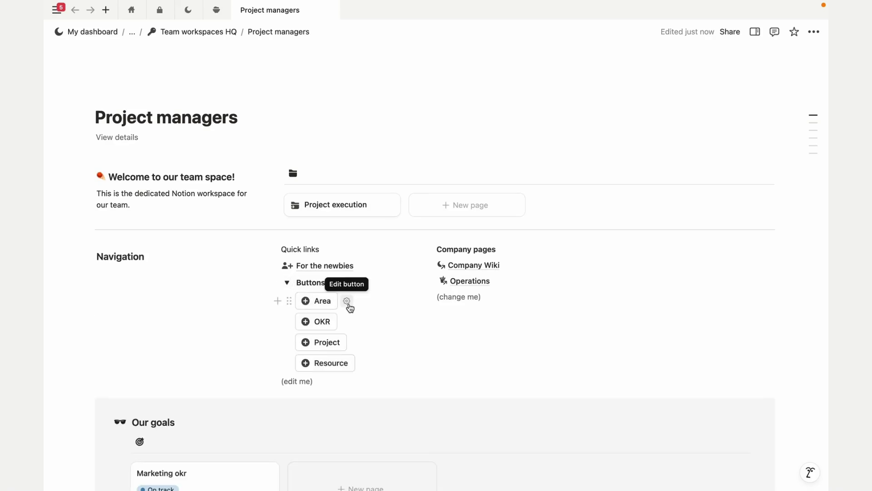
pyautogui.click(347, 301)
pyautogui.click(333, 359)
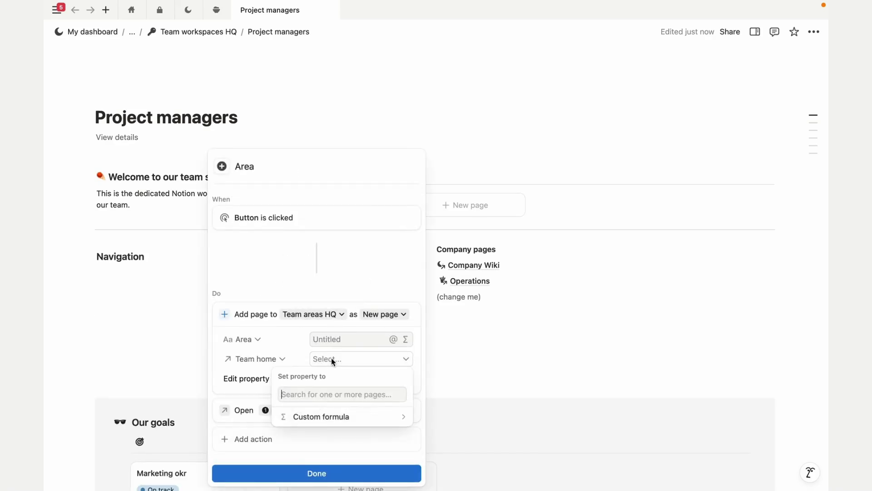
pyautogui.click(473, 387)
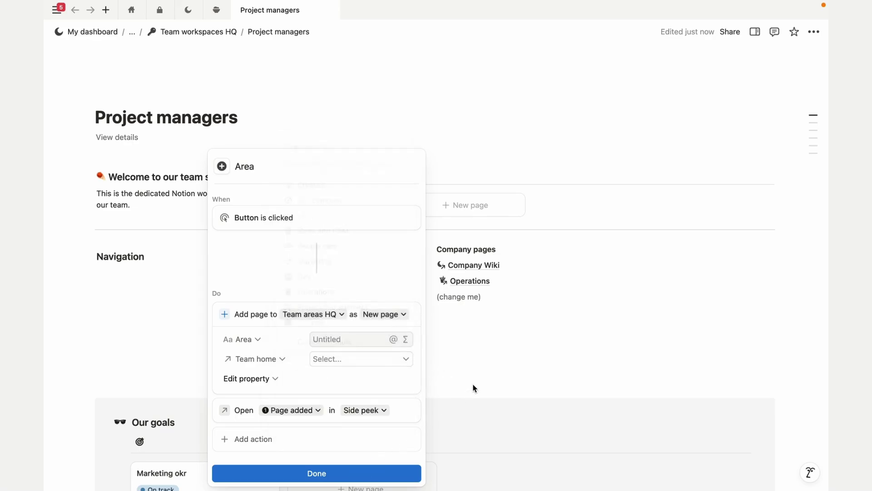
pyautogui.click(473, 388)
pyautogui.click(287, 284)
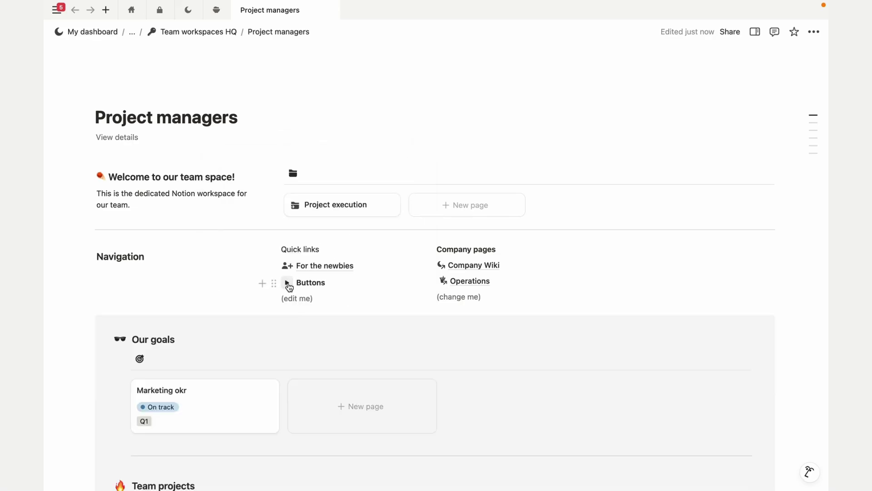
# - Move the Team projects block up near Our goals
pyautogui.scroll(-4, 239, 359)
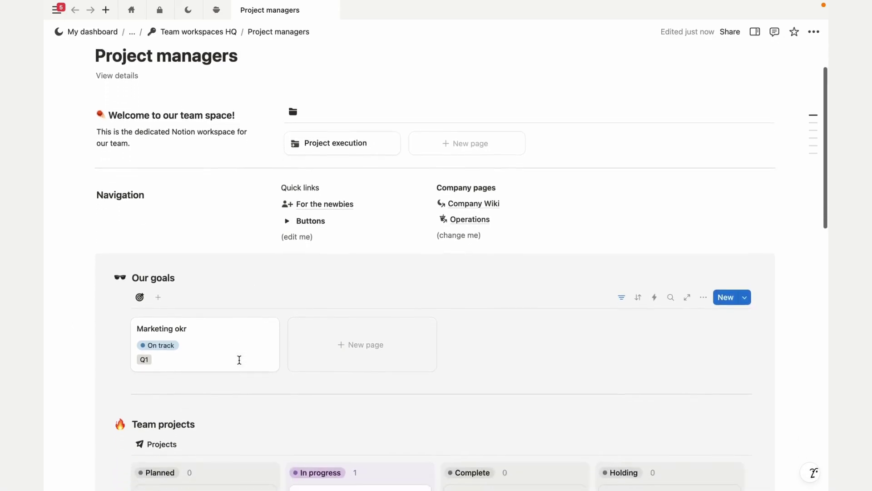
pyautogui.scroll(-3, 239, 360)
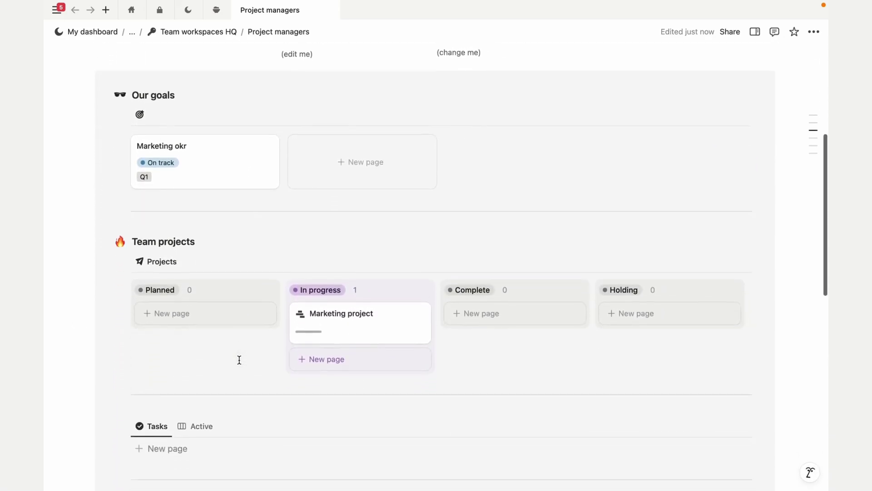
pyautogui.scroll(-7, 239, 360)
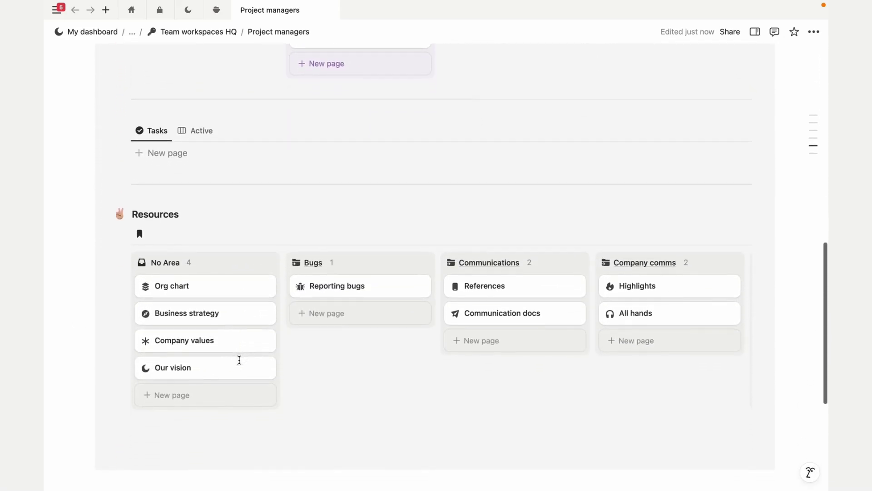
pyautogui.scroll(15, 240, 360)
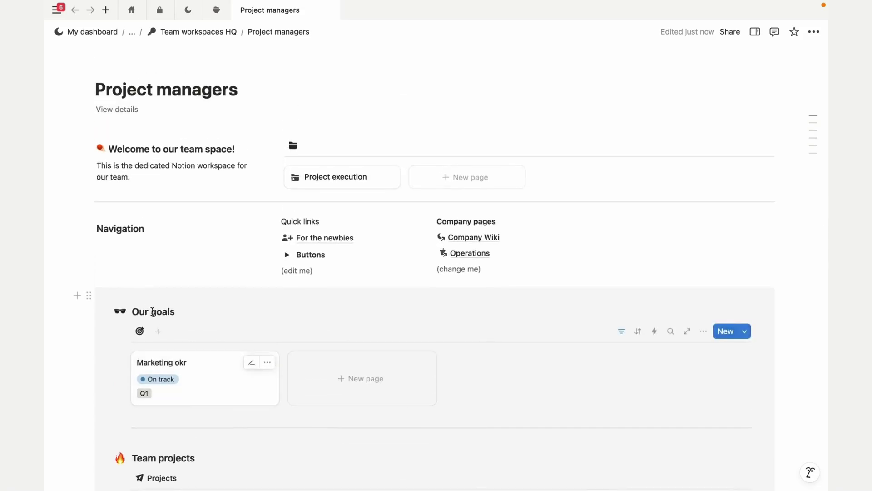
pyautogui.moveTo(103, 451)
pyautogui.mouseDown()
pyautogui.moveTo(111, 285)
pyautogui.moveTo(121, 395)
pyautogui.moveTo(113, 442)
pyautogui.mouseUp()
# - Drag the Resources board up to sit directly below Navigation
pyautogui.scroll(-5, 114, 441)
pyautogui.scroll(-5, 115, 442)
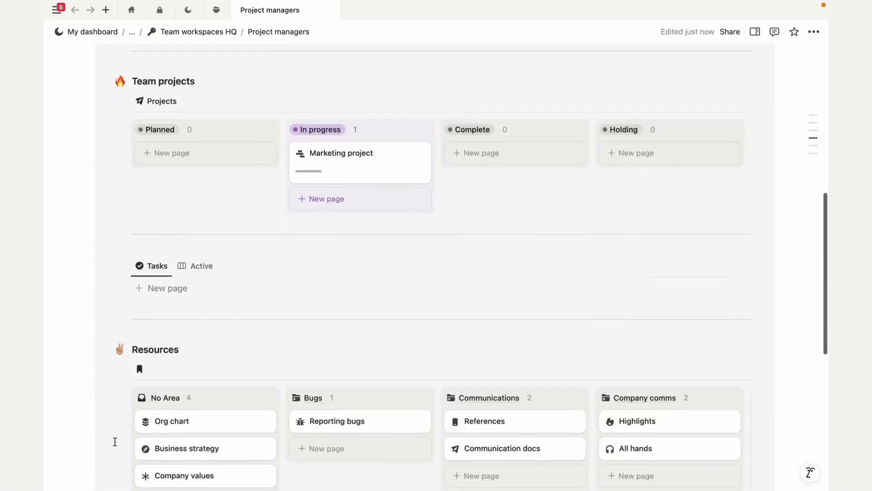
pyautogui.moveTo(102, 297); pyautogui.dragTo(104, 316)
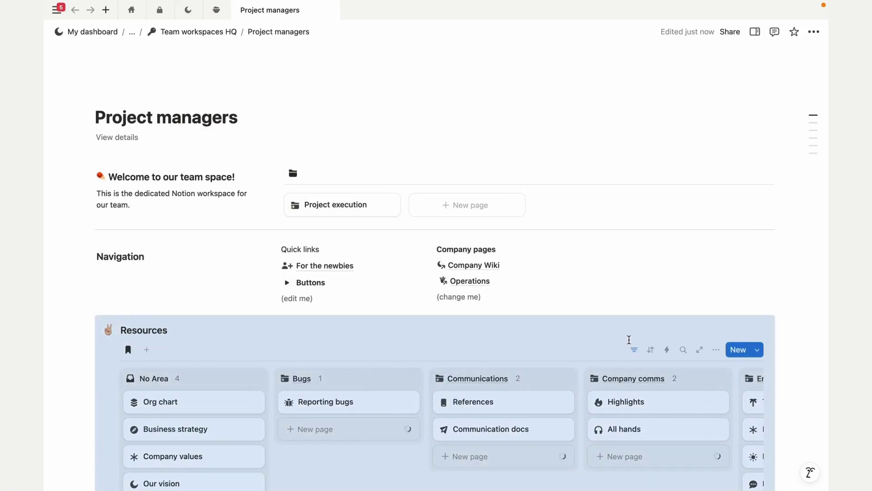
# - Set the Resources board filter's Team access rule to Project management
pyautogui.click(635, 352)
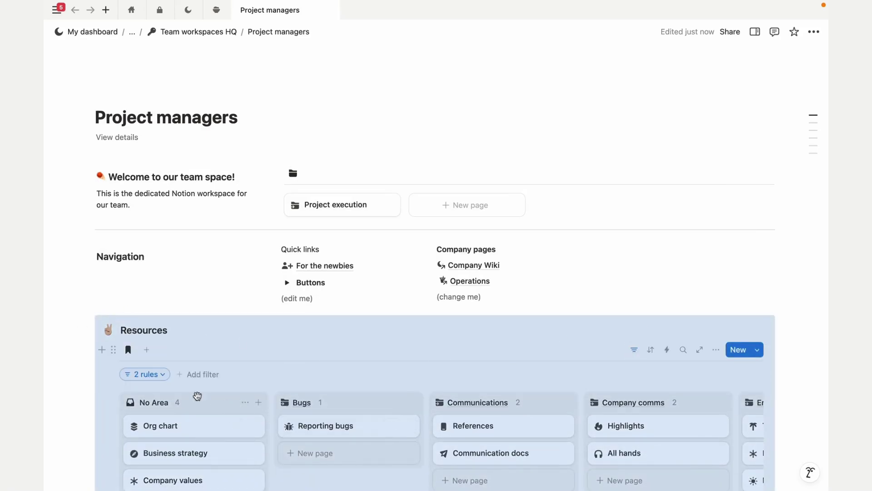
pyautogui.click(161, 375)
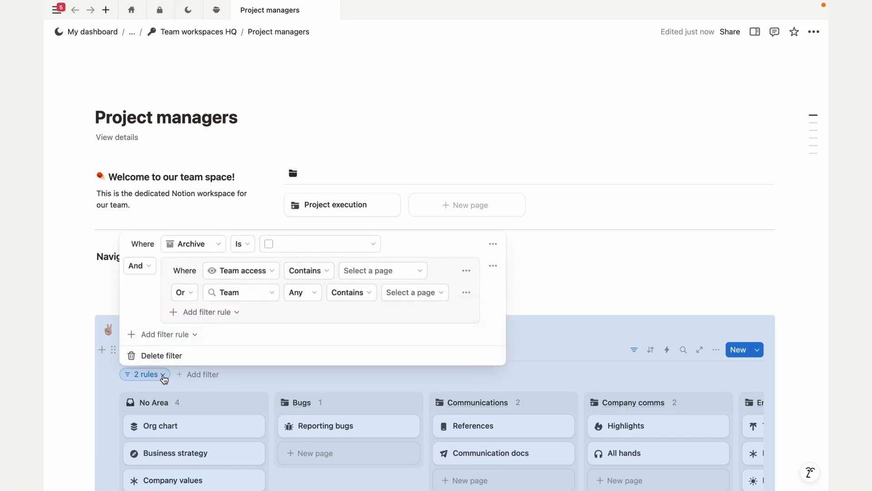
pyautogui.click(370, 275)
pyautogui.write('proj')
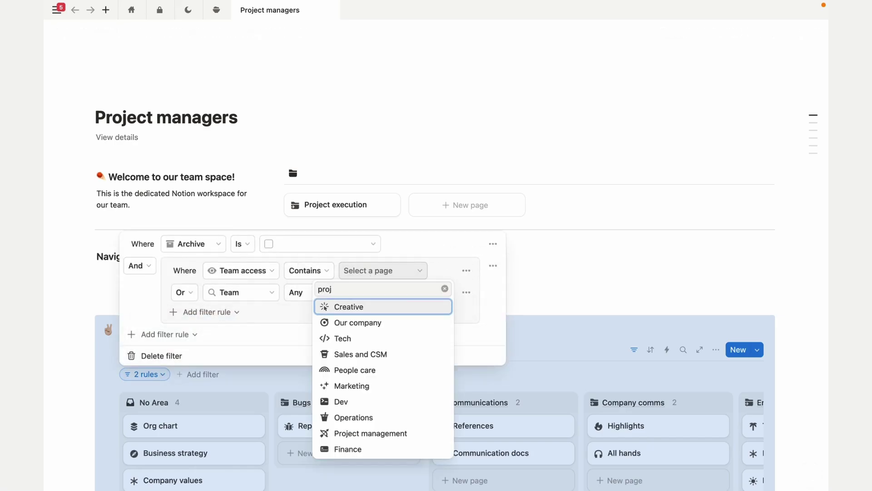
pyautogui.click(366, 307)
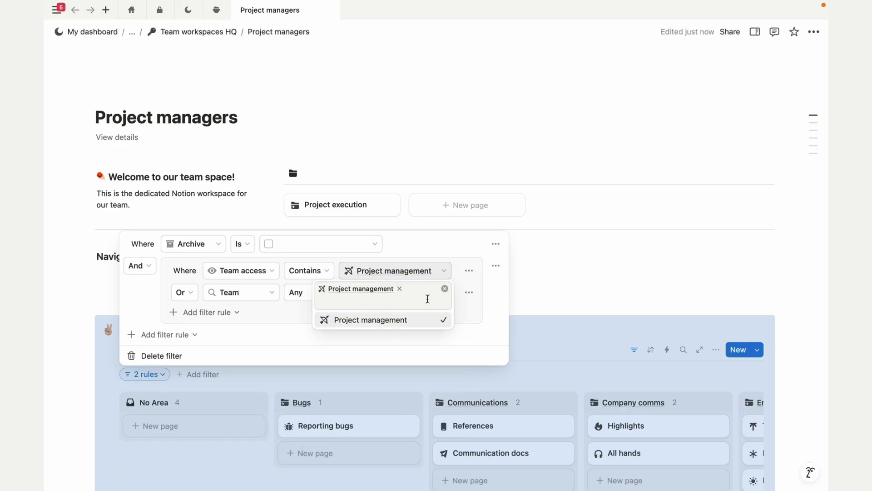
pyautogui.click(477, 292)
# - Set the Team filter rule to Project management as well, then hide the filter bar
pyautogui.click(403, 294)
pyautogui.write('pr')
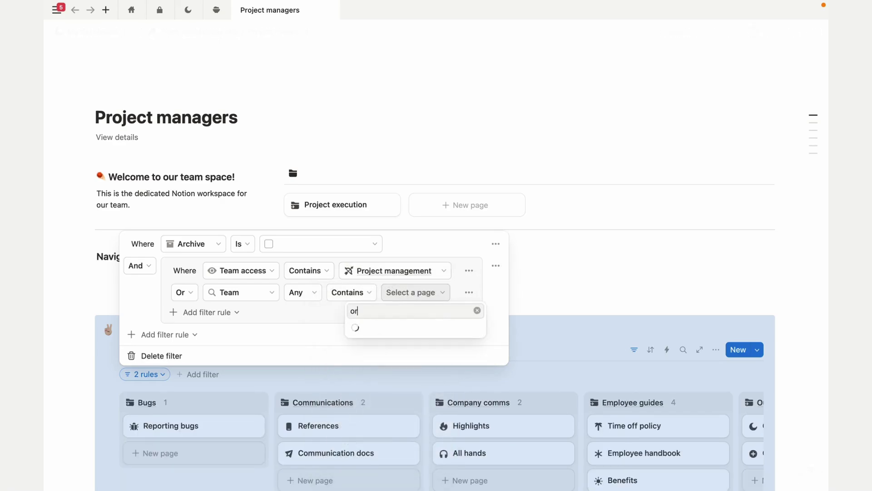
pyautogui.press('BackSpace')
pyautogui.press('BackSpace')
pyautogui.write('project')
pyautogui.click(407, 328)
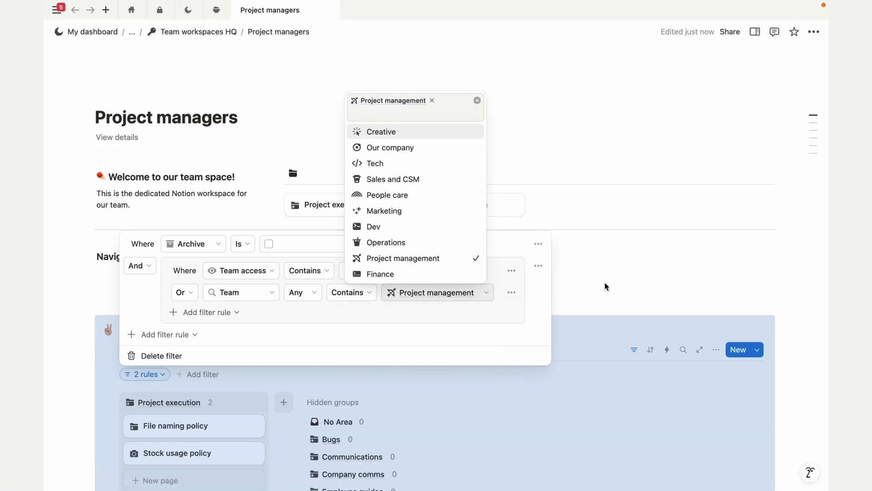
pyautogui.click(604, 282)
pyautogui.click(605, 282)
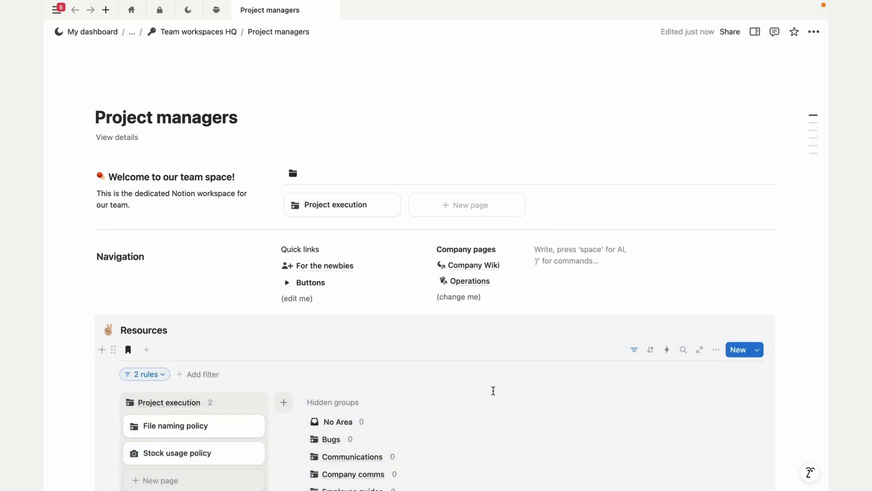
pyautogui.scroll(-3, 493, 391)
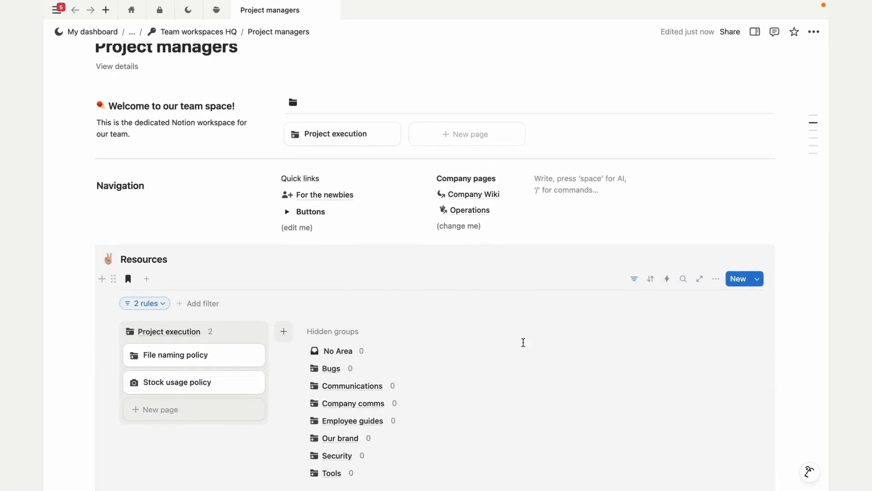
pyautogui.click(634, 278)
pyautogui.scroll(3, 451, 324)
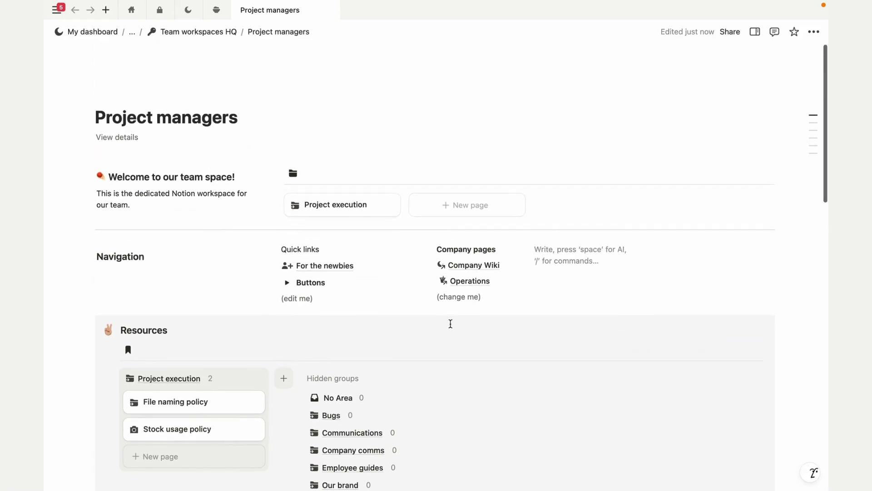
# - Preview the Project execution area's Content tab in side peek, then close the peek
pyautogui.click(345, 207)
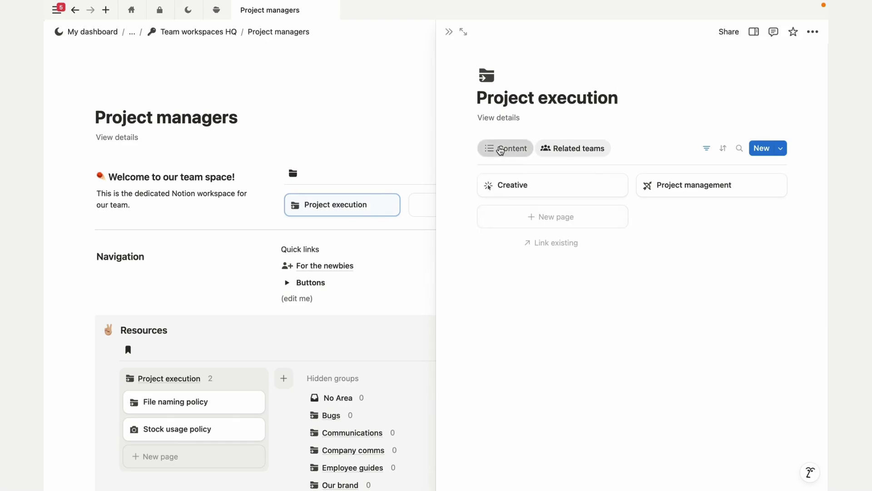
pyautogui.click(498, 148)
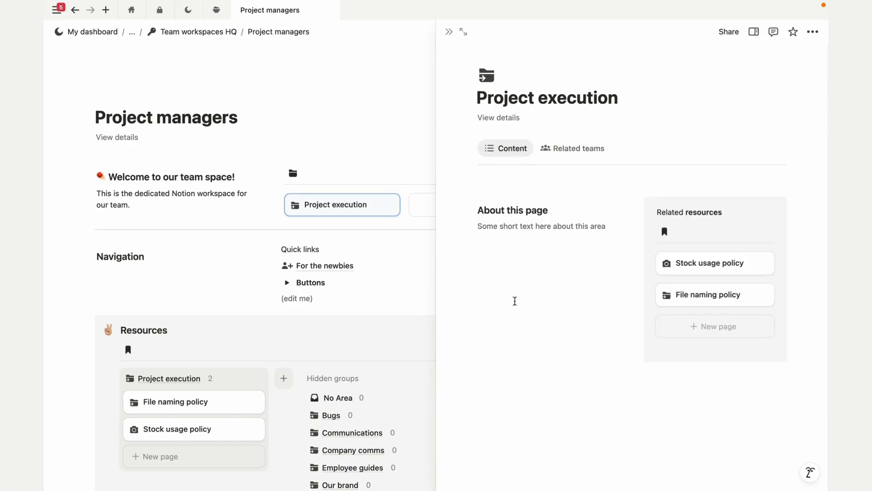
pyautogui.click(449, 33)
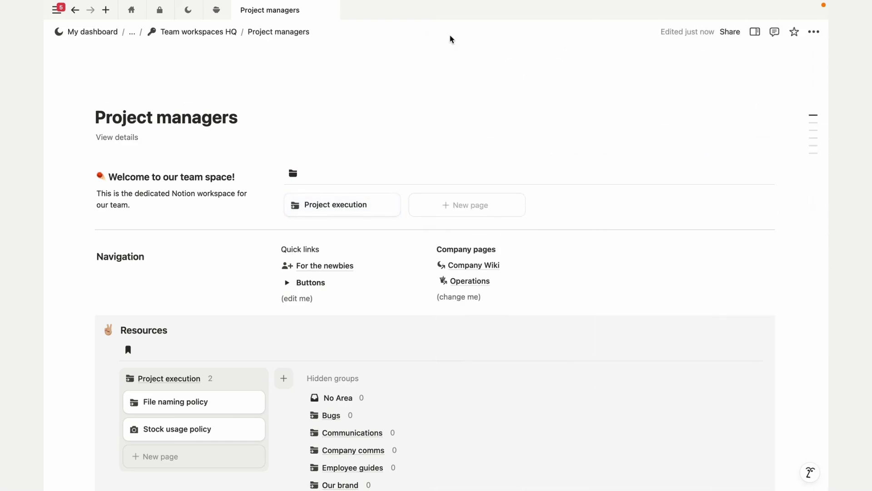
# - Close the Project managers page, collapse team-space set-up and expand the team areas board
pyautogui.press('super+w')
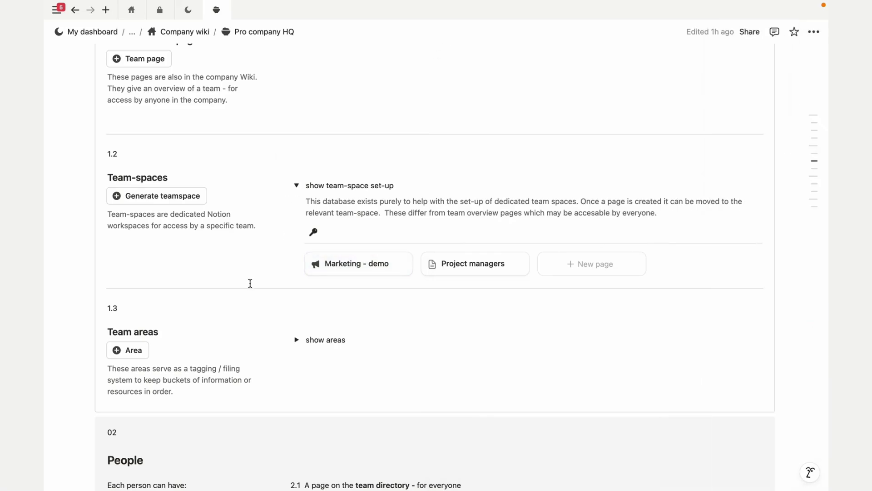
pyautogui.scroll(-3, 249, 284)
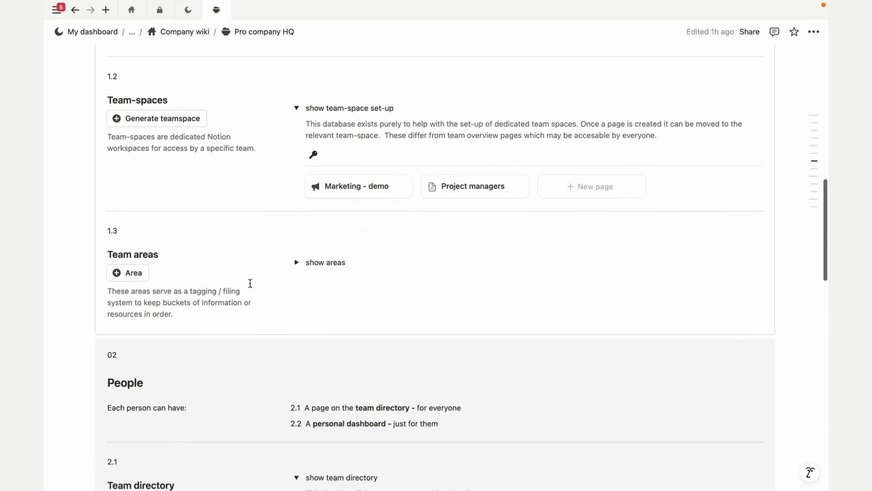
pyautogui.click(296, 111)
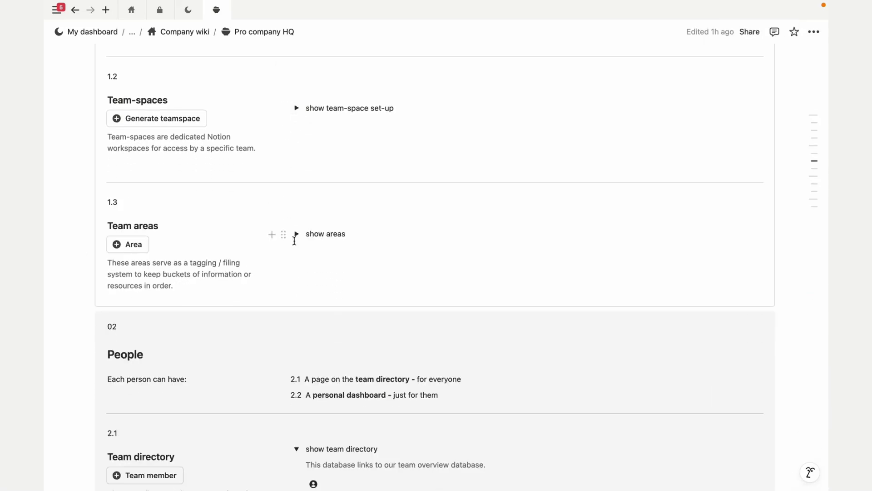
pyautogui.click(295, 234)
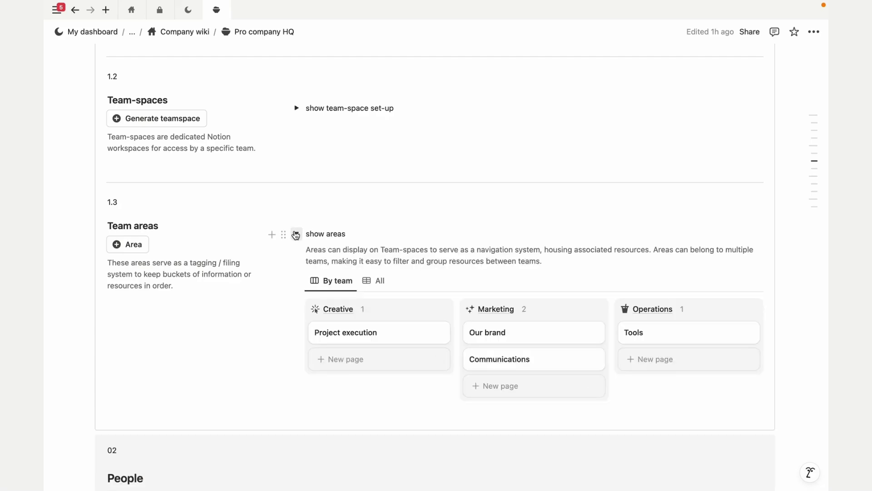
pyautogui.scroll(-3, 248, 333)
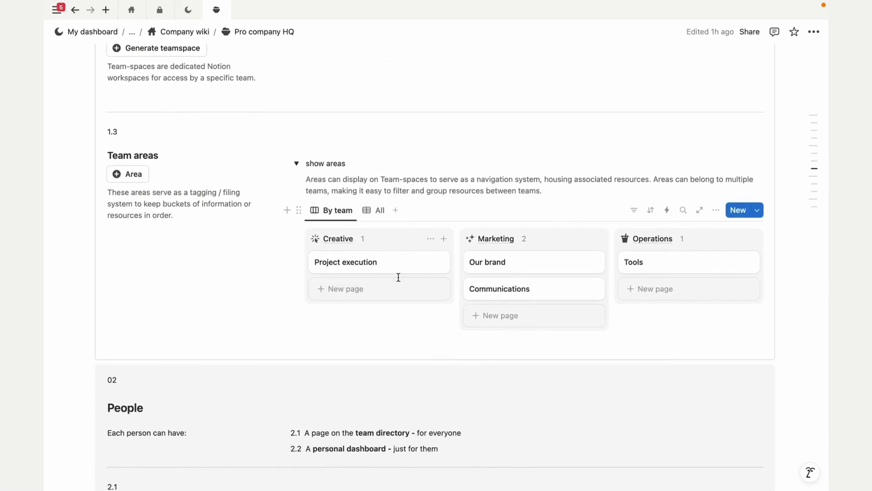
pyautogui.hscroll(3, 398, 276)
pyautogui.hscroll(5, 398, 277)
pyautogui.hscroll(-10, 398, 277)
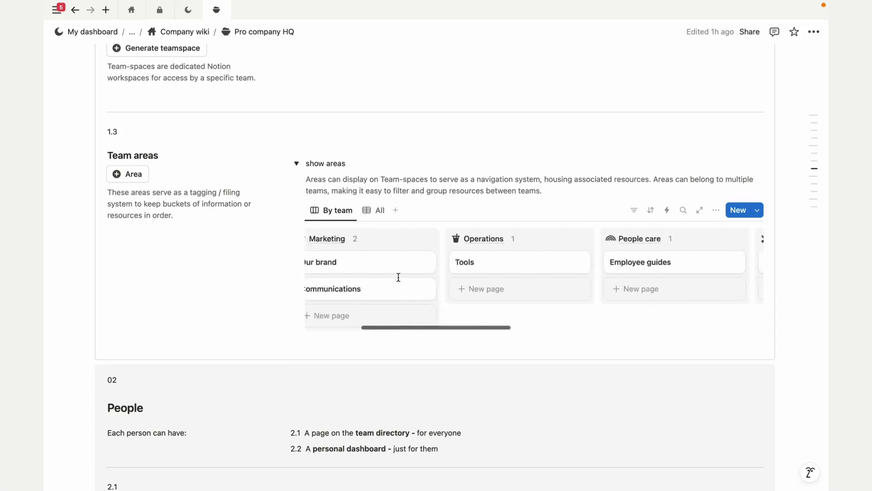
# - Add Our website and CRM as new areas in the Marketing column
pyautogui.click(493, 320)
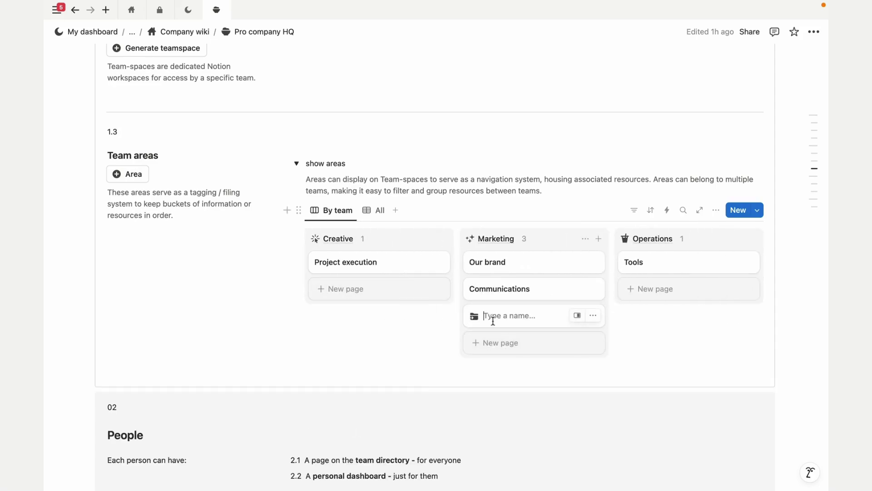
pyautogui.write('Our website')
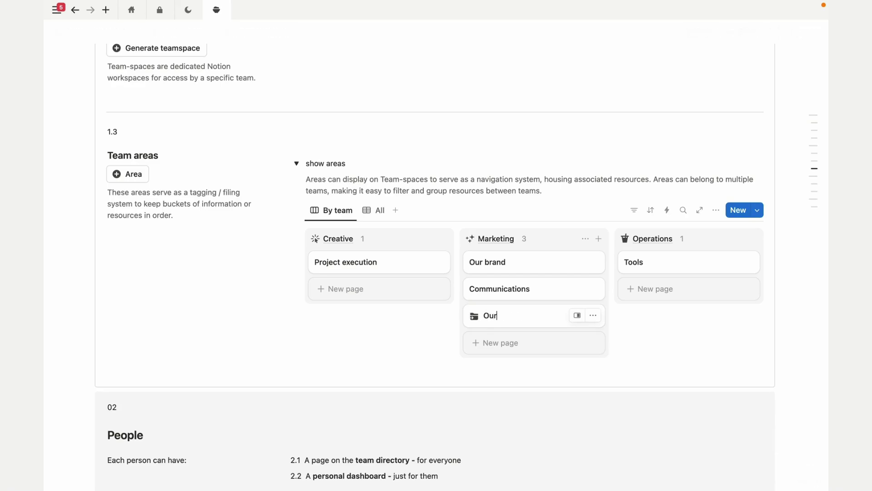
pyautogui.click(498, 347)
pyautogui.write('CRM')
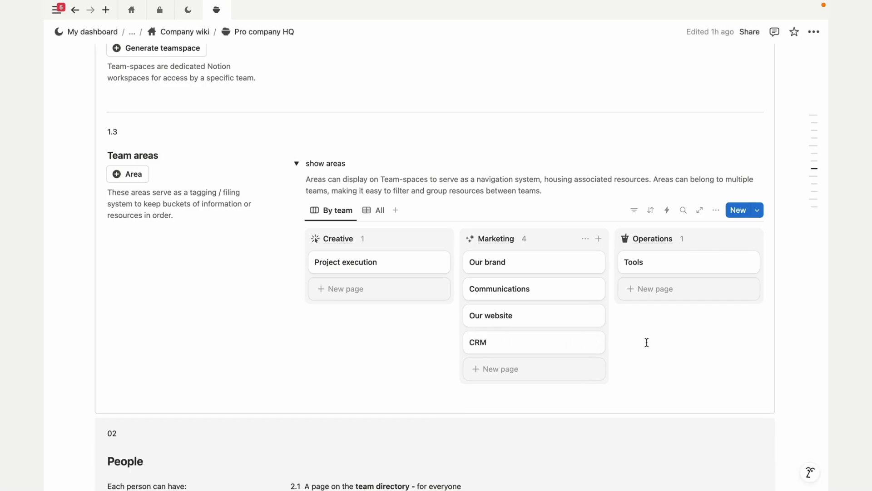
pyautogui.click(338, 386)
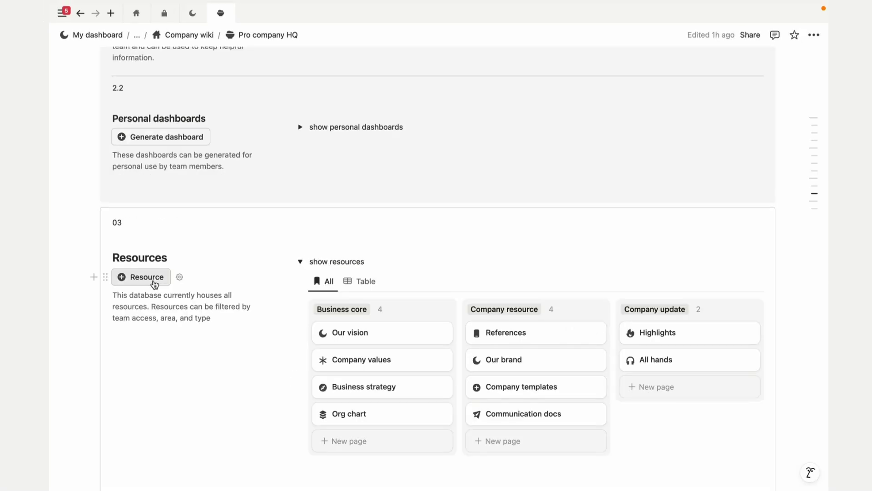
# - Create a new resource page titled 'Our pricing'
pyautogui.click(153, 280)
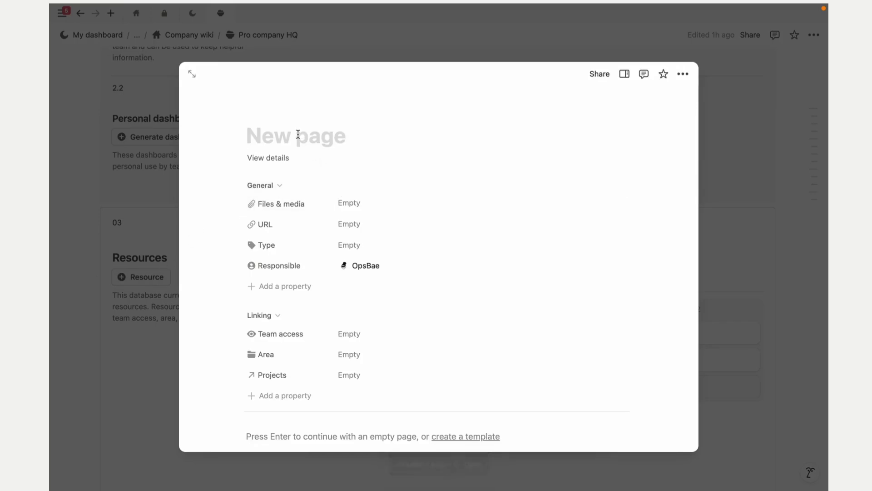
pyautogui.write('Pr')
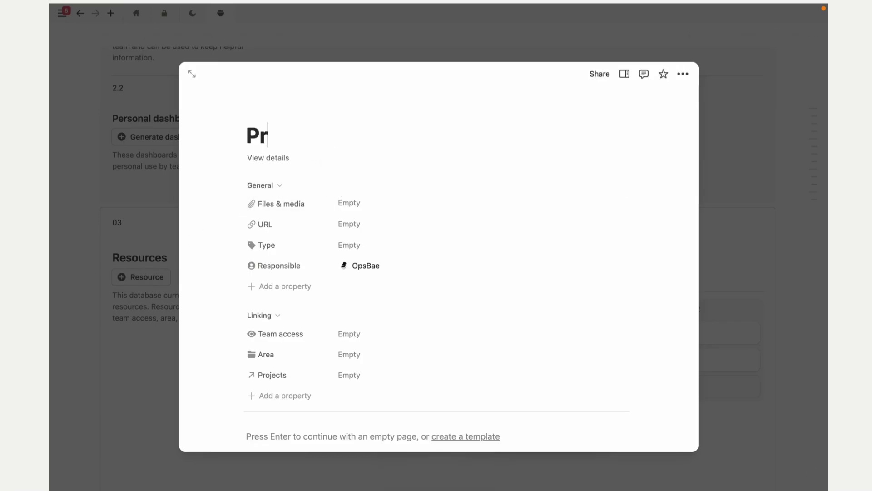
pyautogui.write('icing g')
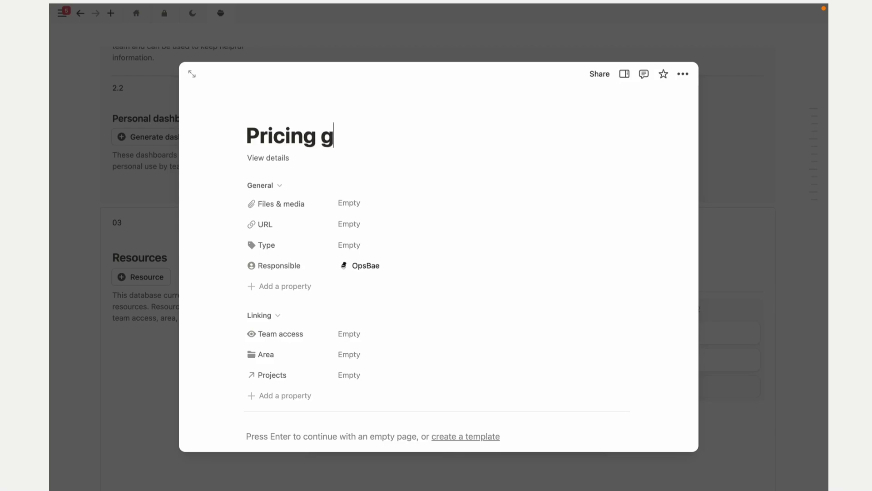
pyautogui.click(259, 136)
pyautogui.press('BackSpace')
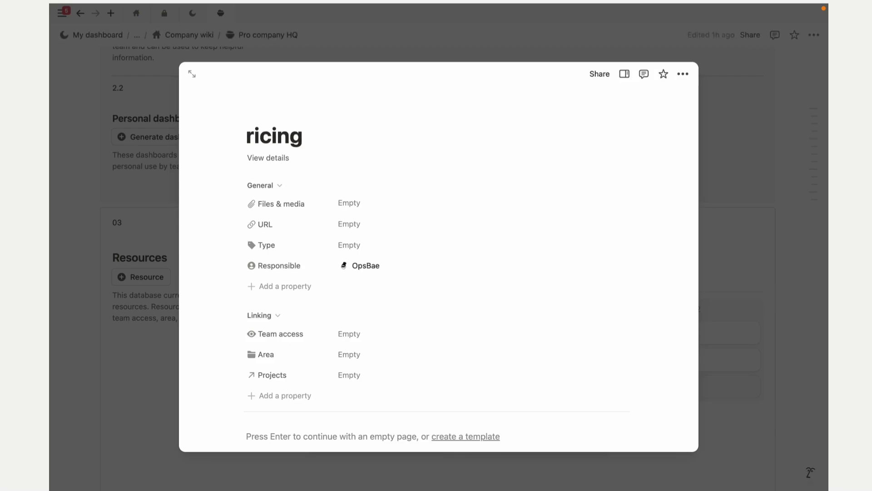
pyautogui.write('Our p')
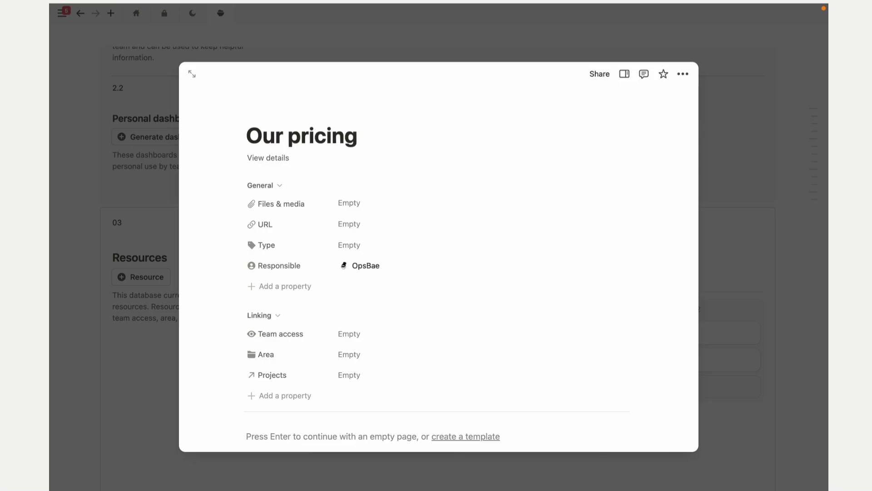
pyautogui.scroll(-1, 375, 276)
pyautogui.scroll(-2, 376, 276)
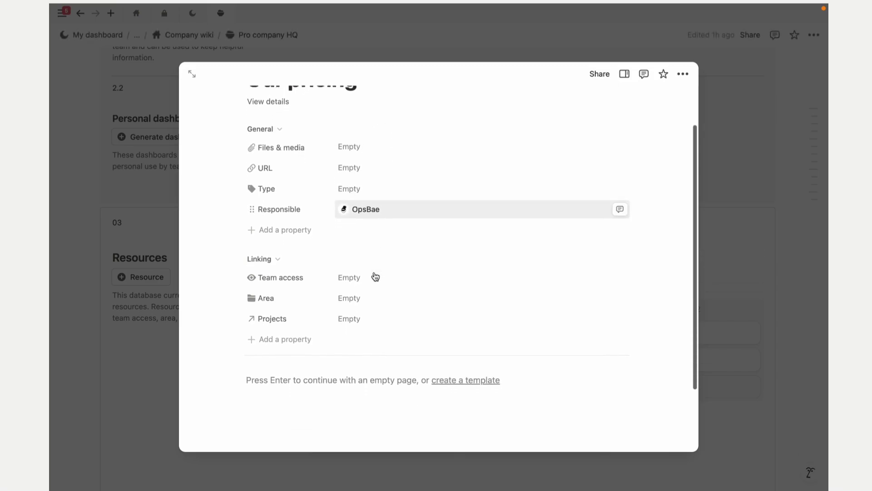
# - Give Our pricing Project management team access and link it to the Communications area
pyautogui.click(354, 187)
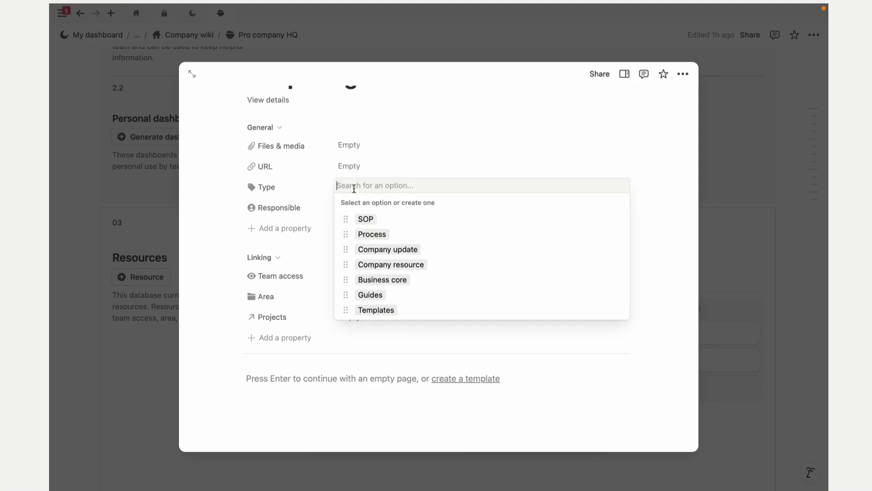
pyautogui.click(314, 267)
pyautogui.scroll(-3, 314, 263)
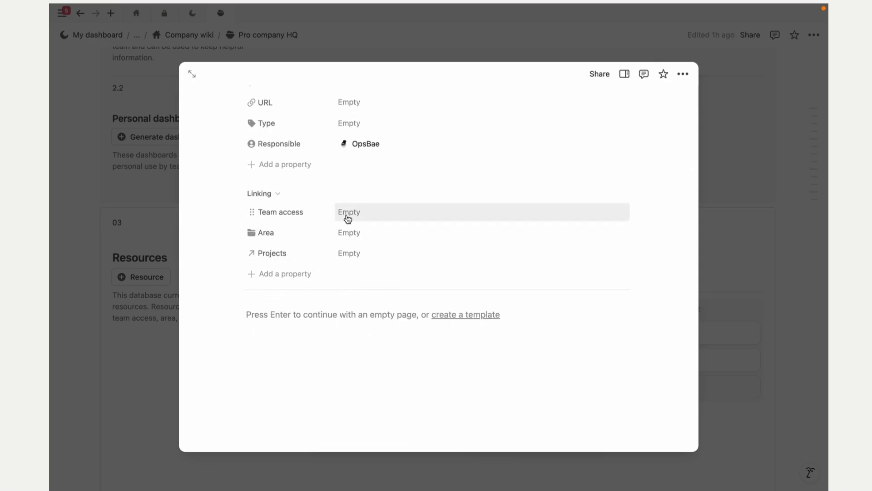
pyautogui.click(348, 218)
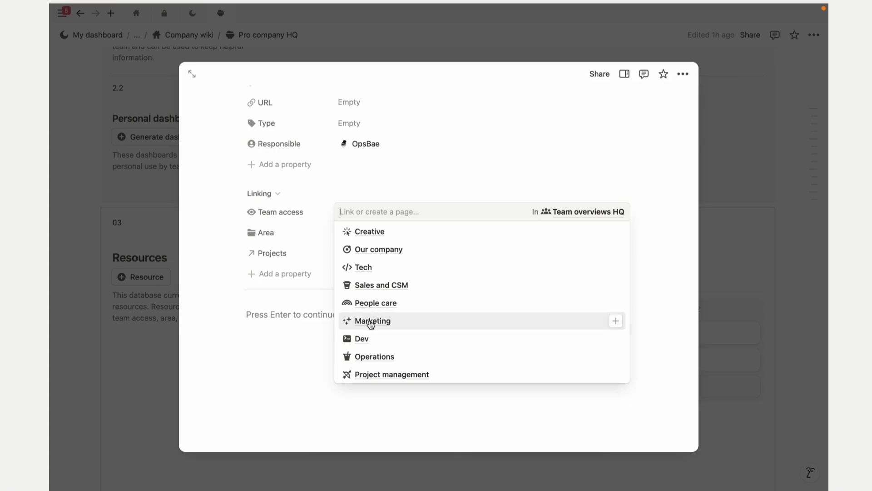
pyautogui.click(373, 376)
pyautogui.click(279, 366)
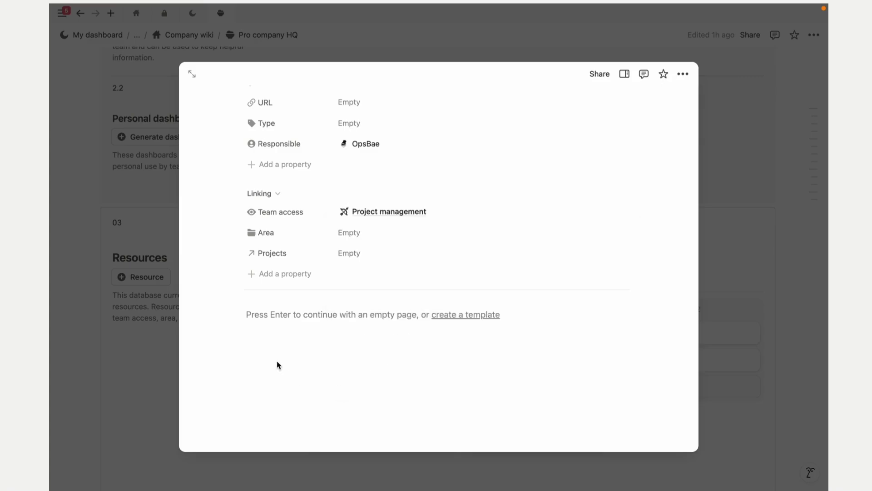
pyautogui.click(348, 233)
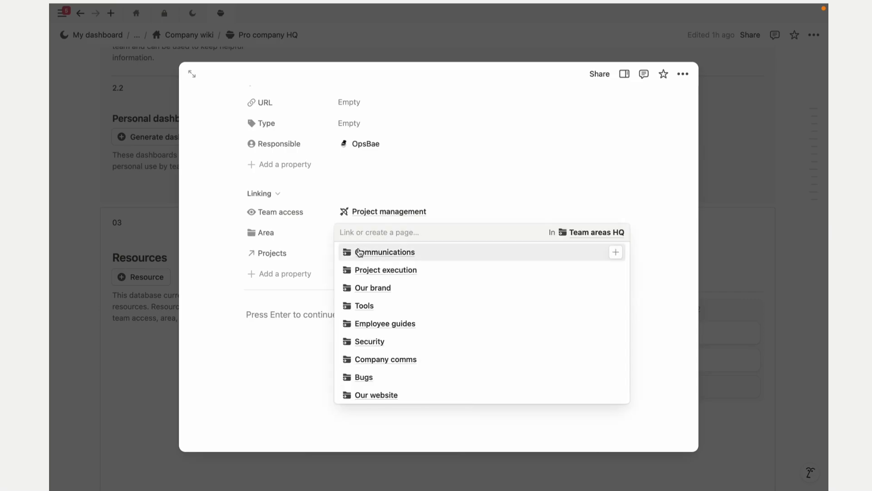
pyautogui.click(362, 257)
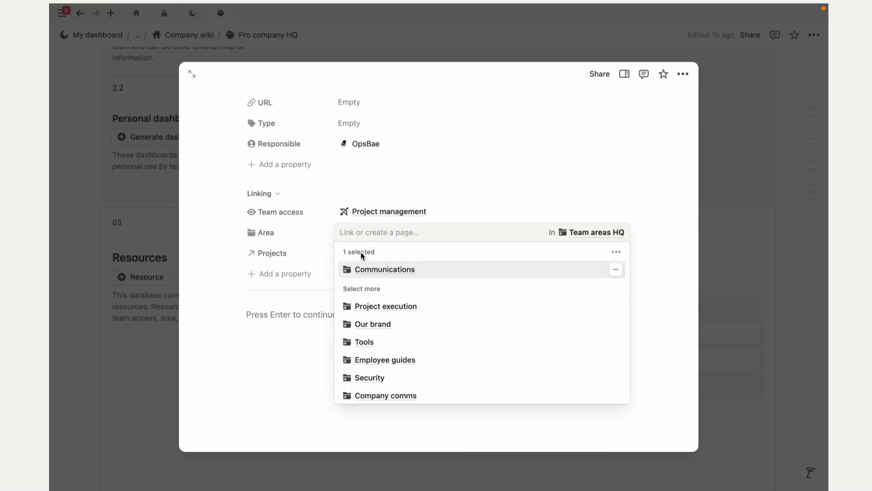
pyautogui.click(304, 341)
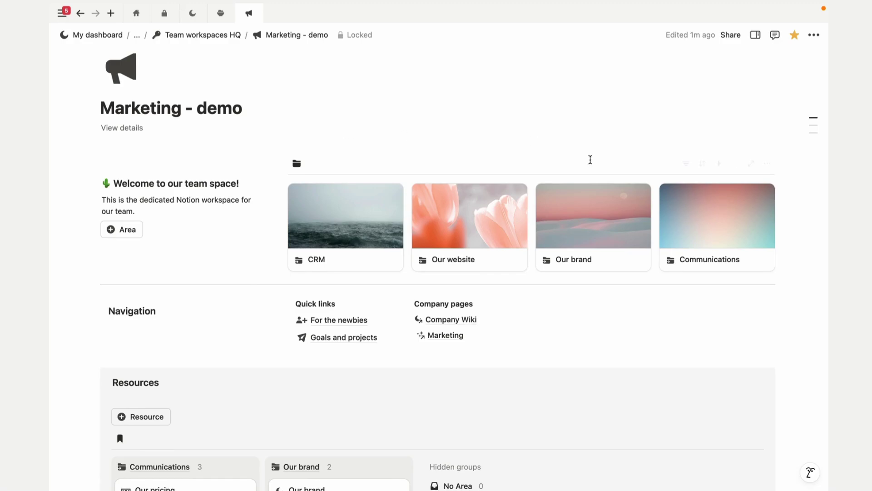
# - Open the Communications area as a full page and view its Related teams
pyautogui.click(708, 230)
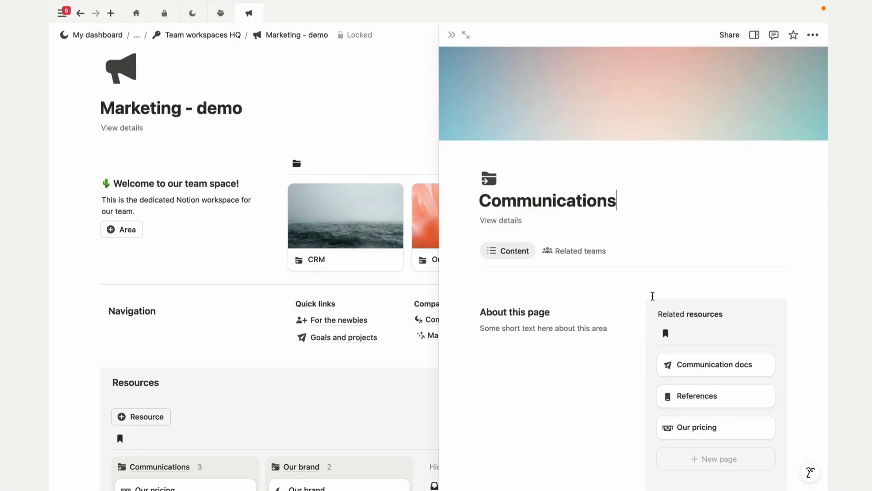
pyautogui.scroll(-3, 653, 296)
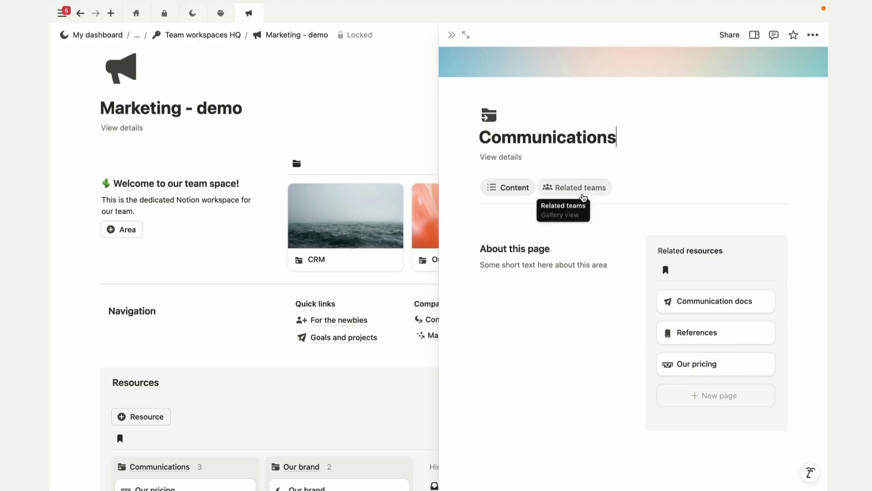
pyautogui.click(468, 34)
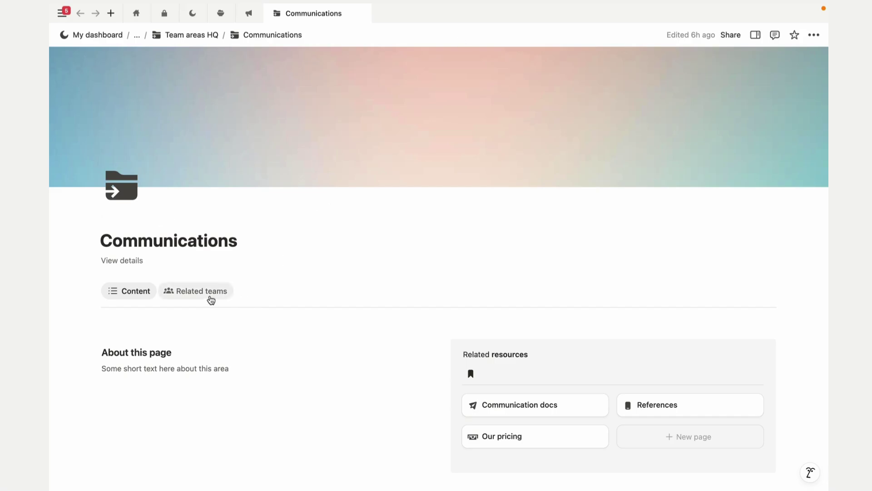
pyautogui.click(209, 296)
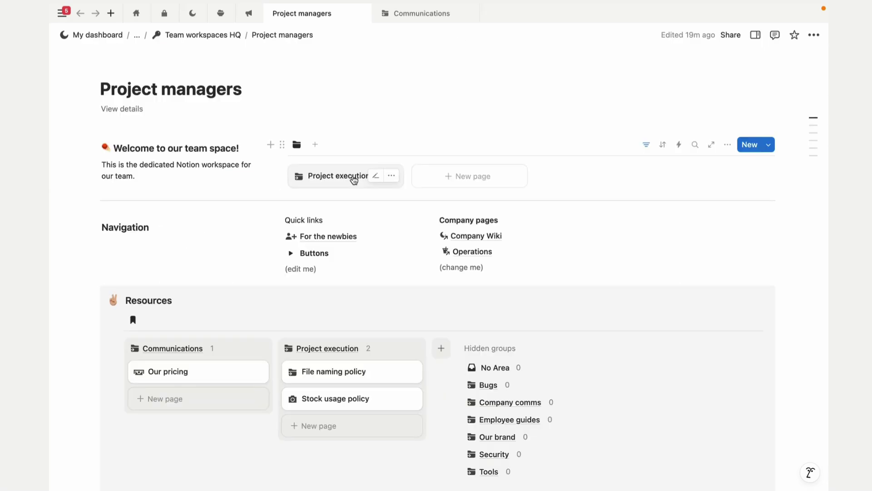
# - Preview the Project execution area from the related teams, then close the peek
pyautogui.click(352, 178)
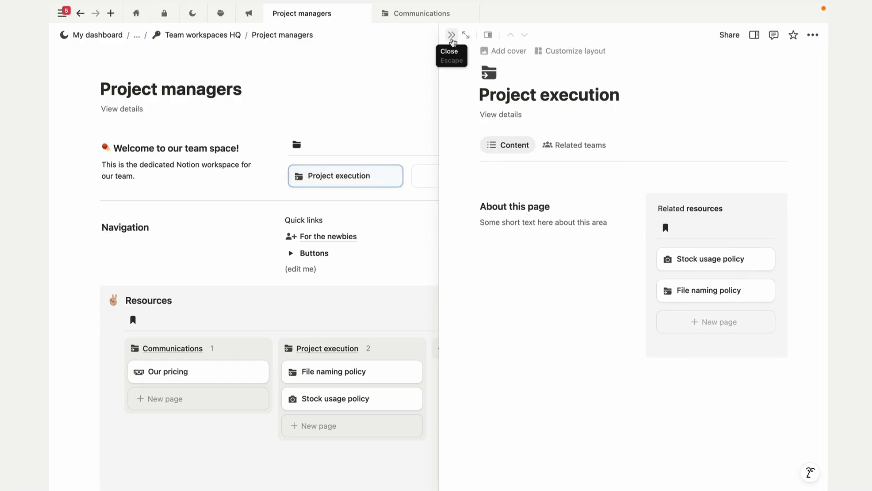
pyautogui.click(451, 35)
pyautogui.scroll(1, 370, 309)
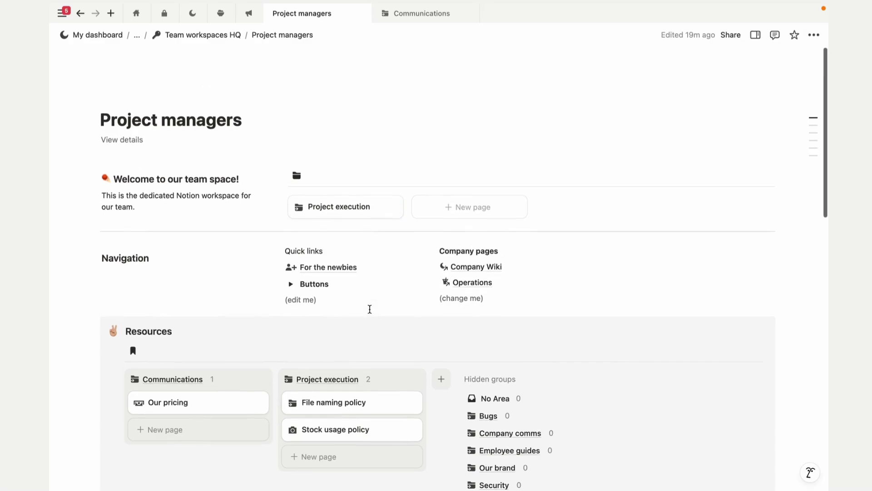
pyautogui.scroll(-1, 370, 309)
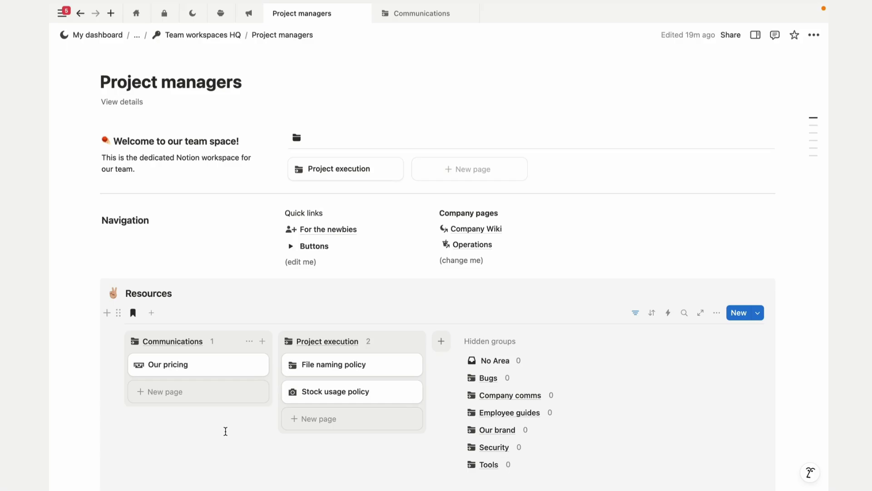
pyautogui.scroll(1, 226, 431)
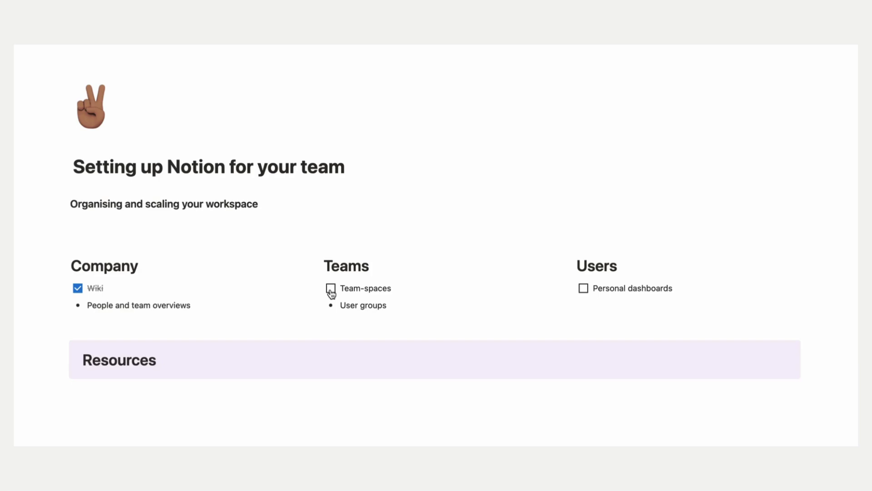
# - Tick Team-spaces on the checklist and add a new team member with job title Marketing lead
pyautogui.click(330, 289)
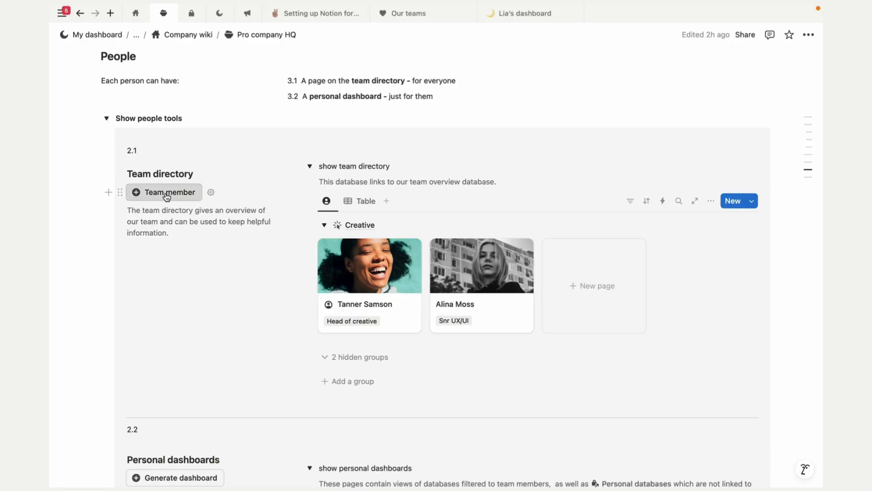
pyautogui.click(167, 195)
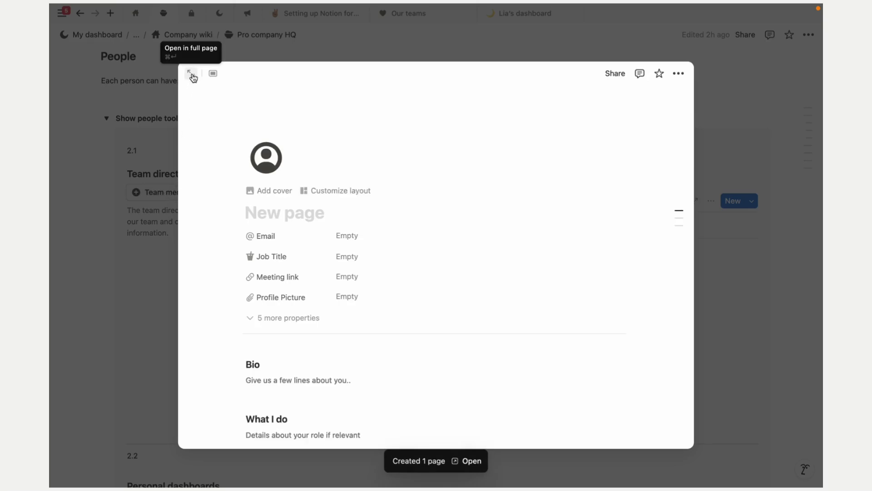
pyautogui.write('Lia')
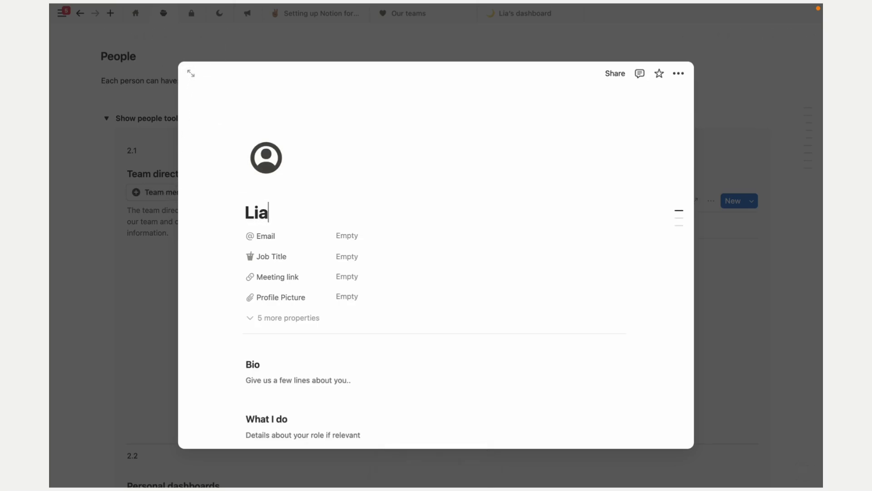
pyautogui.click(368, 256)
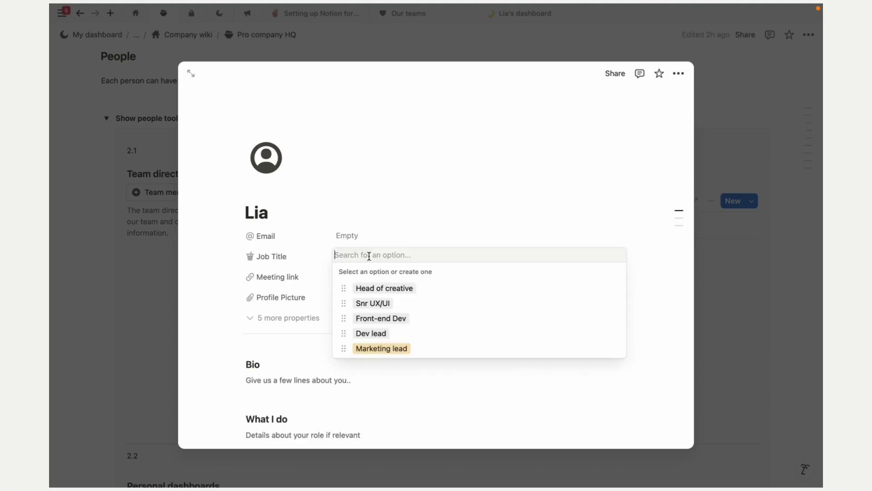
pyautogui.click(370, 348)
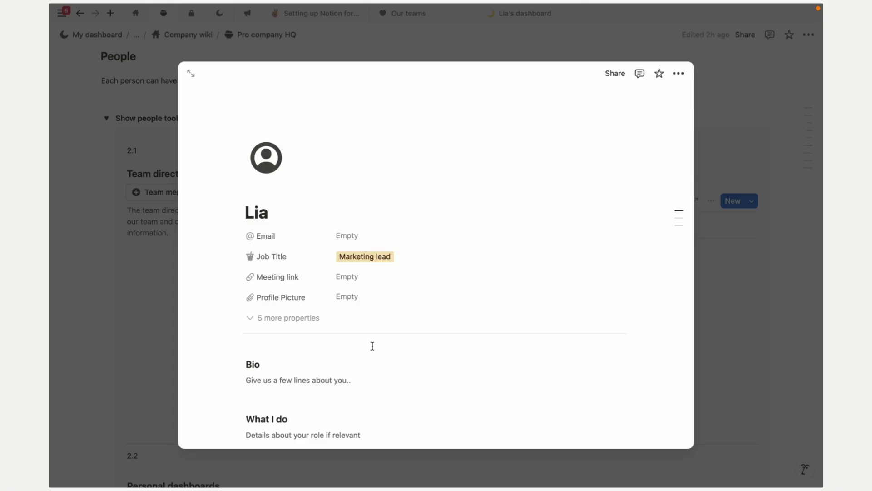
# - Set the member's Team to Marketing and Capacity to Team lead, then hide the extra properties
pyautogui.click(253, 321)
pyautogui.click(354, 324)
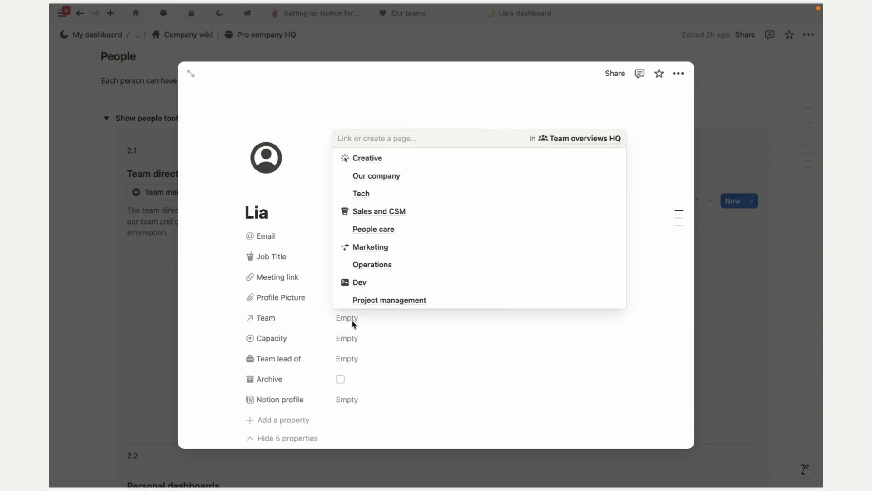
pyautogui.click(370, 249)
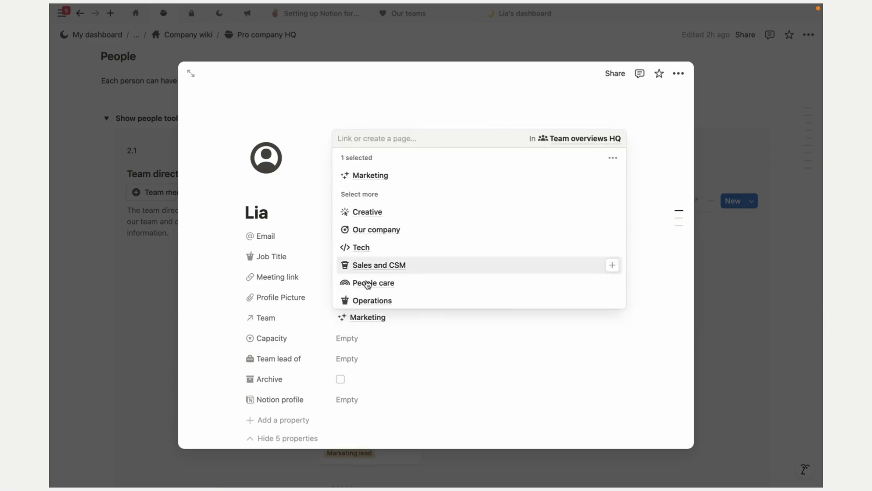
pyautogui.click(356, 341)
pyautogui.click(357, 340)
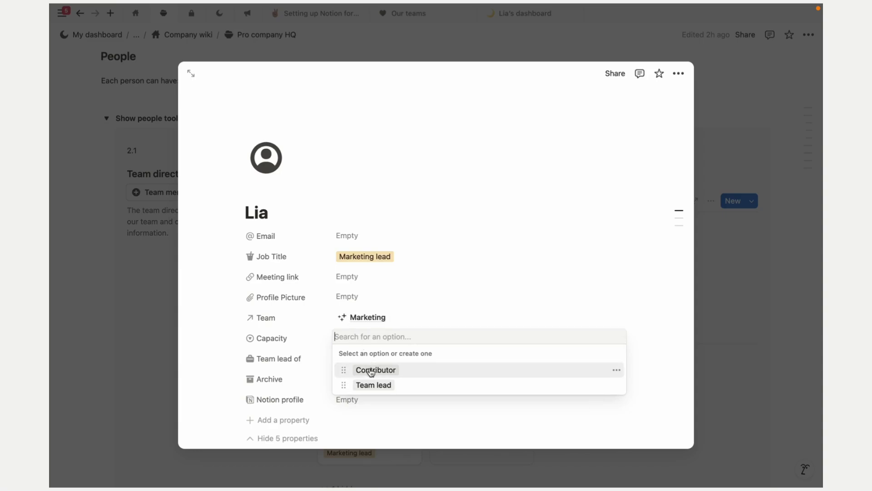
pyautogui.click(369, 386)
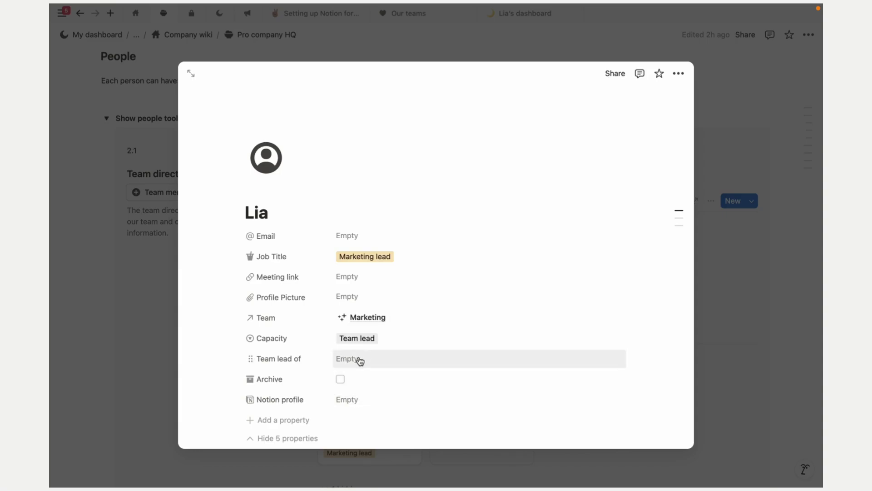
pyautogui.scroll(-2, 355, 395)
pyautogui.click(249, 424)
pyautogui.scroll(-1, 249, 421)
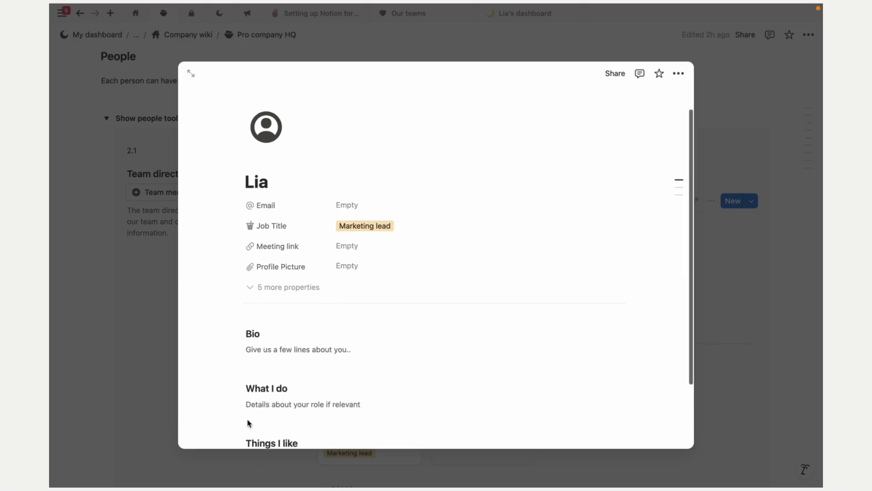
pyautogui.scroll(-2, 249, 422)
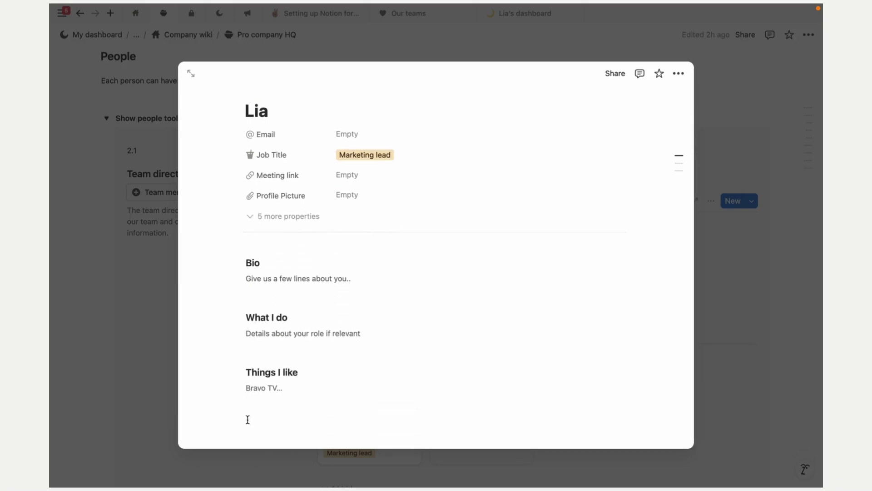
pyautogui.scroll(5, 248, 419)
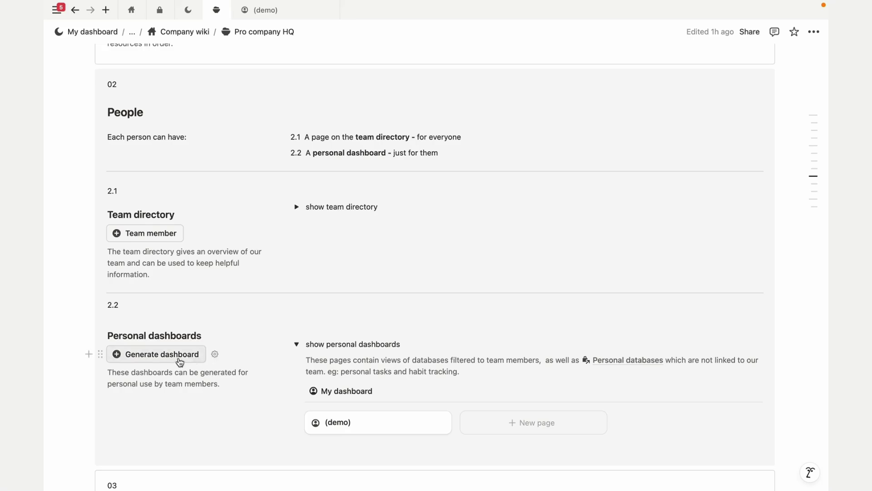
# - Generate a personal dashboard titled with the member's name plus 'dashboard' and close the demo tab
pyautogui.click(179, 359)
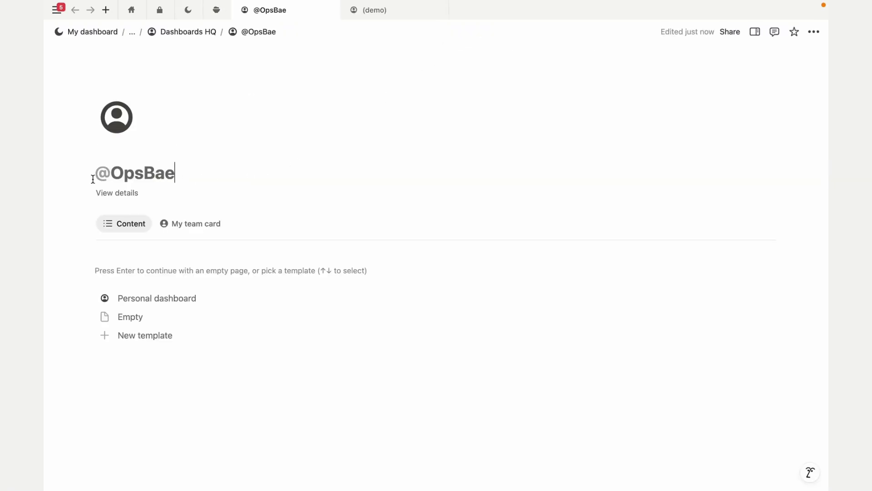
pyautogui.hotkey('ctrl', 'a')
pyautogui.press('BackSpace')
pyautogui.write('L')
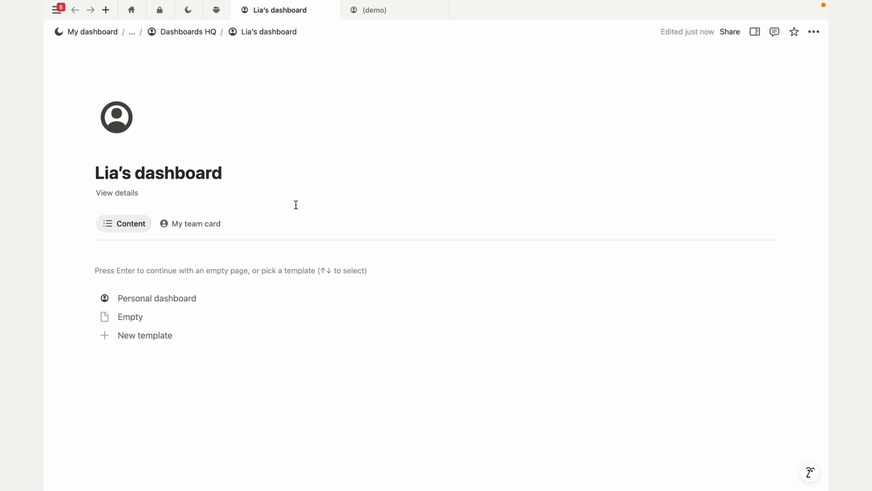
pyautogui.click(438, 10)
pyautogui.click(116, 118)
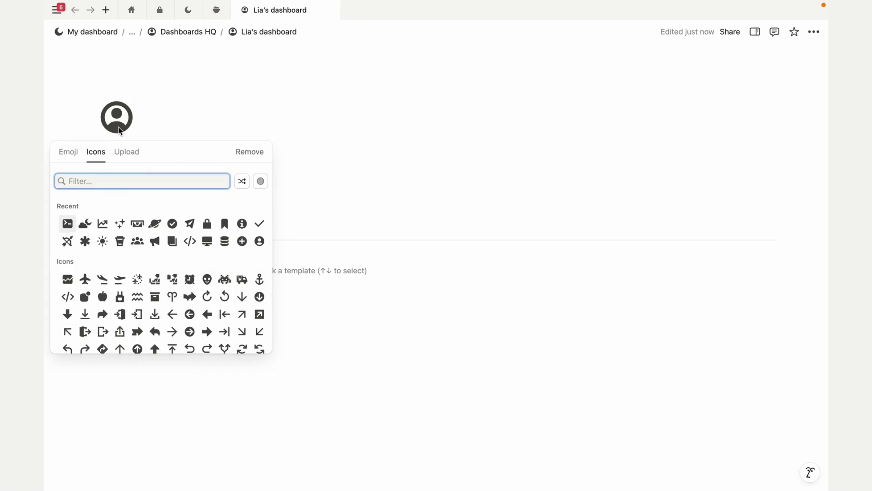
# - Set the dashboard icon to the crescent moon emoji and expand Projects and tasks
pyautogui.click(69, 156)
pyautogui.click(119, 224)
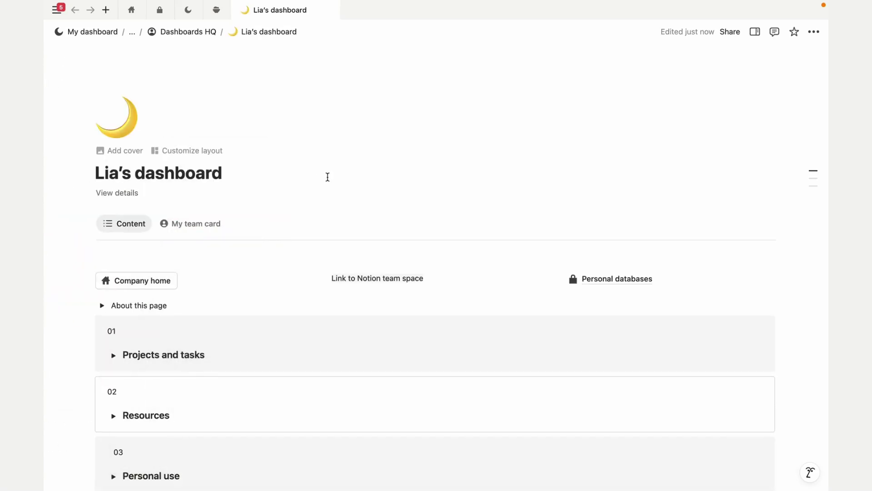
pyautogui.scroll(-5, 327, 177)
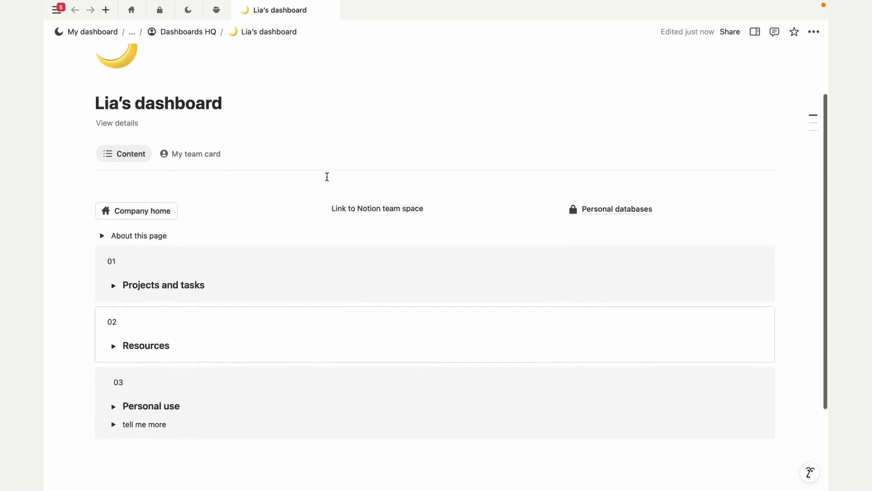
pyautogui.click(114, 243)
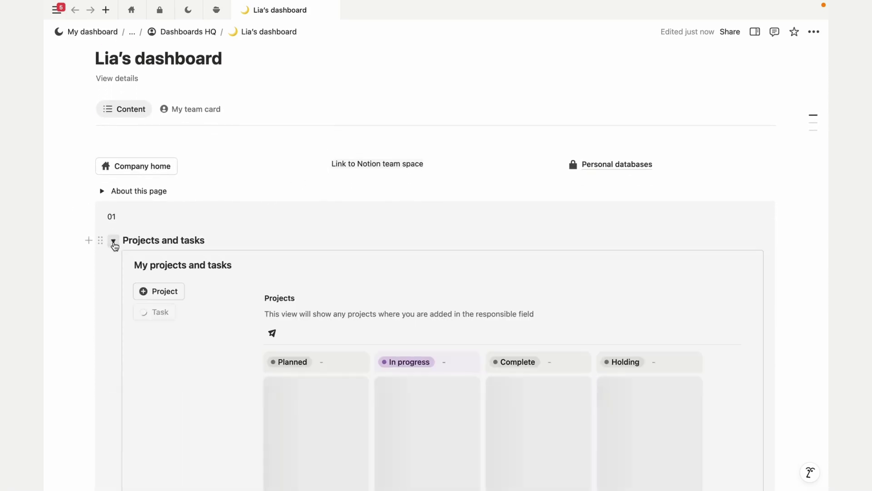
pyautogui.scroll(-3, 114, 242)
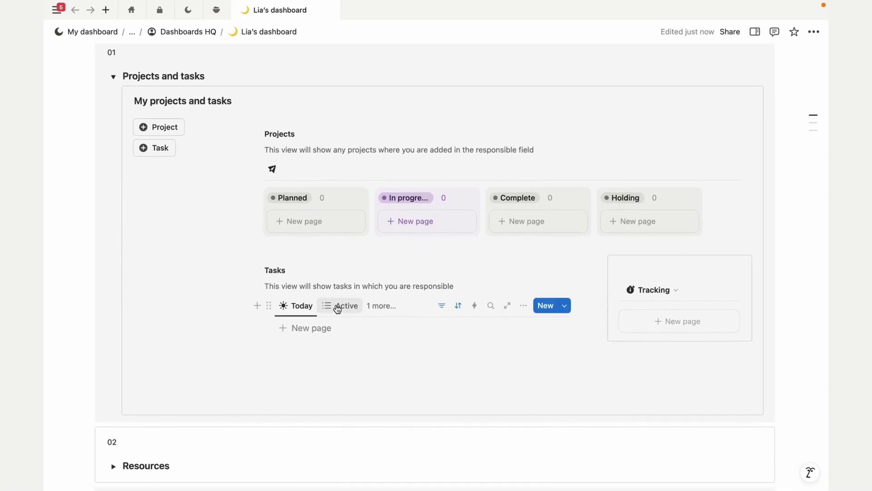
# - Add a new task in the Tasks view and start a tracking session for it
pyautogui.click(318, 328)
pyautogui.click(262, 381)
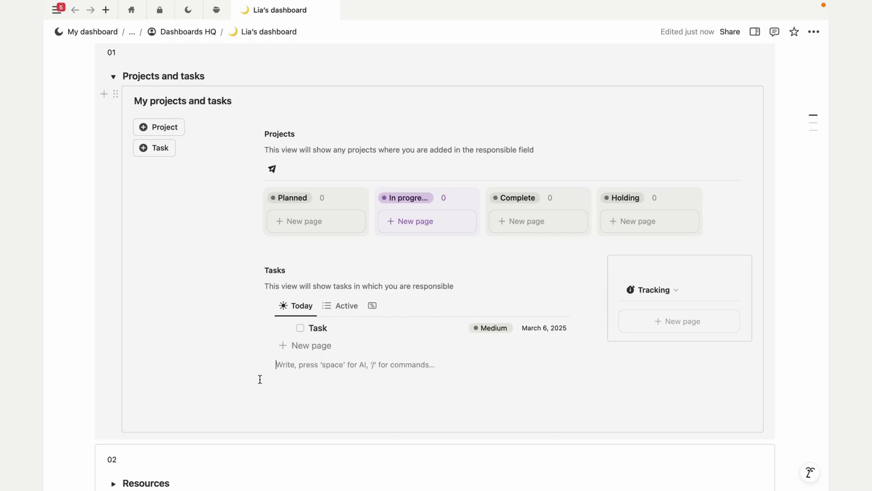
pyautogui.click(331, 334)
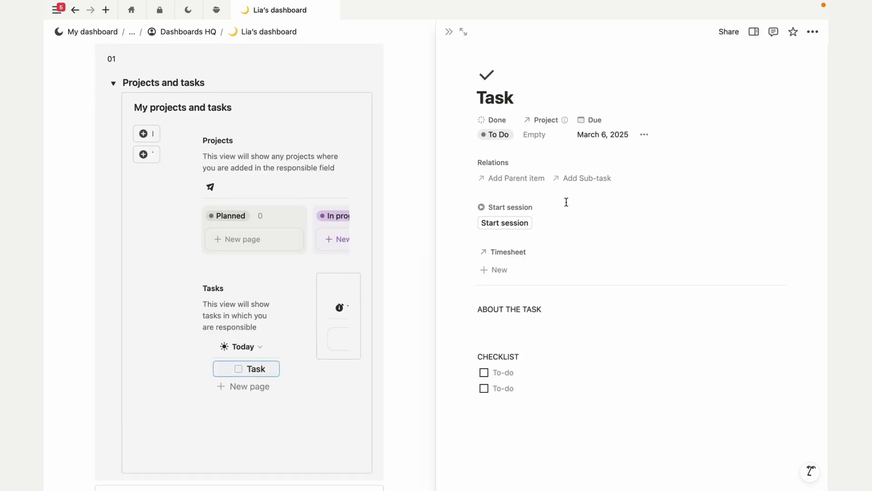
pyautogui.click(505, 225)
pyautogui.click(449, 31)
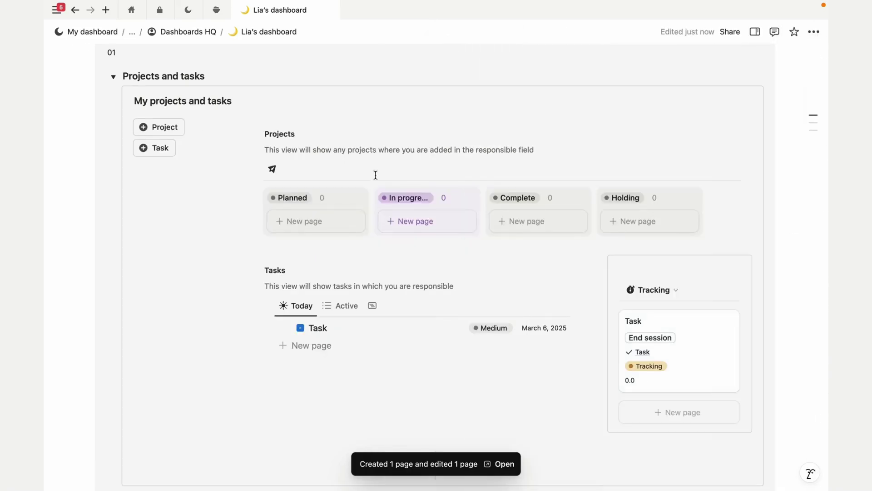
pyautogui.scroll(2, 321, 313)
pyautogui.scroll(-1, 320, 312)
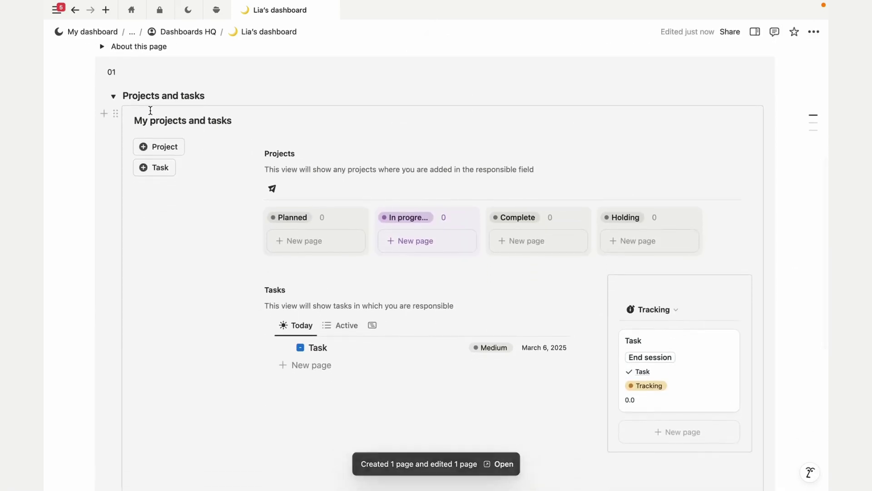
pyautogui.click(113, 97)
# - Expand and then re-collapse the dashboard's Resources section
pyautogui.click(113, 233)
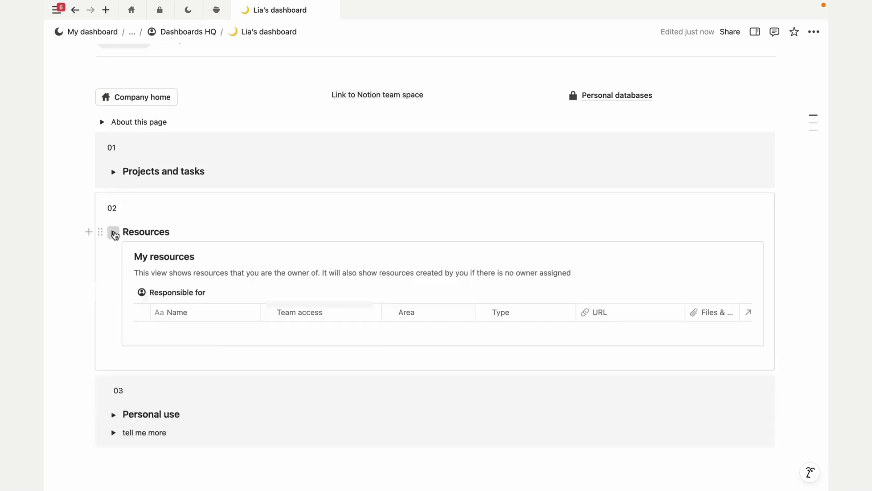
pyautogui.scroll(-5, 156, 344)
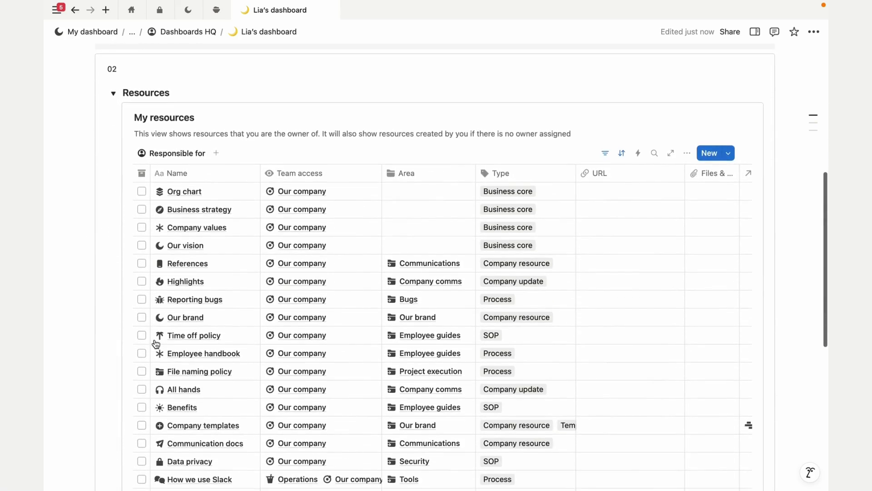
pyautogui.scroll(3, 156, 344)
pyautogui.click(113, 151)
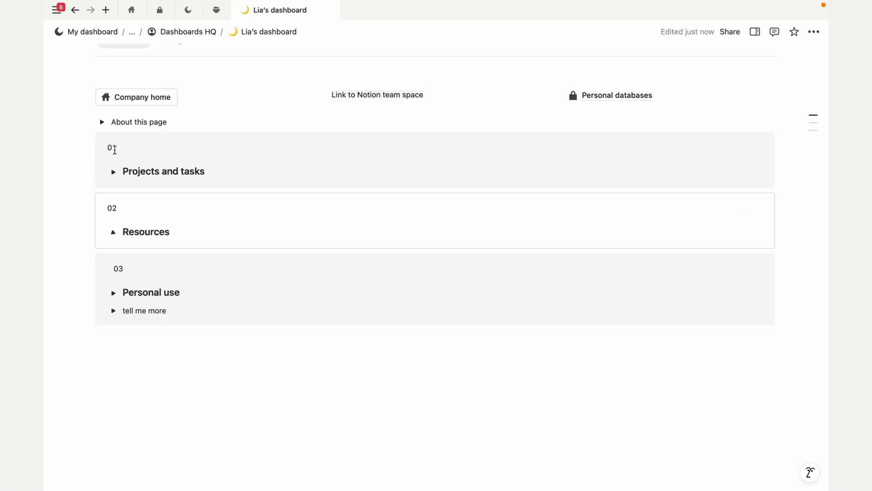
pyautogui.scroll(2, 136, 301)
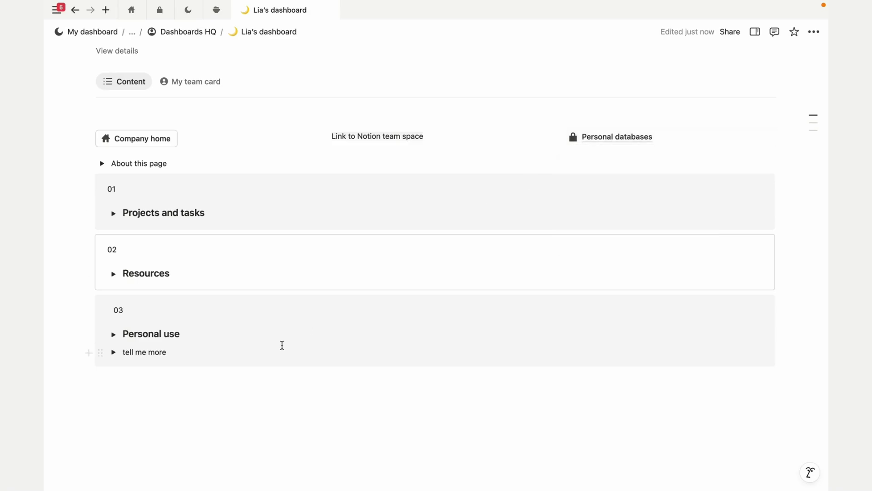
# - Expand Personal use and its Projects, Daily habits, Goals and Resources sections
pyautogui.click(114, 335)
pyautogui.scroll(-3, 114, 339)
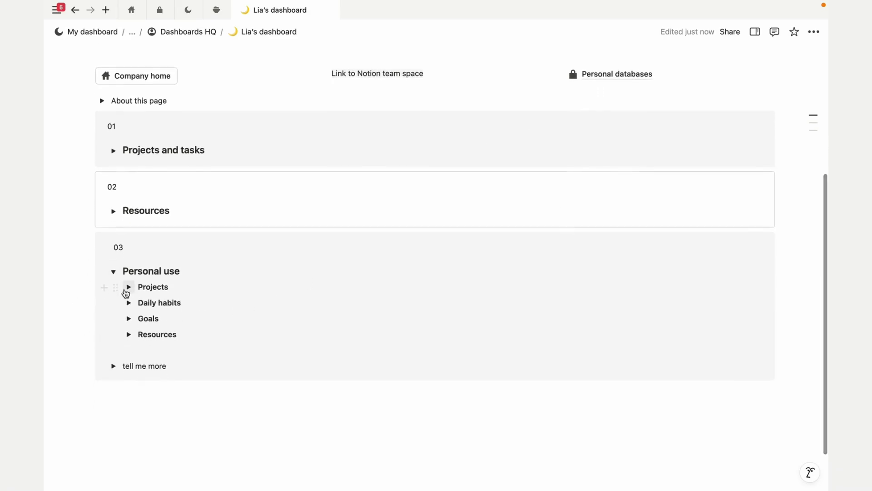
pyautogui.click(128, 288)
pyautogui.scroll(-5, 128, 286)
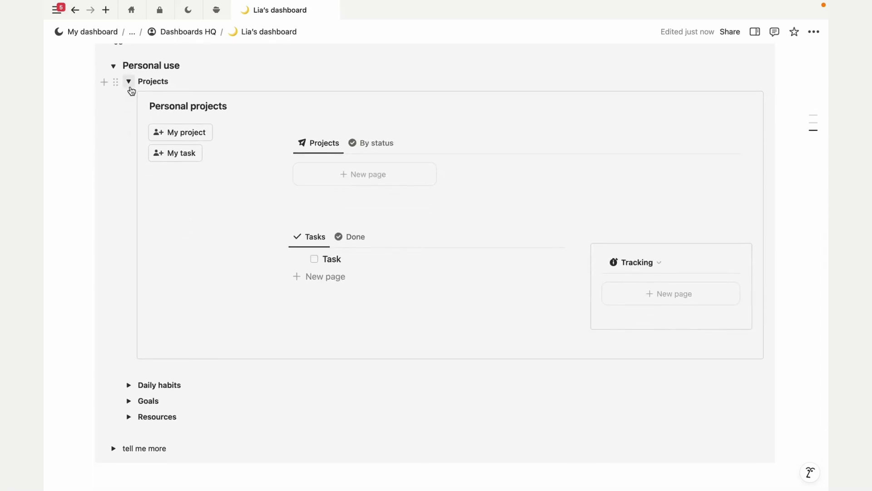
pyautogui.scroll(-2, 130, 86)
pyautogui.click(129, 327)
pyautogui.scroll(-6, 154, 359)
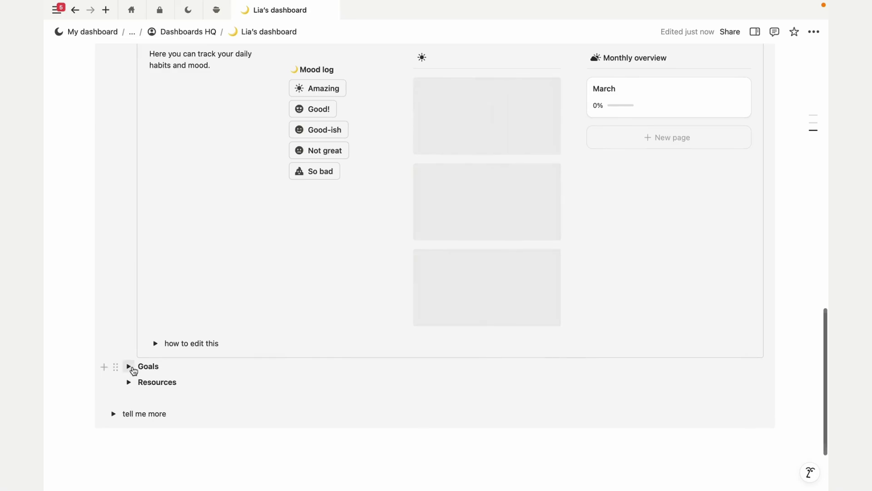
pyautogui.click(130, 367)
pyautogui.scroll(-2, 132, 369)
pyautogui.scroll(-2, 132, 366)
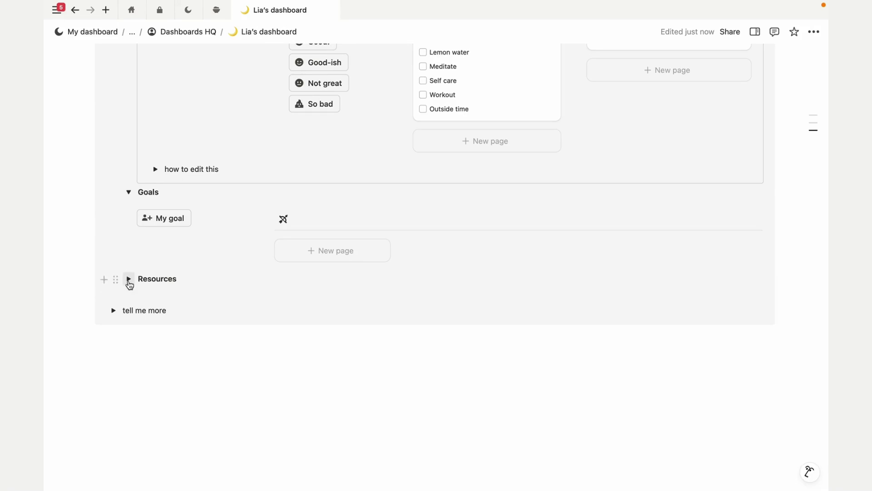
pyautogui.click(128, 279)
pyautogui.scroll(4, 130, 284)
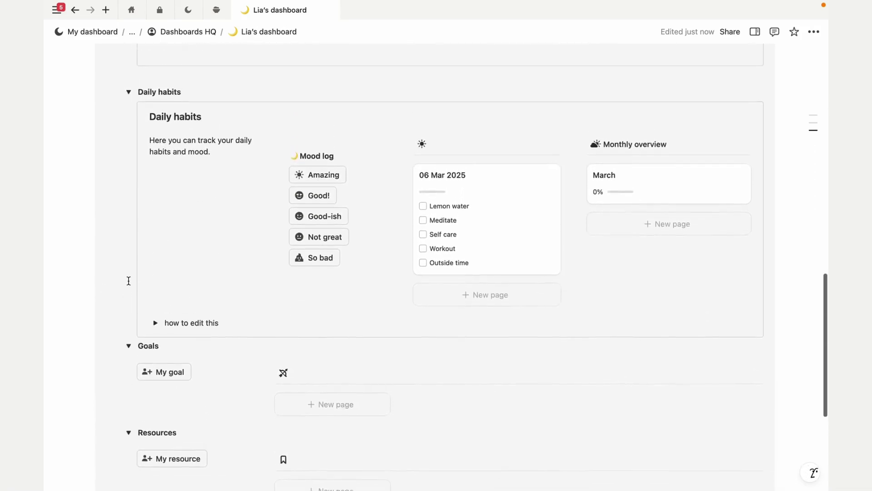
# - Log today's mood as Amazing and tick Lemon water, Meditate and Self care
pyautogui.click(306, 190)
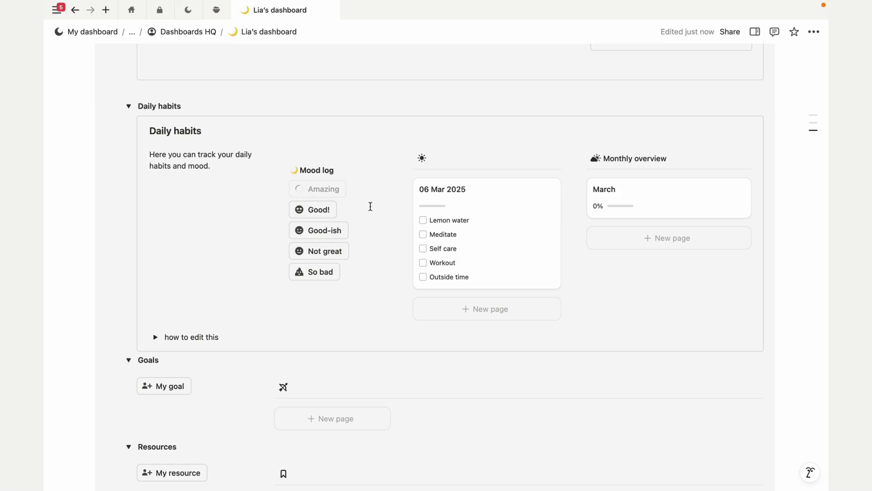
pyautogui.click(423, 220)
pyautogui.click(423, 234)
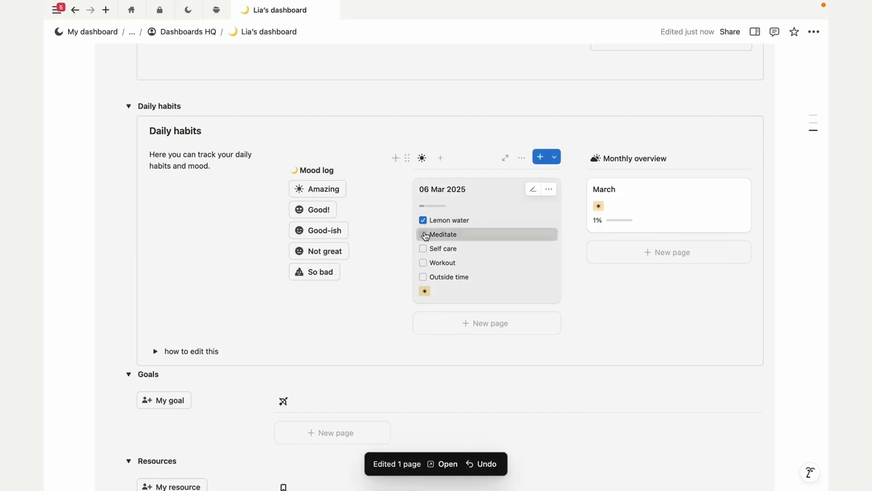
pyautogui.click(423, 249)
# - In the 06 Mar 2025 entry, tick all four 03 Mar habits and set its mood to half-moon
pyautogui.click(489, 196)
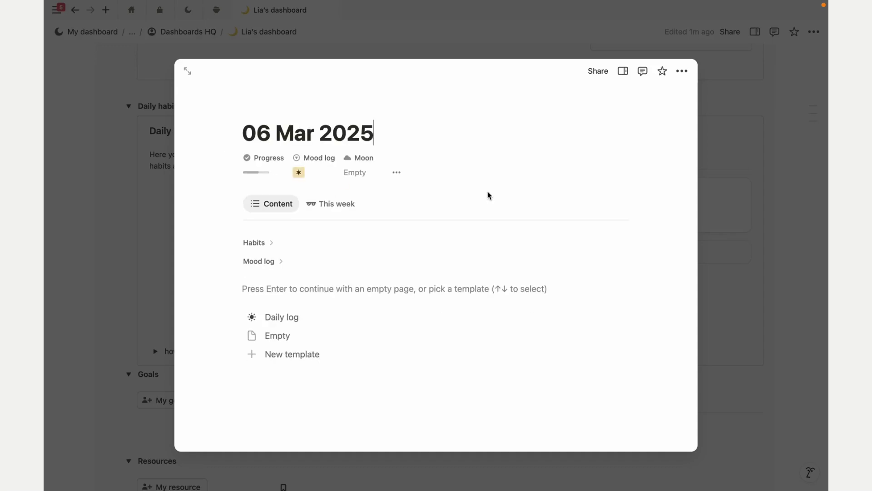
pyautogui.click(335, 211)
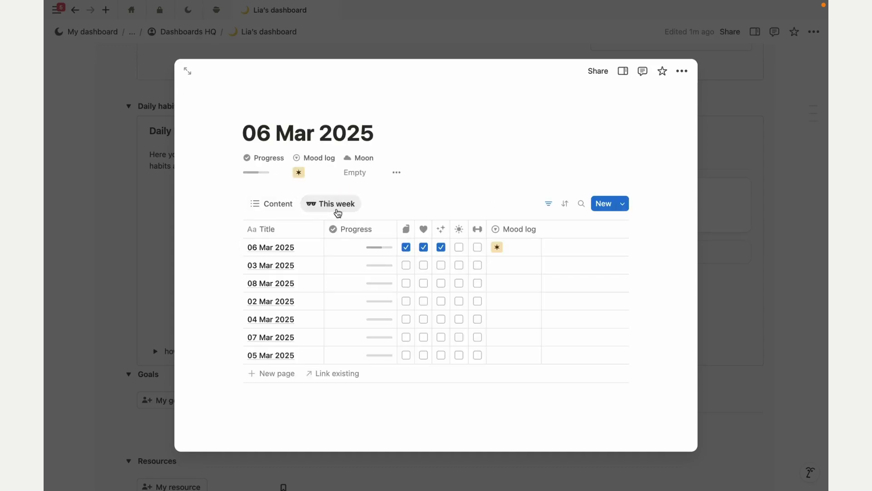
pyautogui.click(405, 267)
pyautogui.click(424, 268)
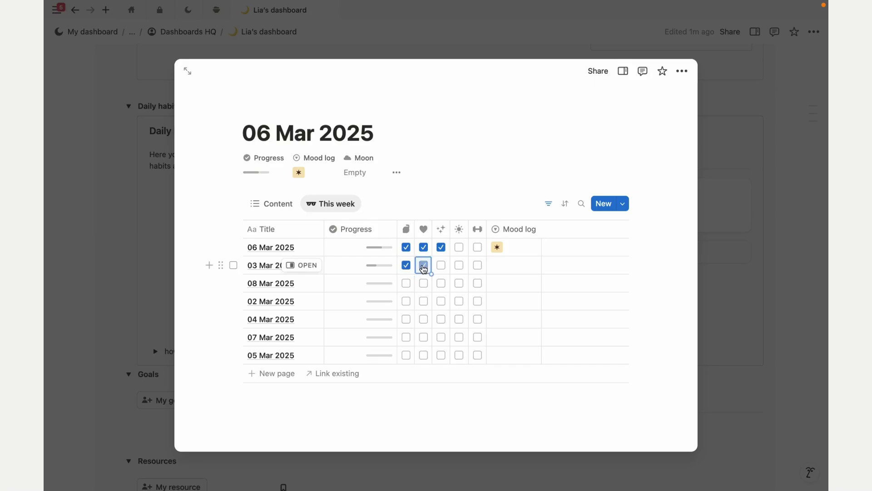
pyautogui.click(441, 266)
pyautogui.click(459, 266)
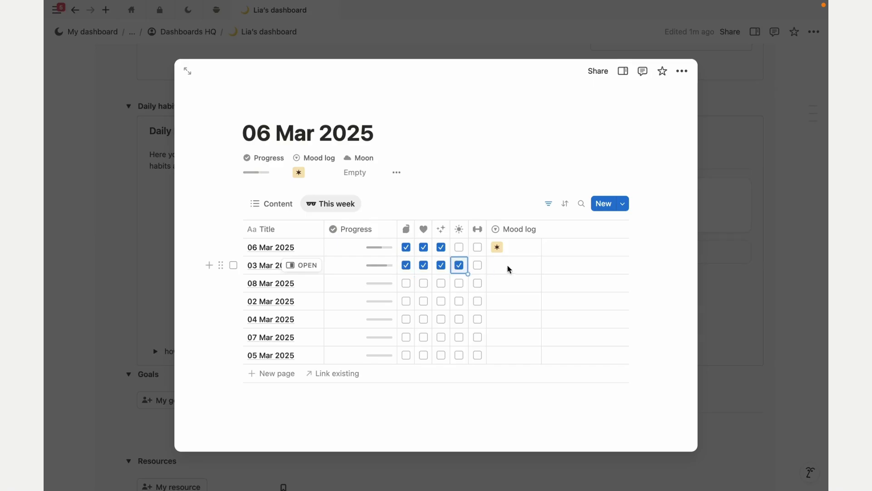
pyautogui.click(508, 266)
pyautogui.click(513, 312)
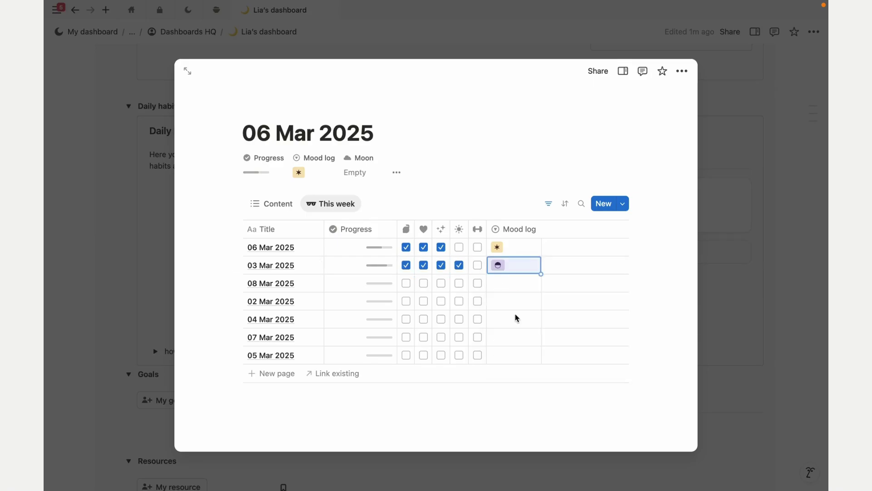
pyautogui.click(732, 320)
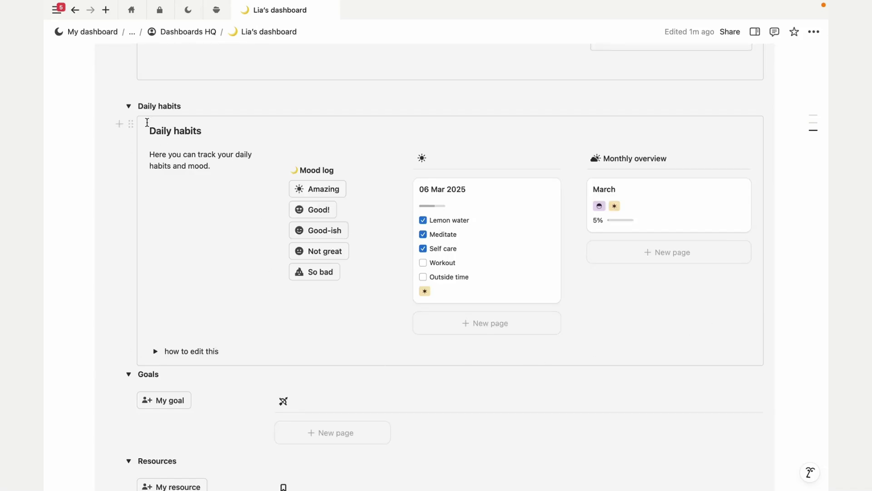
# - Collapse the Daily habits, Goals, Resources and Projects toggles under Personal use
pyautogui.click(130, 107)
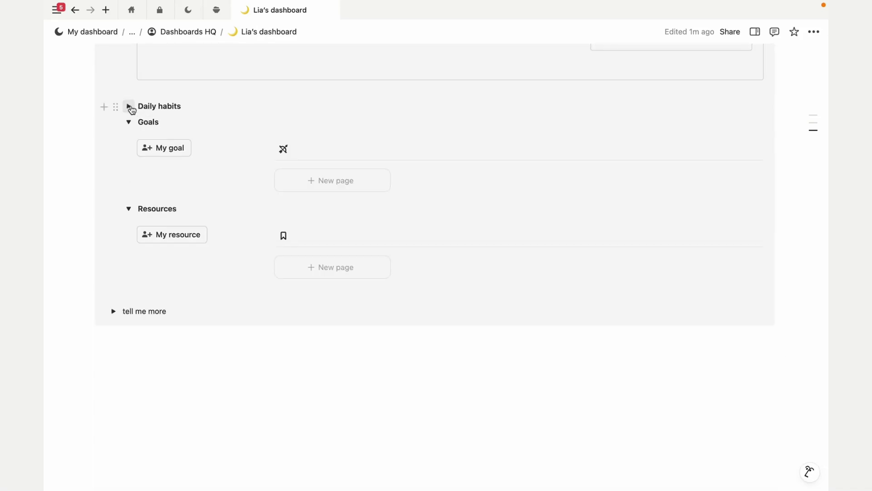
pyautogui.click(129, 124)
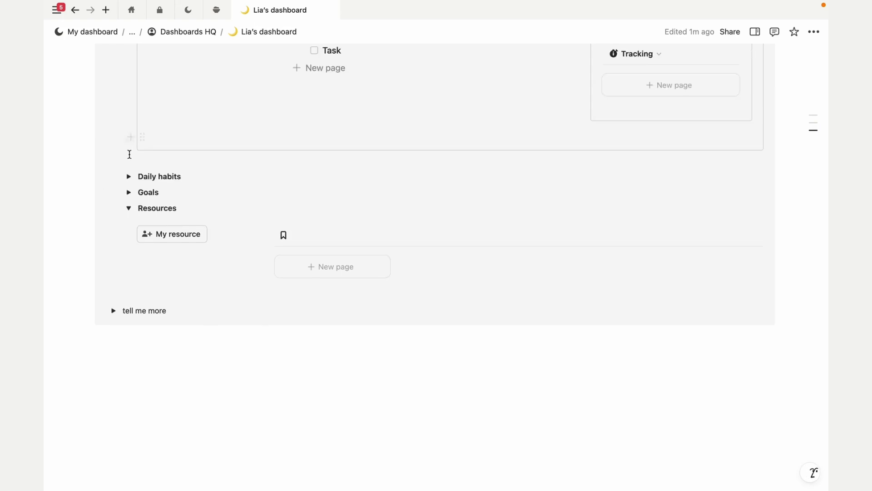
pyautogui.click(128, 216)
pyautogui.scroll(4, 129, 208)
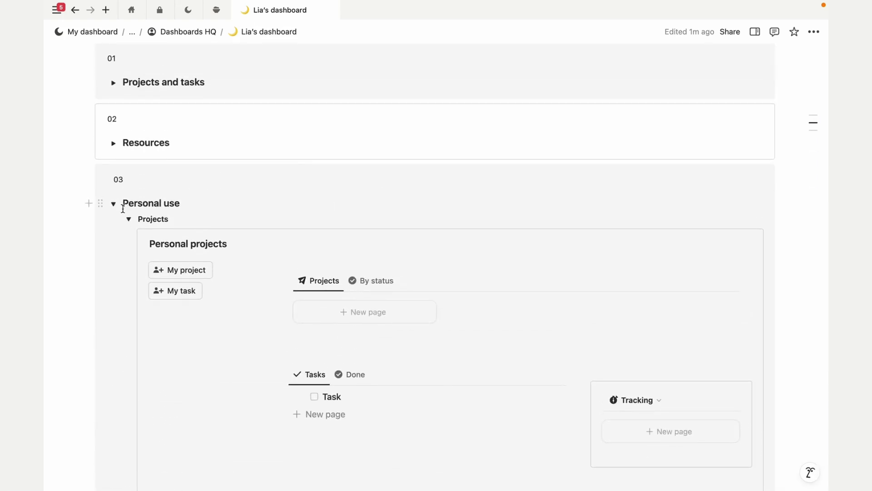
pyautogui.click(127, 218)
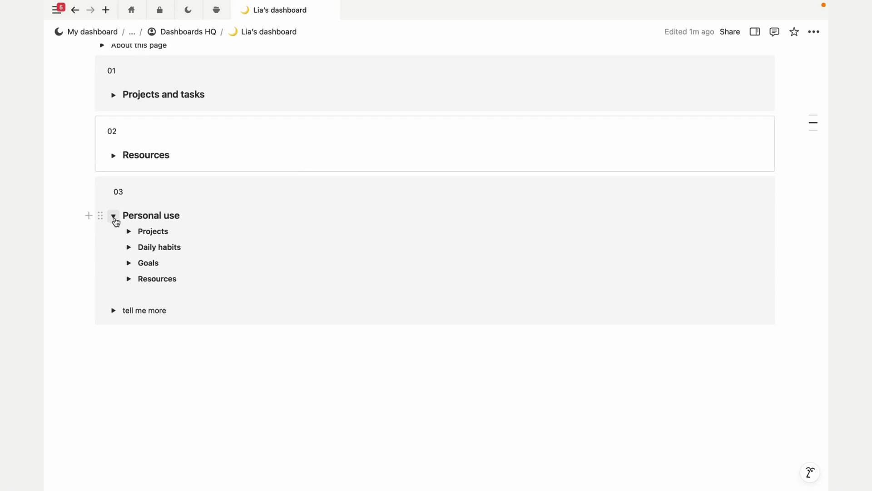
# - Drag the Personal databases link into section 03 above Personal use, dismissing the Move to picker
pyautogui.scroll(4, 116, 221)
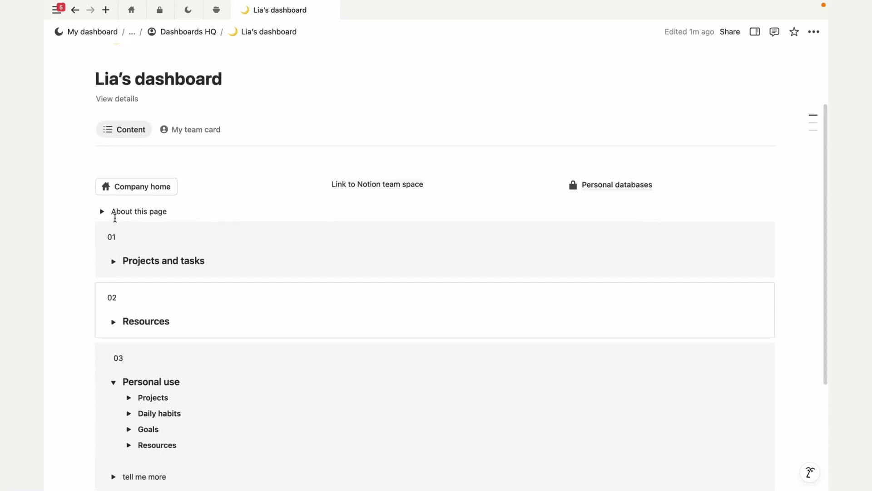
pyautogui.moveTo(561, 182); pyautogui.dragTo(228, 377)
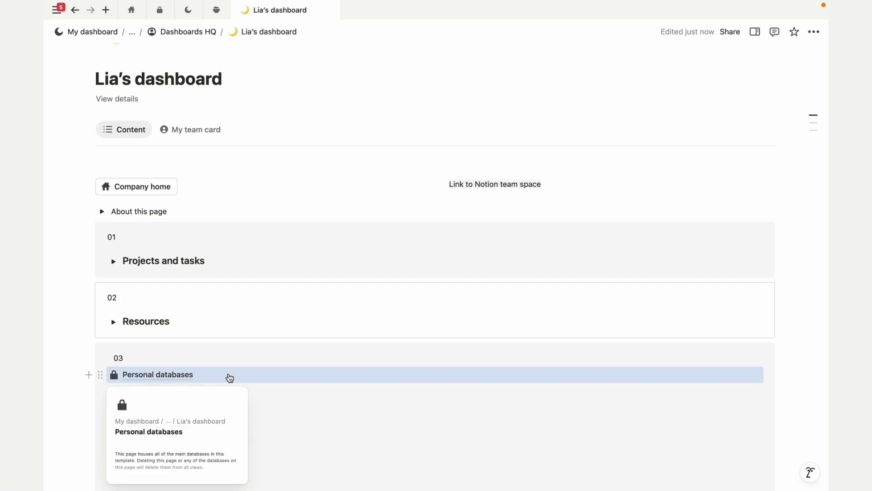
pyautogui.click(90, 350)
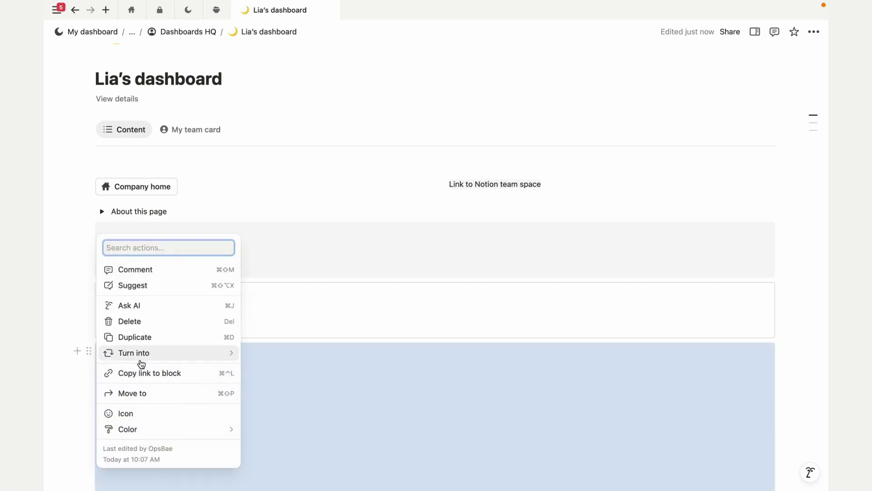
pyautogui.click(148, 398)
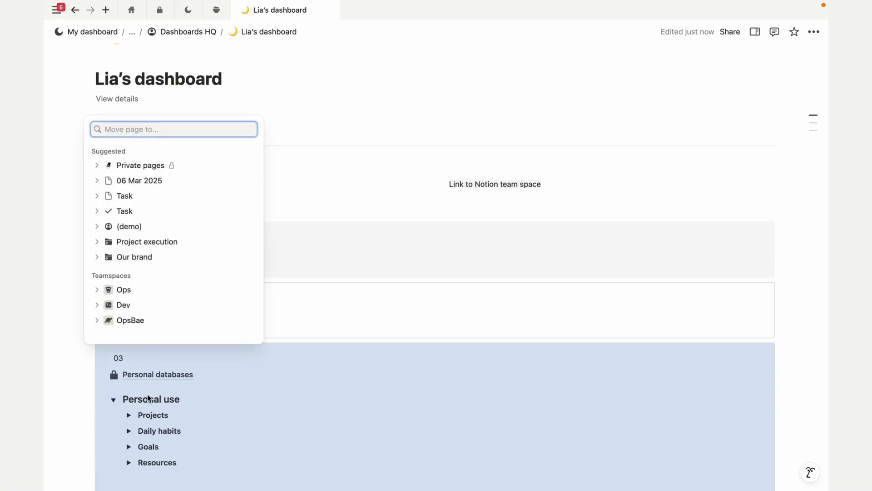
pyautogui.click(78, 394)
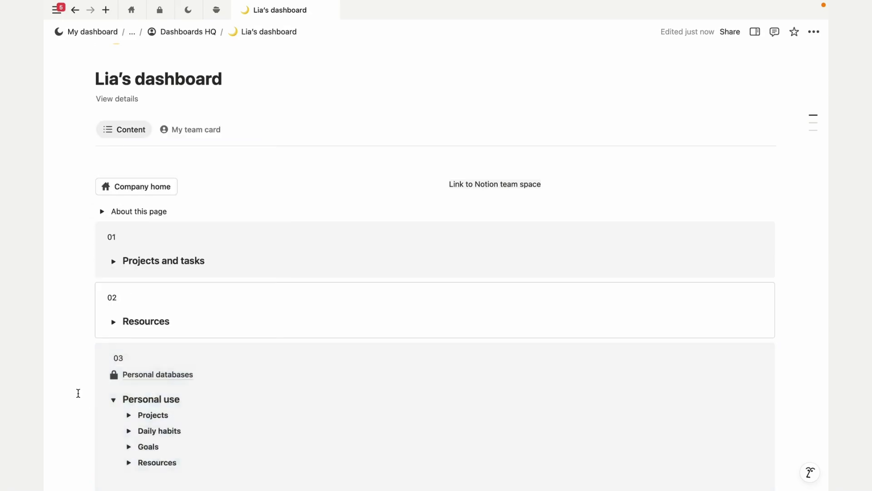
pyautogui.scroll(2, 78, 393)
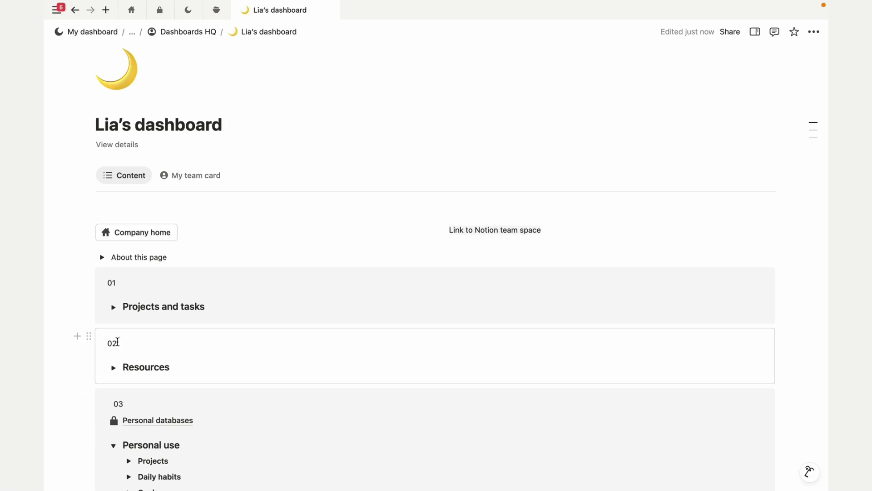
# - Place Projects and tasks as a column beside section 01 and narrow the left column
pyautogui.click(113, 308)
pyautogui.scroll(-2, 111, 291)
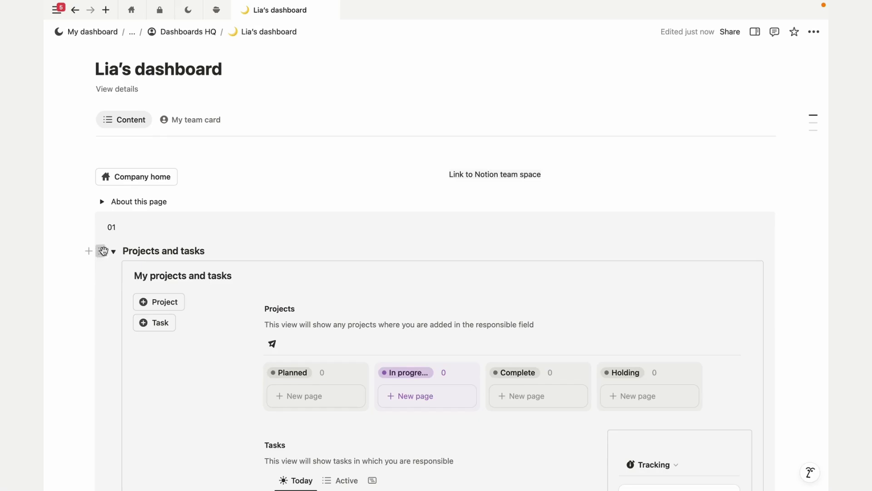
pyautogui.moveTo(102, 252); pyautogui.dragTo(776, 219)
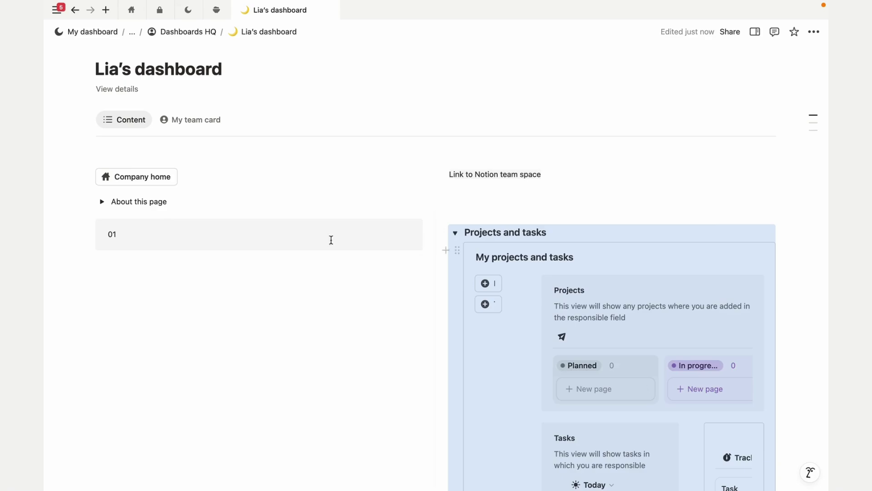
pyautogui.moveTo(436, 212); pyautogui.dragTo(168, 244)
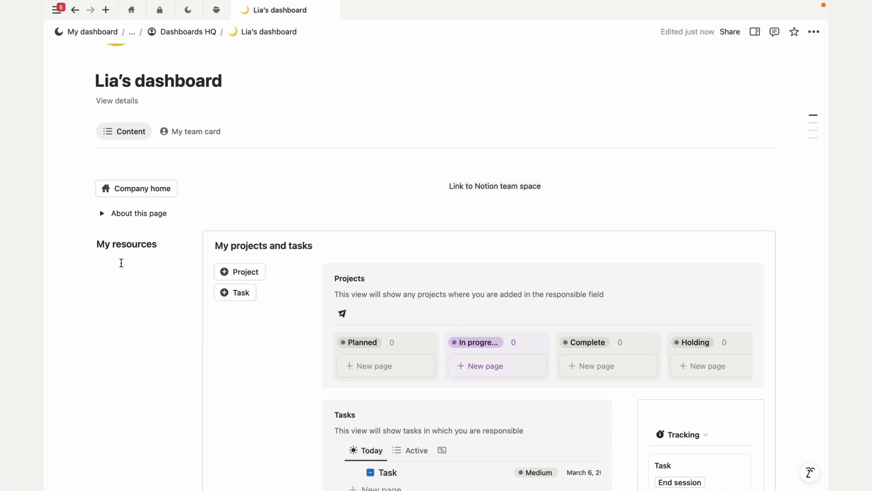
# - Add a Responsible page under My resources with a sunglasses icon
pyautogui.click(121, 261)
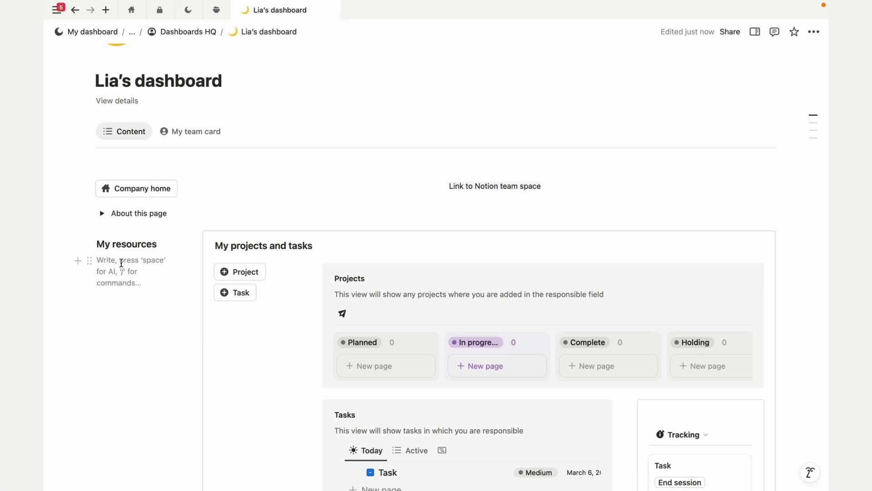
pyautogui.write('Responsible')
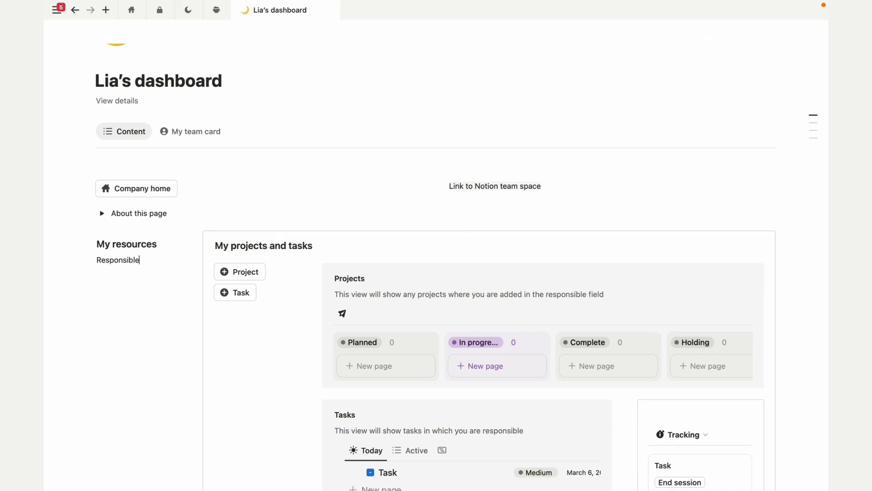
pyautogui.click(90, 261)
pyautogui.moveTo(142, 272)
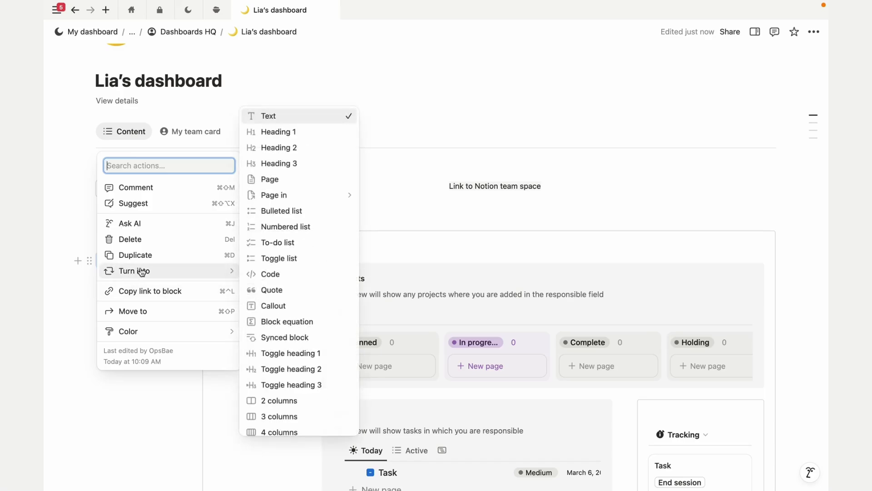
pyautogui.click(278, 179)
pyautogui.click(104, 261)
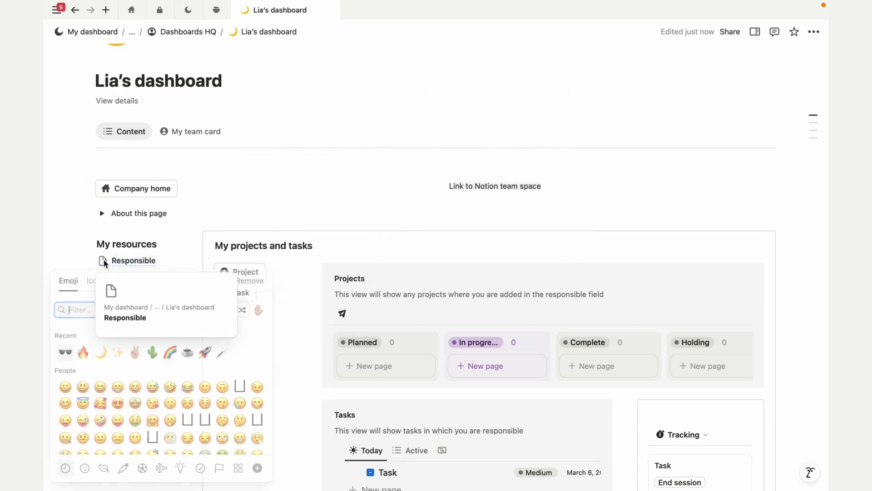
pyautogui.click(67, 350)
# - Delete the My projects and tasks heading and move the Project and Task buttons into their boards
pyautogui.scroll(-2, 132, 344)
pyautogui.scroll(-7, 130, 344)
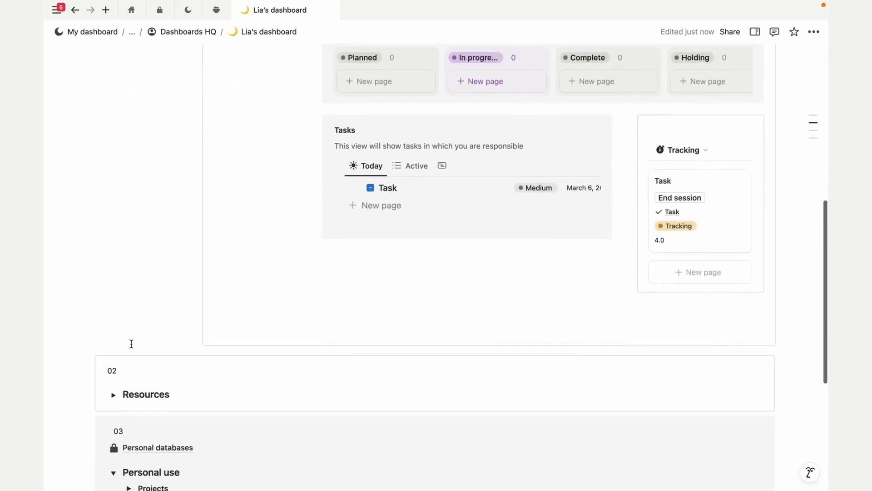
pyautogui.moveTo(101, 320); pyautogui.dragTo(110, 129)
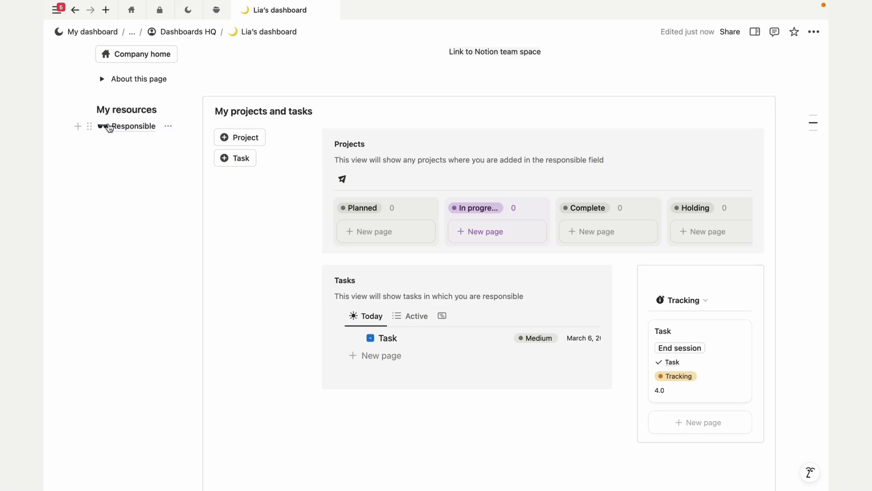
pyautogui.moveTo(327, 109); pyautogui.dragTo(215, 111)
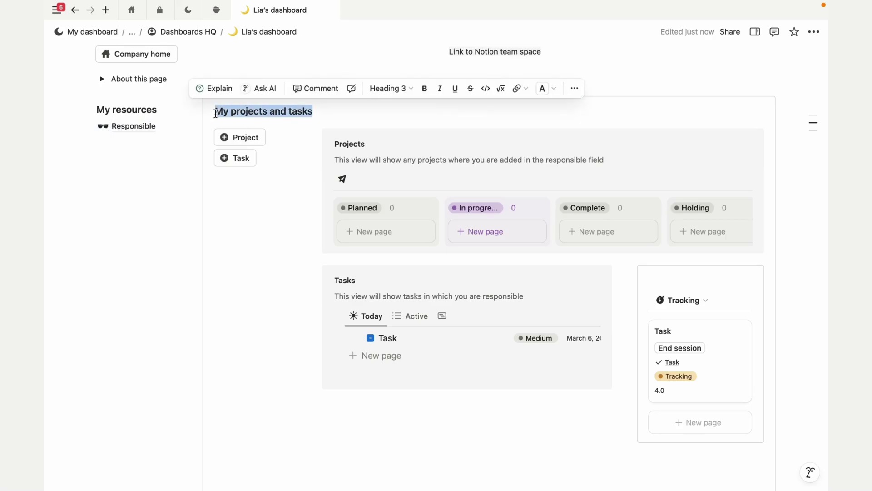
pyautogui.press('BackSpace')
pyautogui.press('BackSpace')
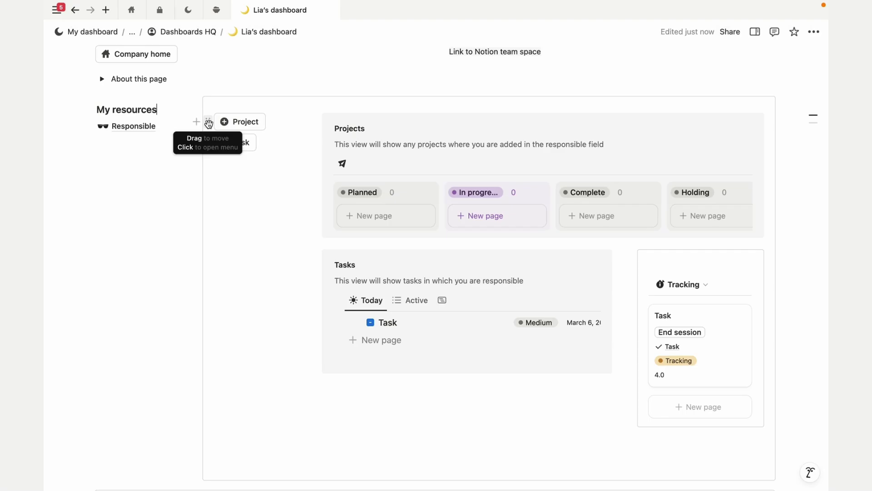
pyautogui.moveTo(208, 121); pyautogui.dragTo(337, 137)
pyautogui.moveTo(208, 121); pyautogui.dragTo(337, 291)
pyautogui.click(241, 128)
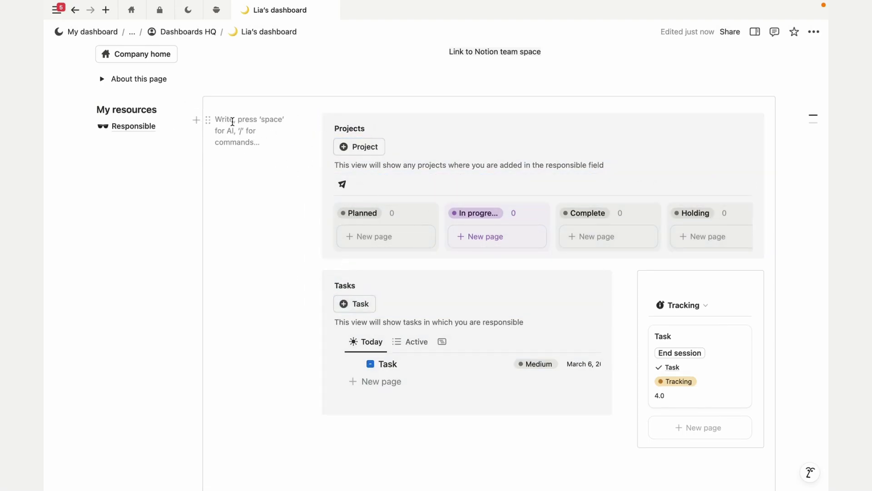
pyautogui.press('BackSpace')
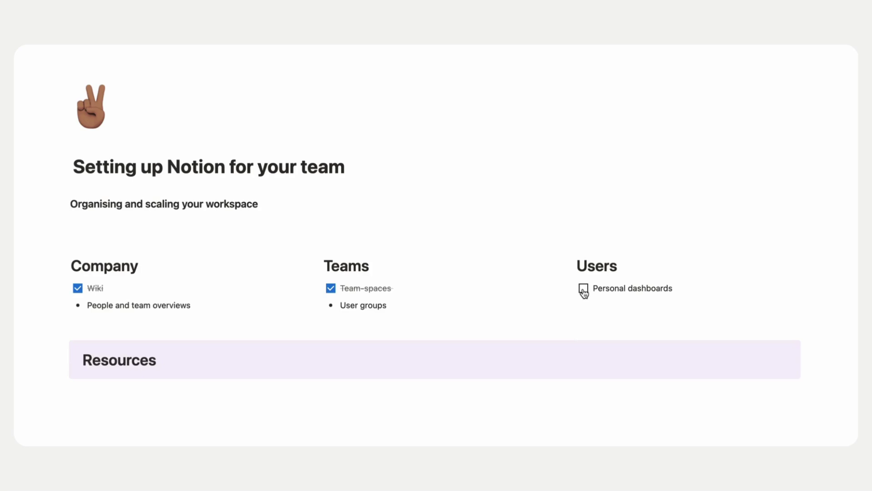
# - Mark Personal dashboards as done and name the new teamspace Marketing
pyautogui.click(584, 289)
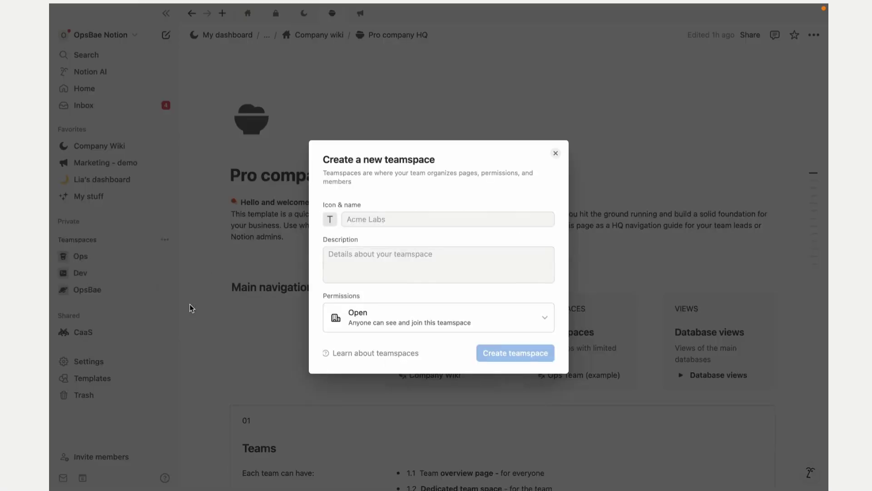
pyautogui.click(362, 215)
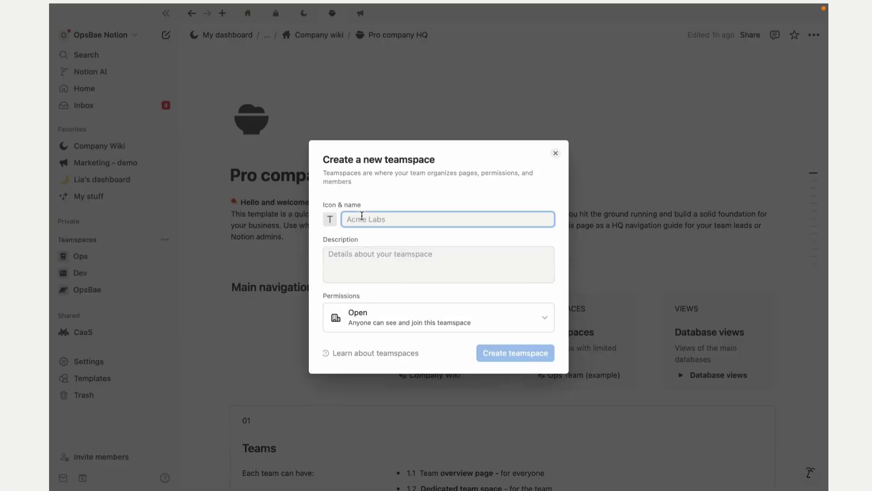
pyautogui.write('Marketing')
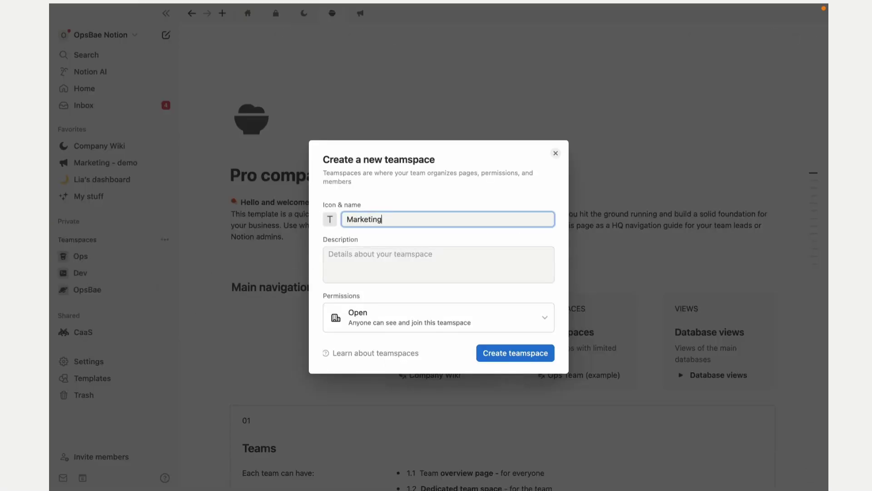
# - Set an asterisk as the Marketing teamspace icon
pyautogui.click(330, 220)
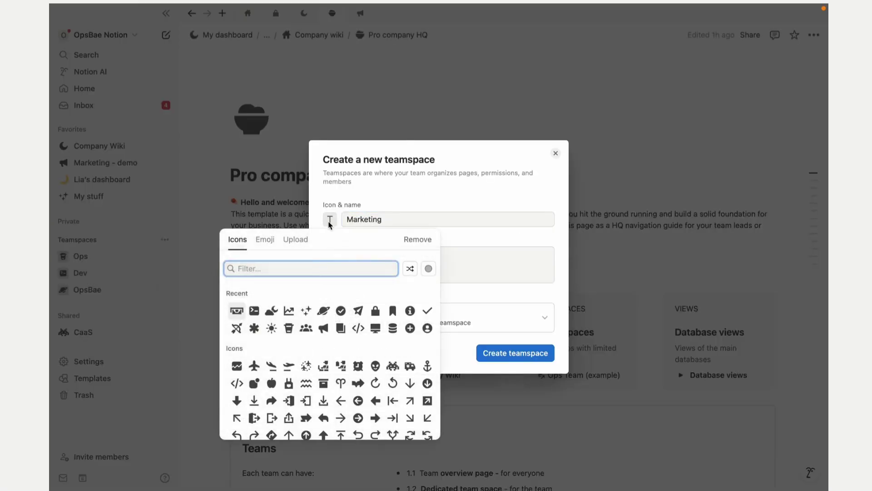
pyautogui.click(325, 330)
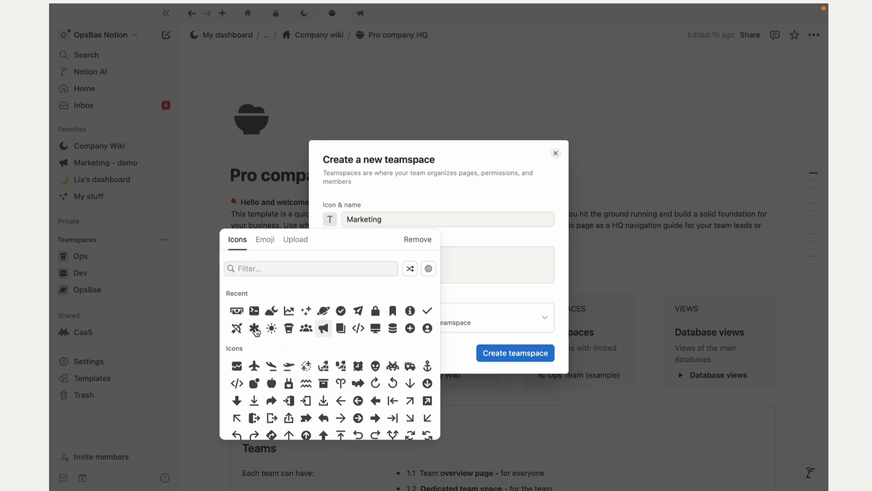
pyautogui.moveTo(324, 329)
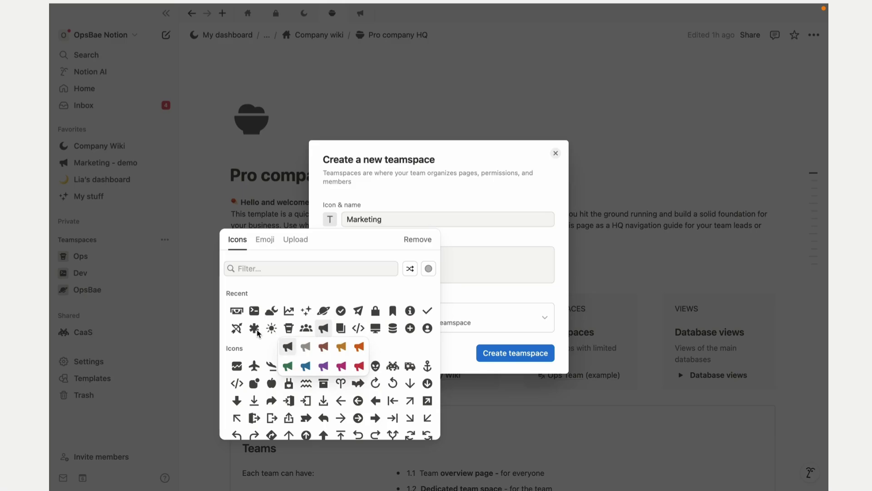
pyautogui.moveTo(257, 332)
pyautogui.click(221, 349)
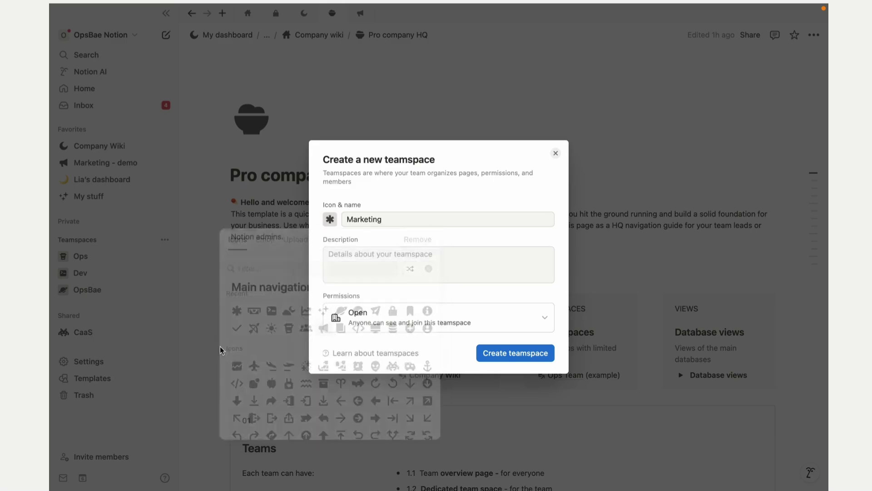
# - Set the teamspace permissions to Closed and create it
pyautogui.click(533, 322)
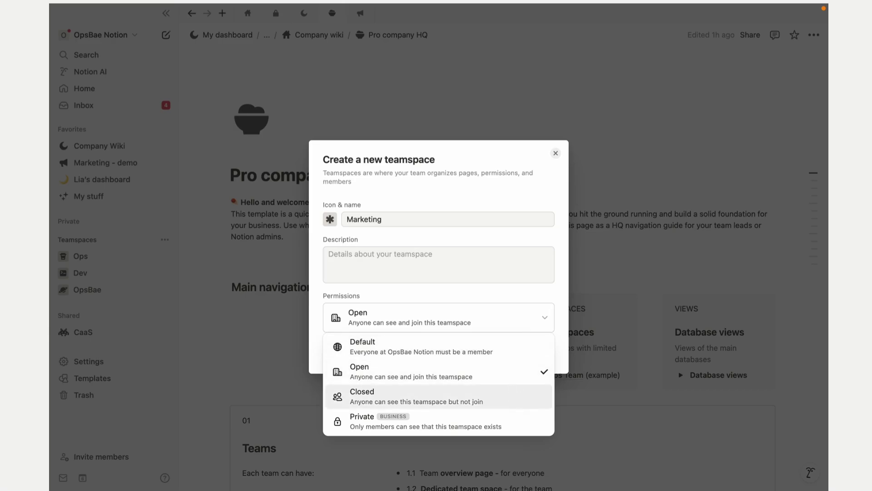
pyautogui.click(511, 393)
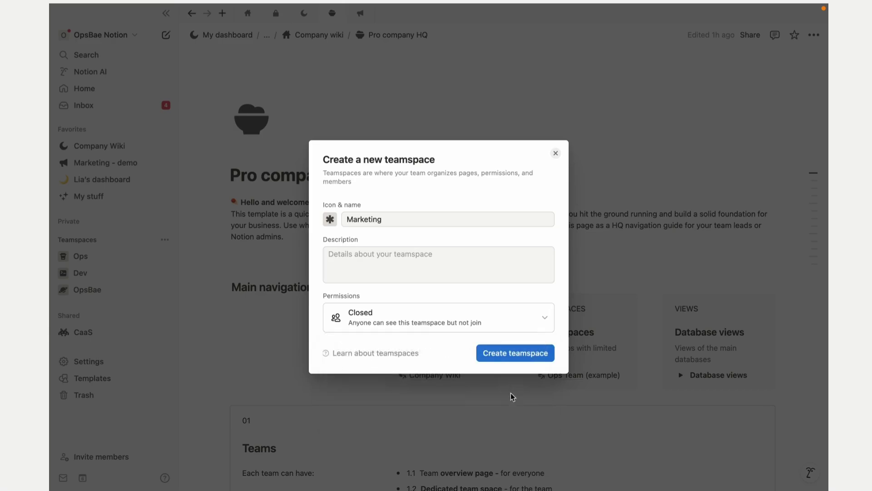
pyautogui.click(517, 357)
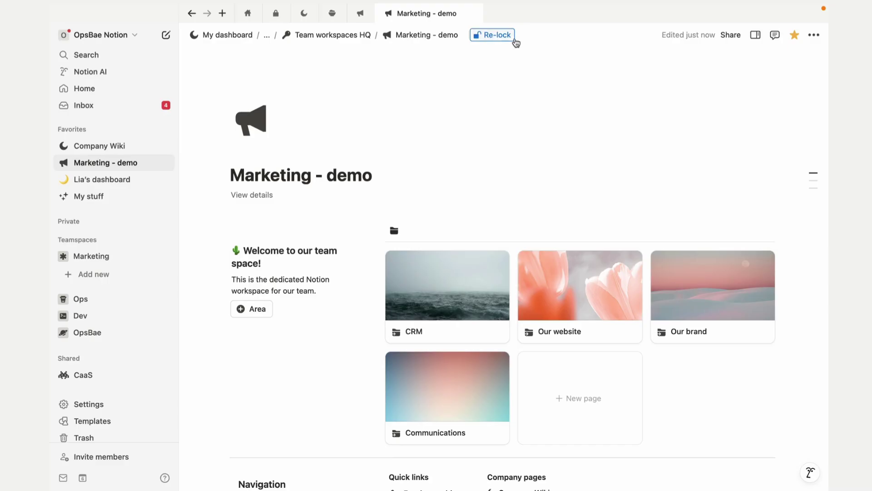
# - Move the Marketing - demo page into the Marketing teamspace via Move to
pyautogui.click(814, 35)
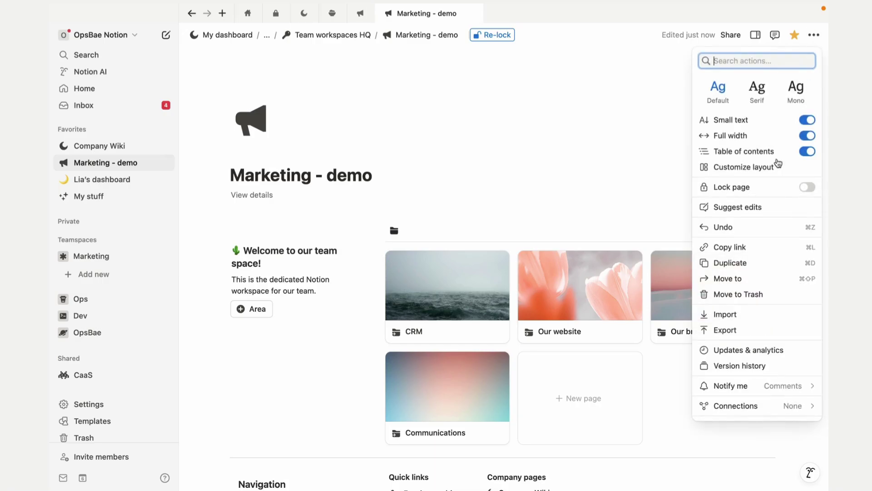
pyautogui.click(735, 278)
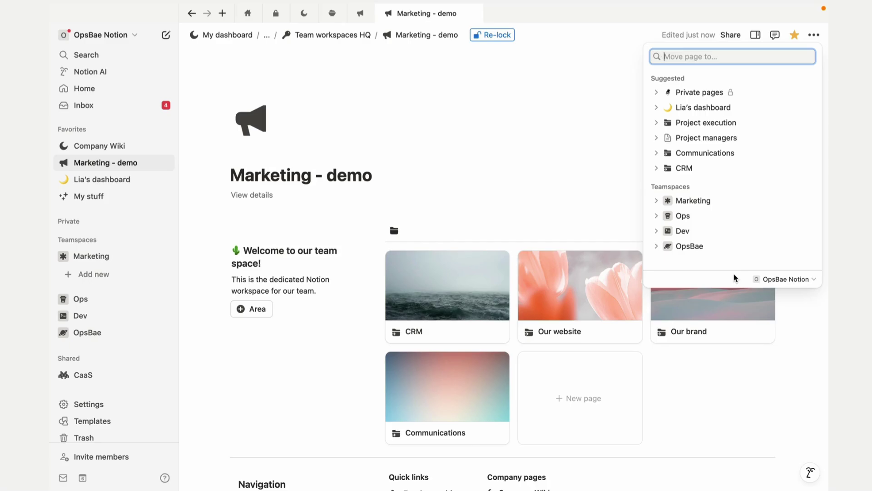
pyautogui.click(699, 202)
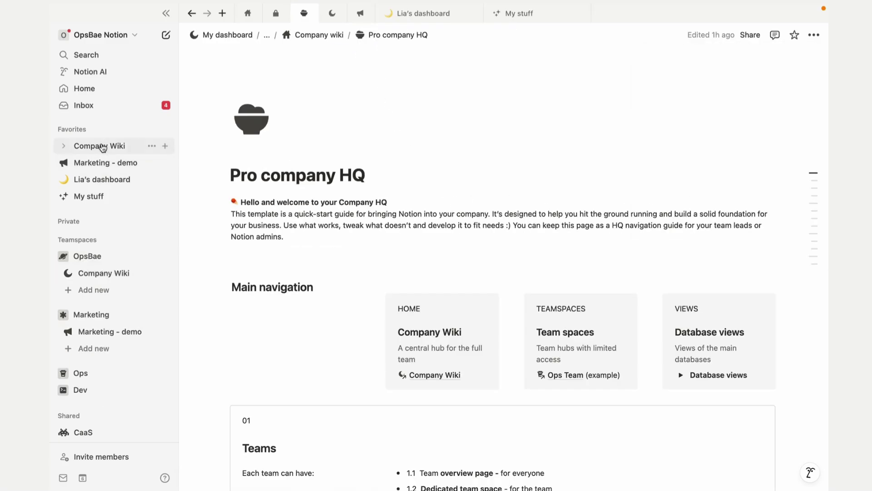
# - Open Company Wiki from Favorites, browse it, and collapse the Daily habits section
pyautogui.click(102, 146)
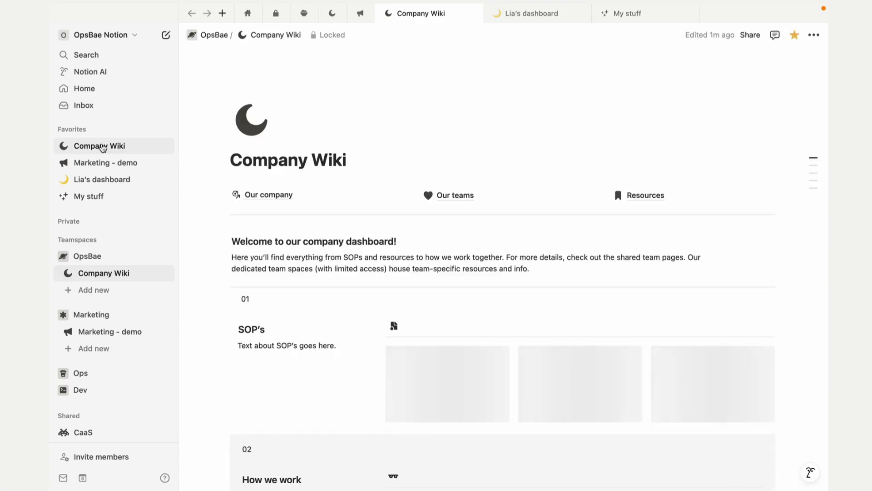
pyautogui.scroll(-5, 272, 264)
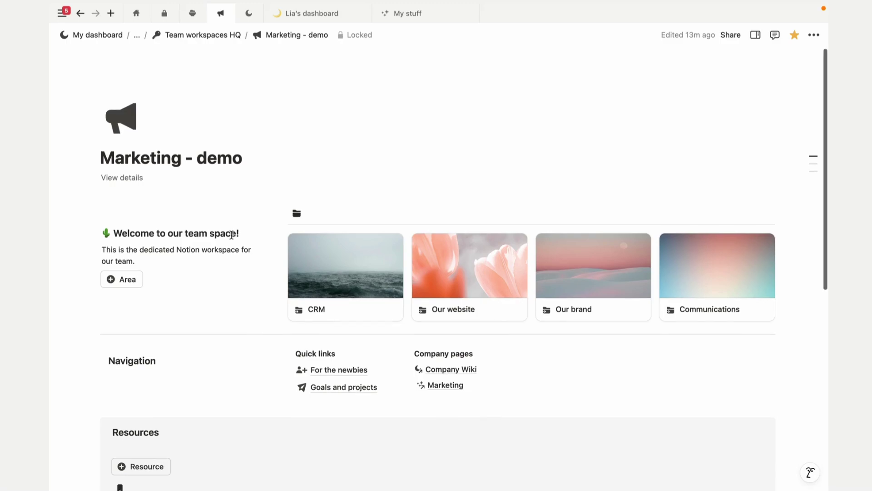
pyautogui.scroll(-5, 231, 235)
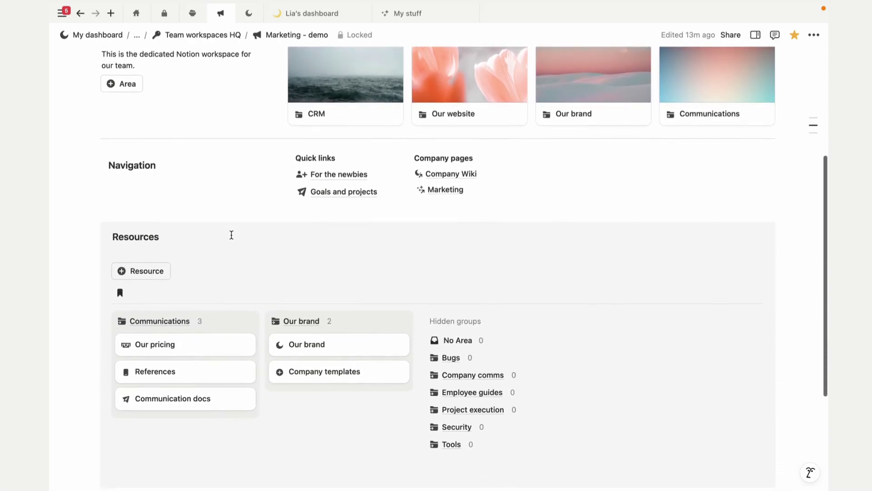
pyautogui.scroll(5, 232, 235)
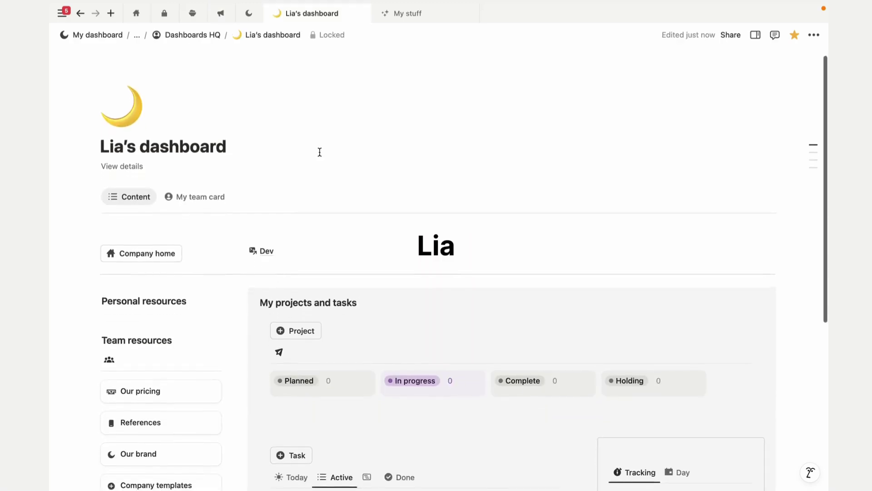
pyautogui.scroll(-2, 320, 152)
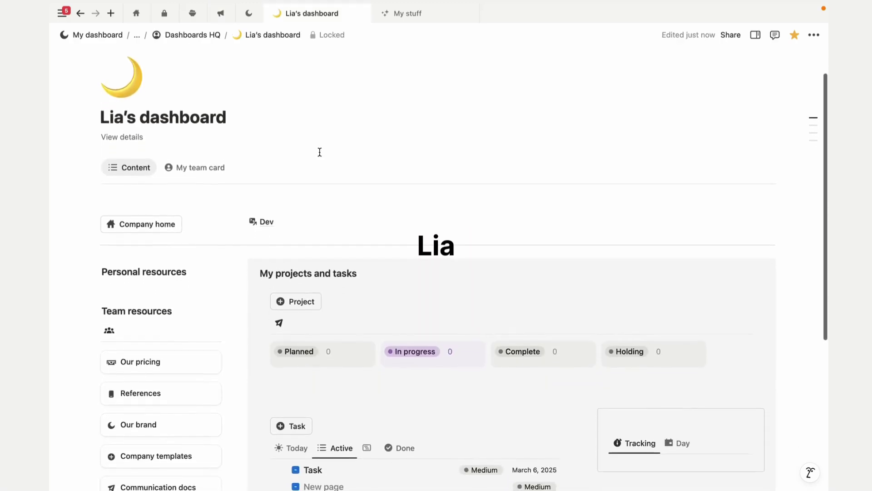
pyautogui.scroll(2, 320, 153)
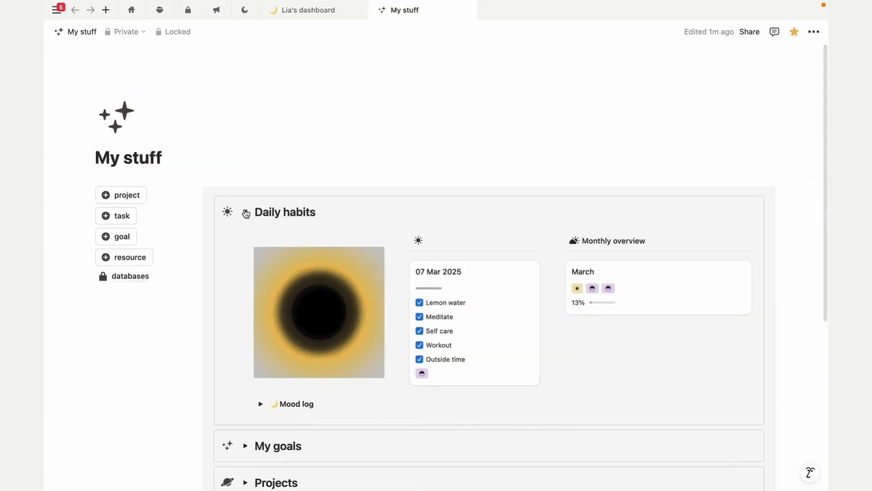
pyautogui.click(245, 213)
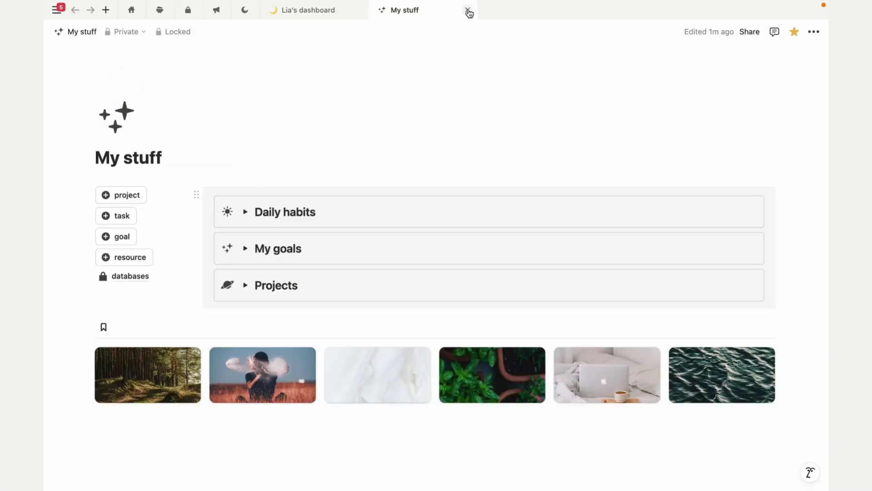
# - Close the My stuff and personal dashboard tabs and switch to the Databases page
pyautogui.click(469, 11)
pyautogui.click(359, 10)
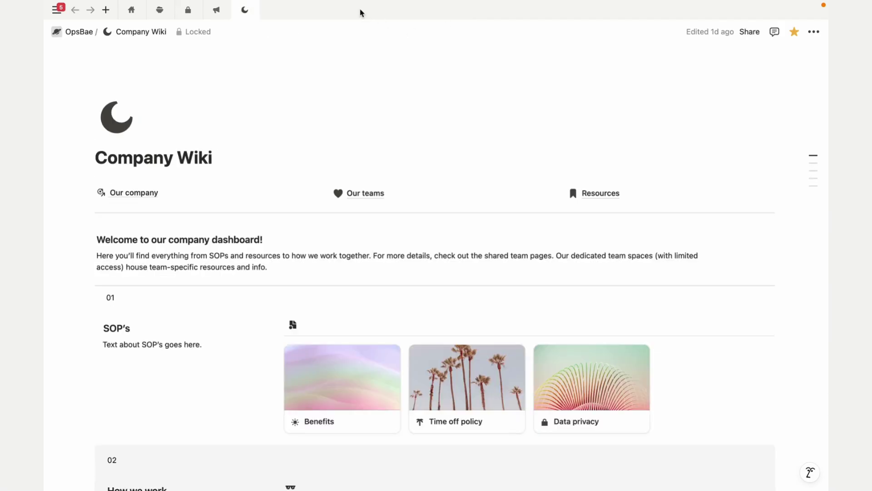
pyautogui.click(187, 11)
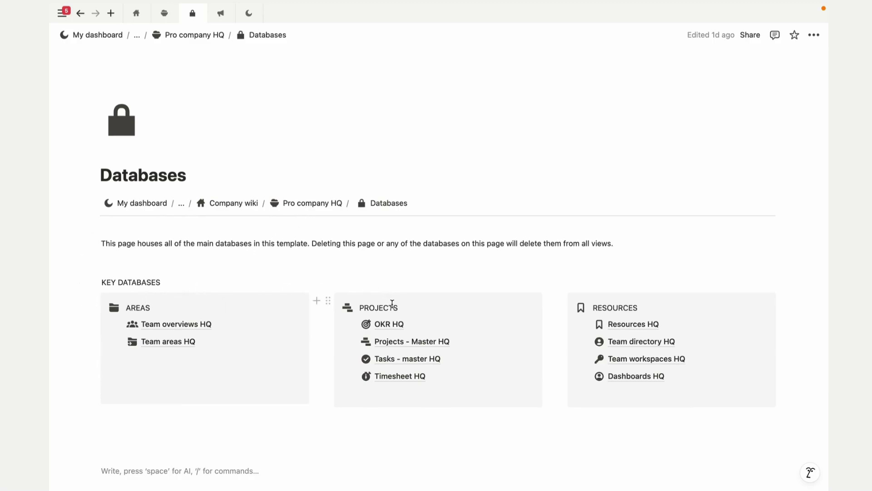
# - Open Resources HQ and view its resources in Table view, scanning team access, area and type columns
pyautogui.scroll(-3, 581, 300)
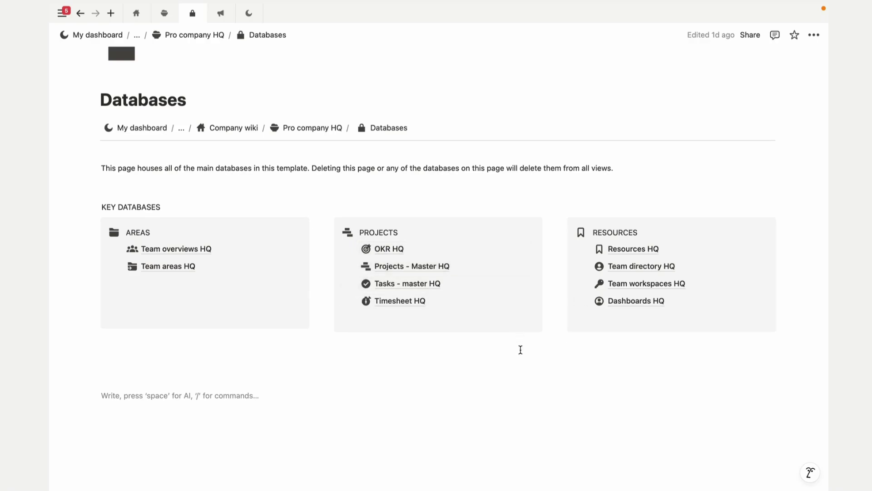
pyautogui.moveTo(714, 252)
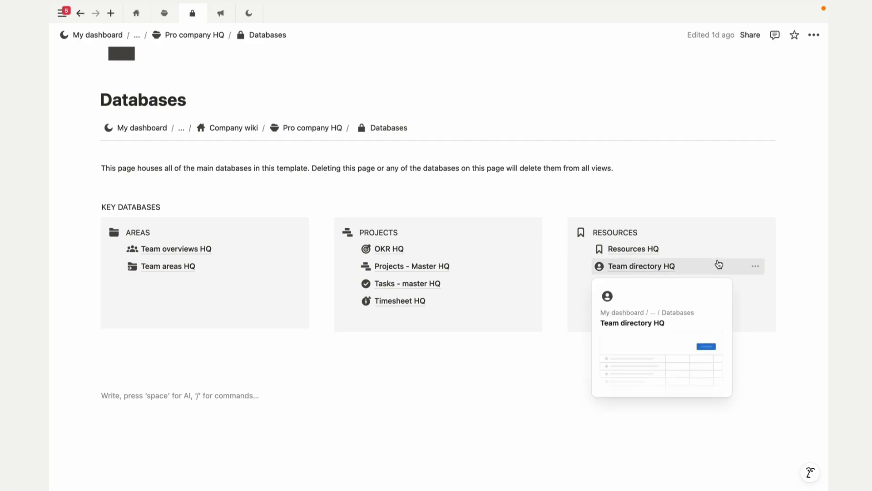
pyautogui.moveTo(724, 280)
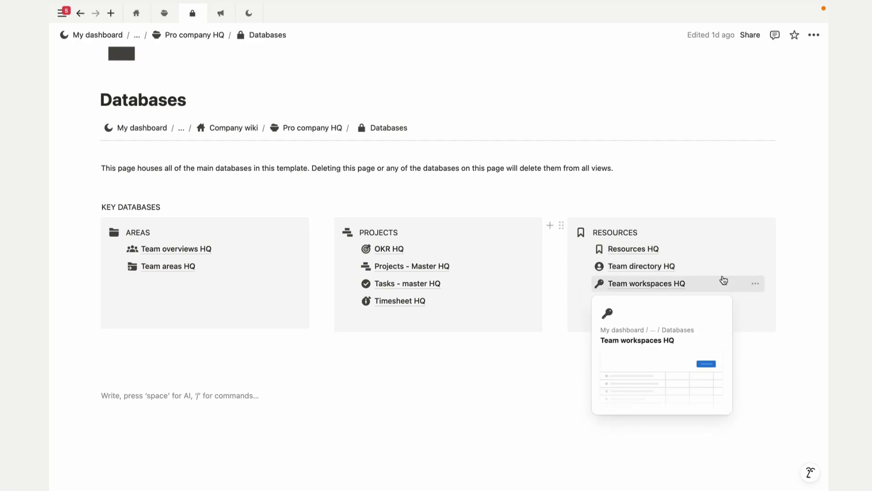
pyautogui.moveTo(722, 302)
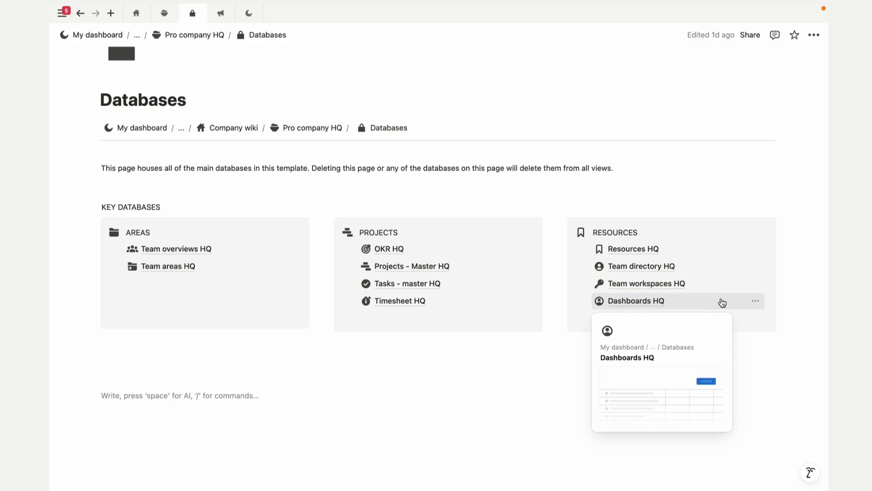
pyautogui.click(636, 250)
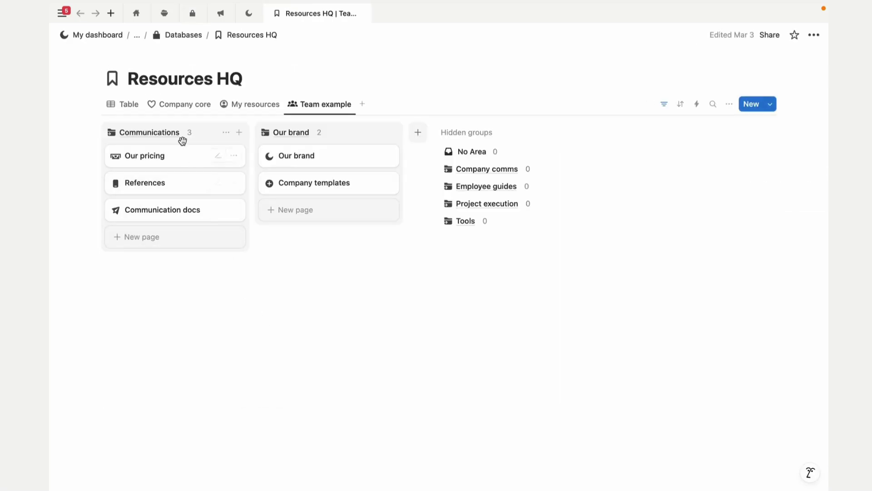
pyautogui.click(124, 109)
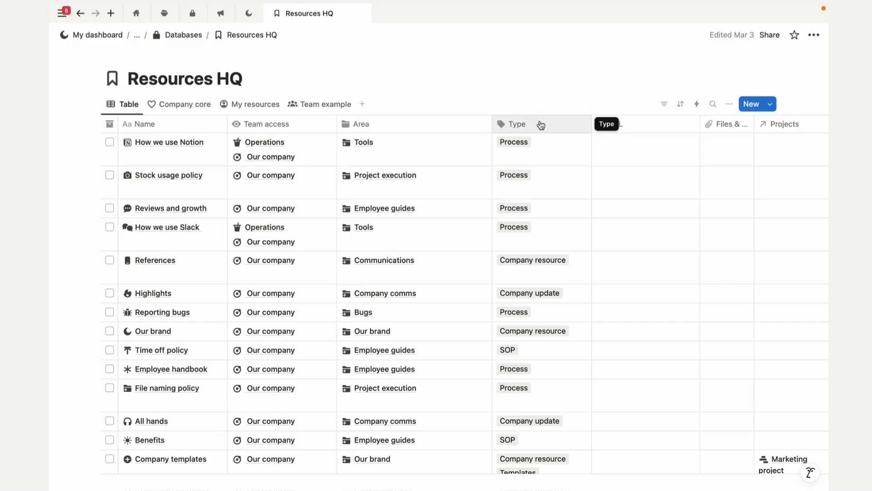
pyautogui.hscroll(5, 539, 123)
pyautogui.hscroll(10, 538, 123)
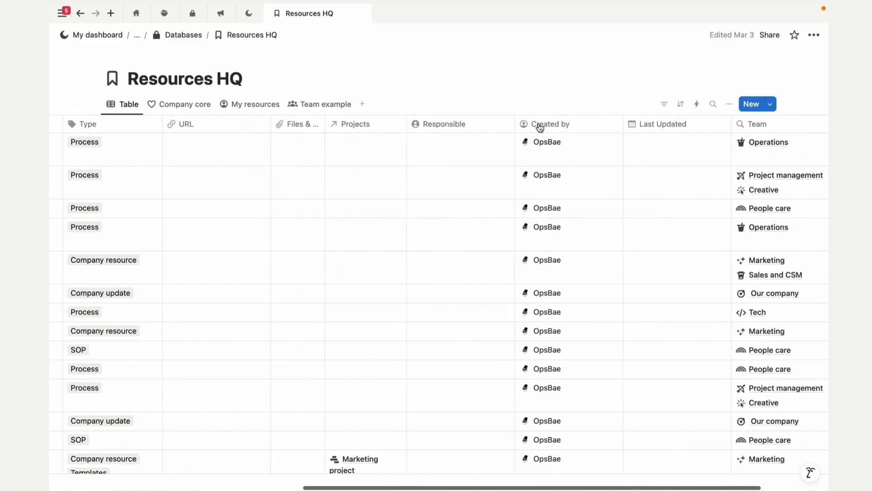
pyautogui.hscroll(-15, 539, 124)
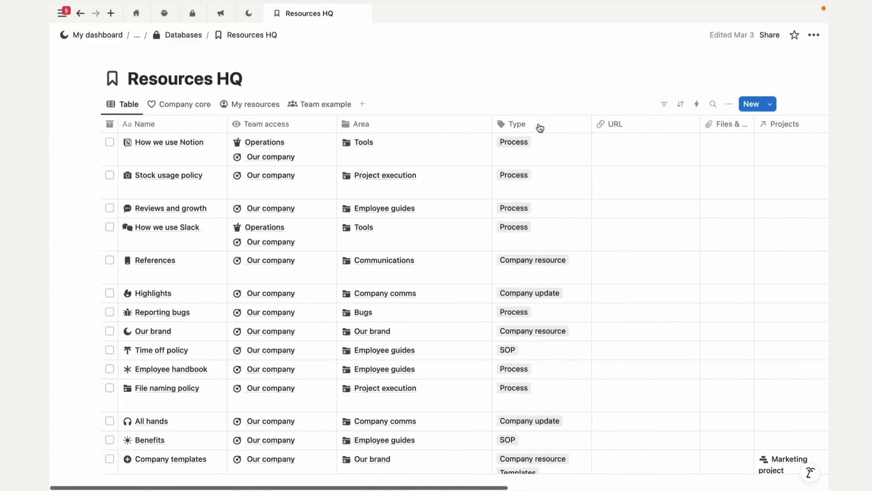
# - Expand Pro company HQ's team tools, view team overviews in gallery view, then collapse that list
pyautogui.click(101, 228)
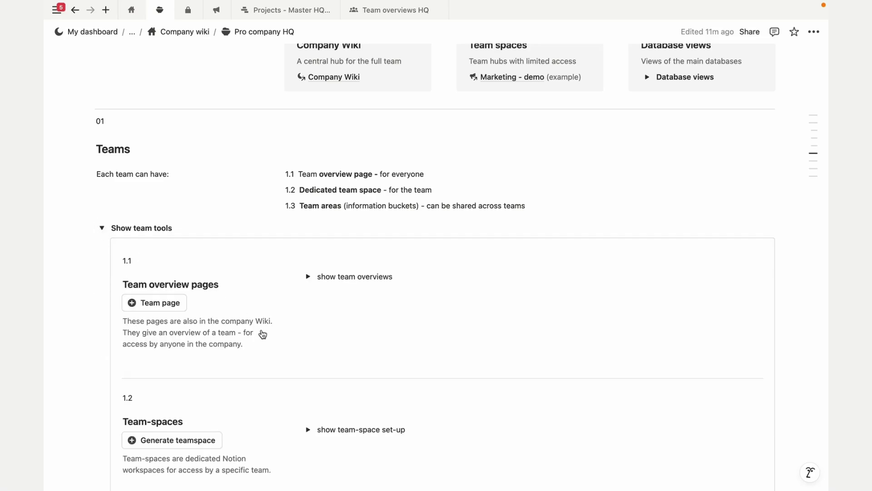
pyautogui.scroll(-2, 263, 337)
pyautogui.click(309, 221)
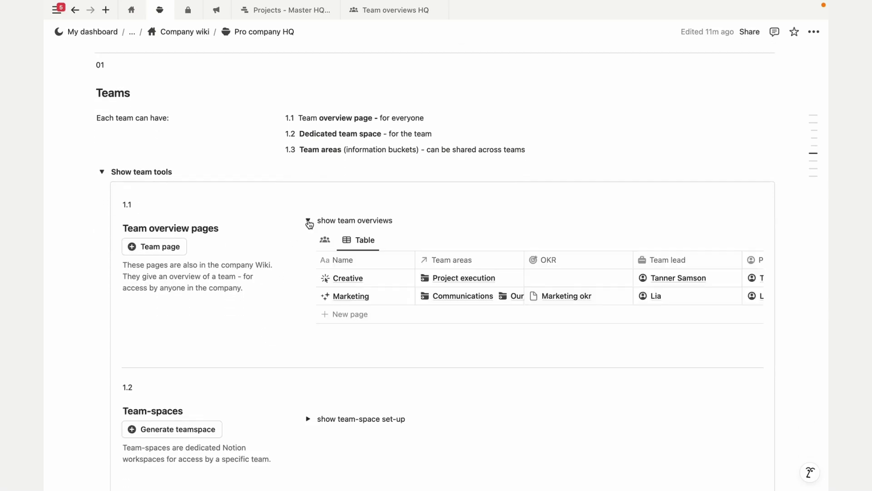
pyautogui.hscroll(2, 508, 290)
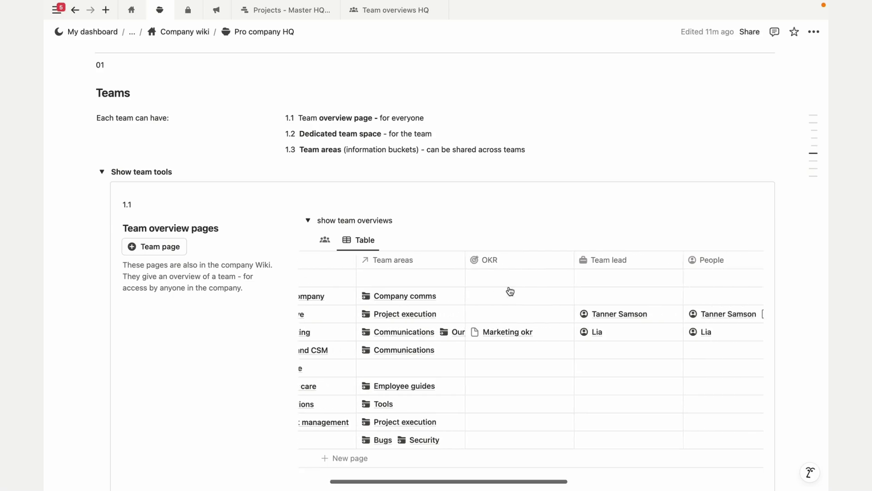
pyautogui.hscroll(-2, 508, 290)
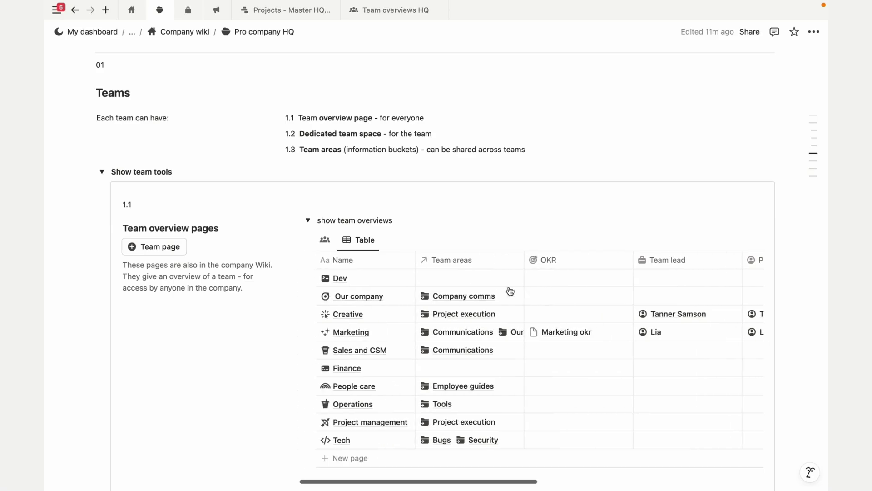
pyautogui.click(328, 243)
pyautogui.click(308, 220)
pyautogui.scroll(-3, 308, 223)
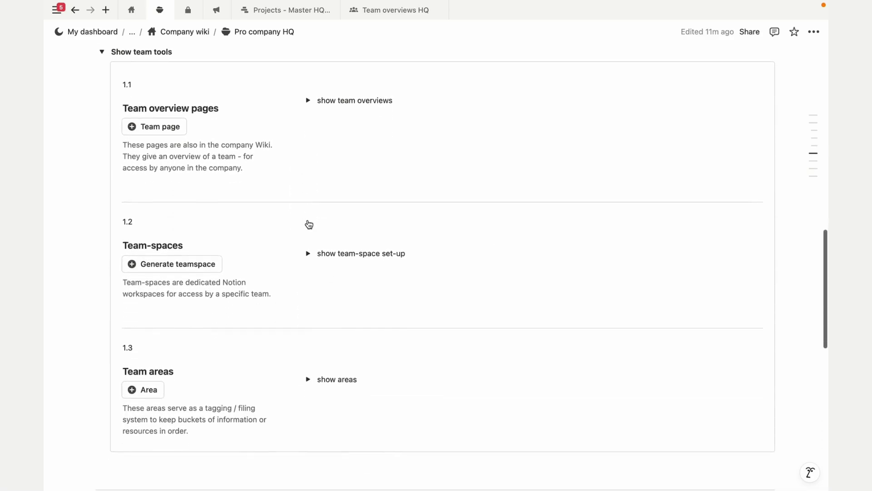